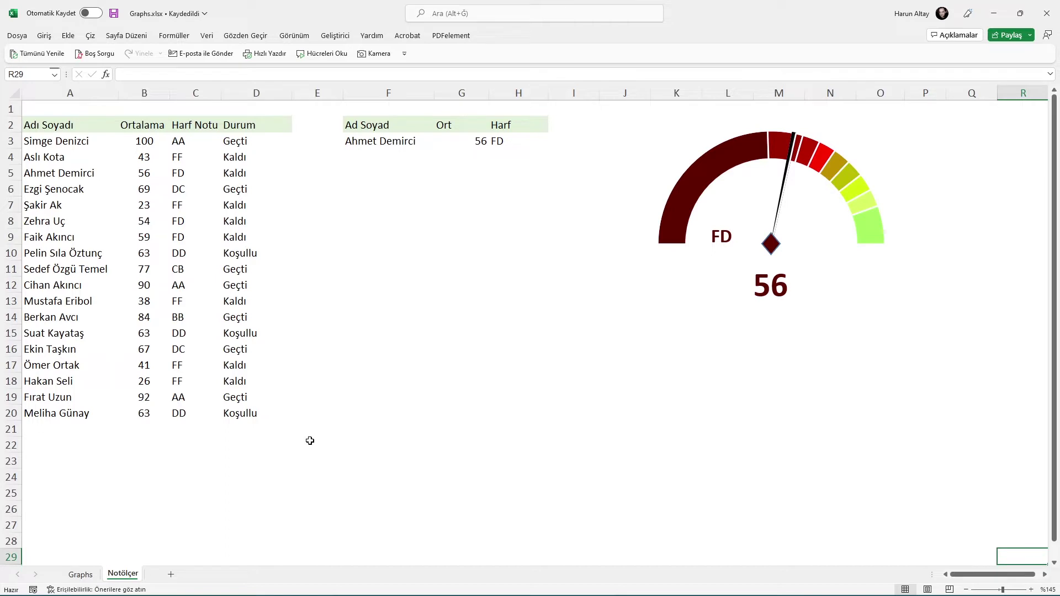
- Pick the student averaging 63 from F3's name dropdown, then the student averaging 26 (FF)
{"action": "left_click", "coordinate": [393, 141]}
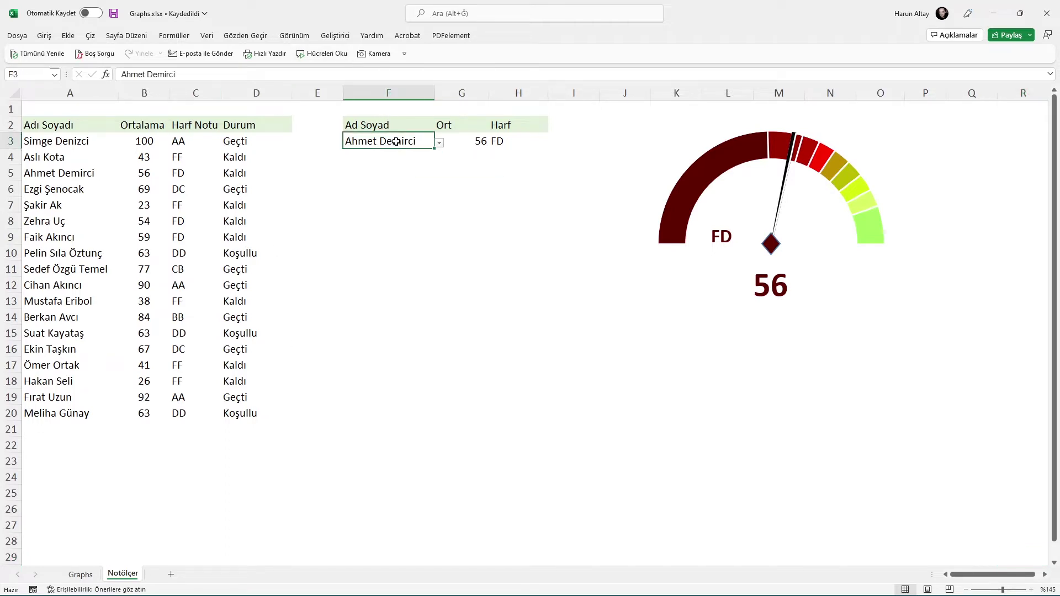
{"action": "left_click", "coordinate": [440, 143]}
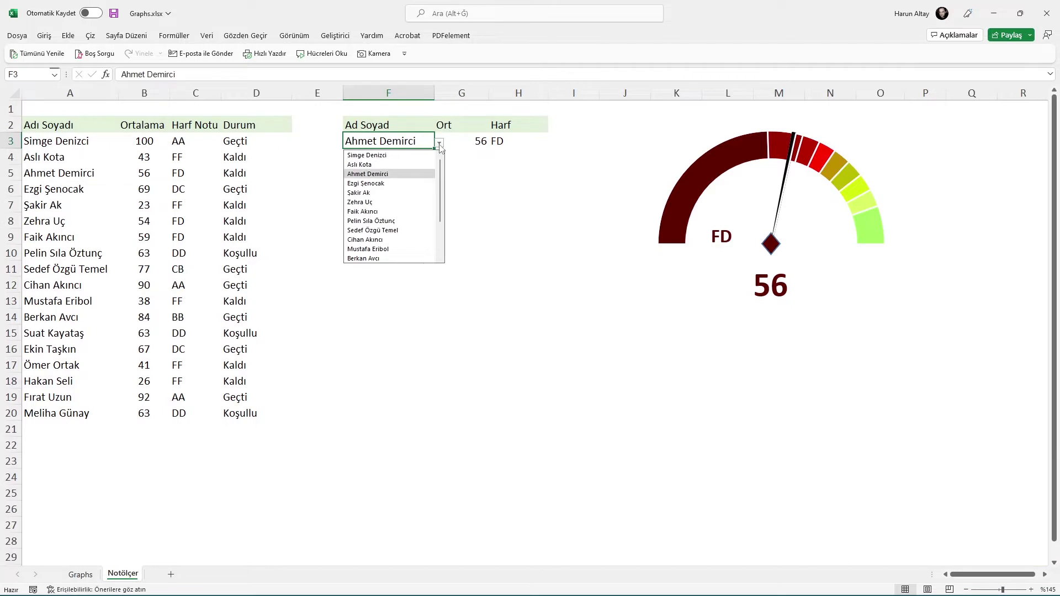
{"action": "left_click", "coordinate": [398, 220]}
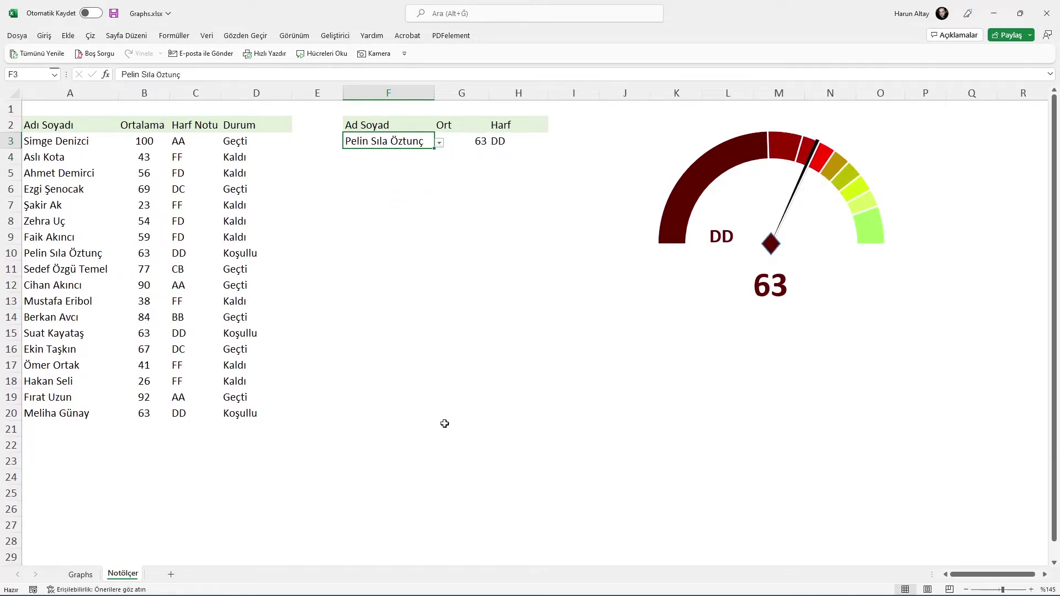
{"action": "left_click", "coordinate": [439, 143]}
{"action": "scroll", "coordinate": [397, 220], "scroll_direction": "down", "scroll_amount": 2}
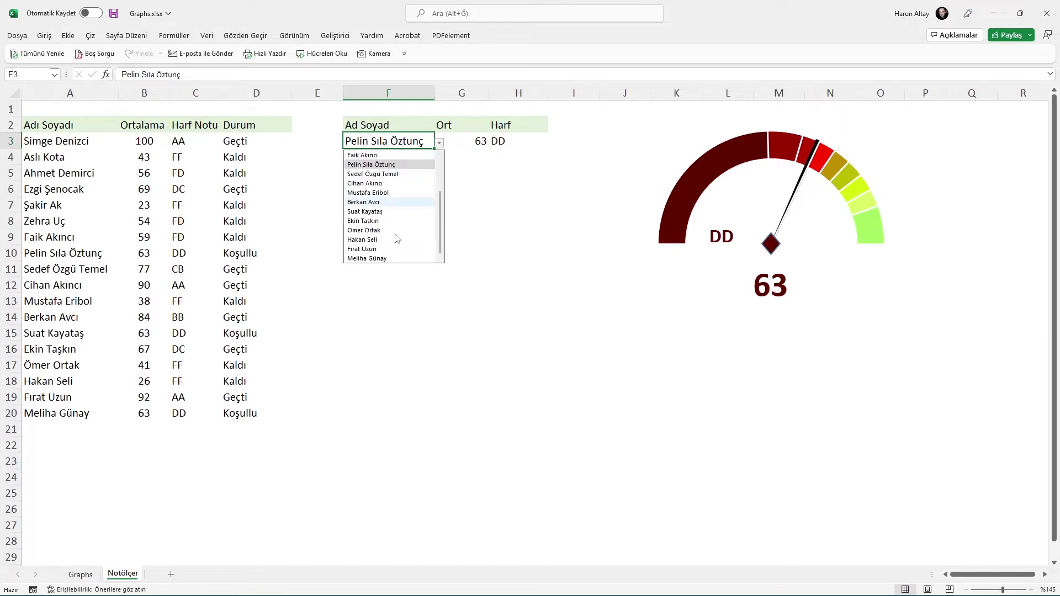
{"action": "left_click", "coordinate": [370, 239]}
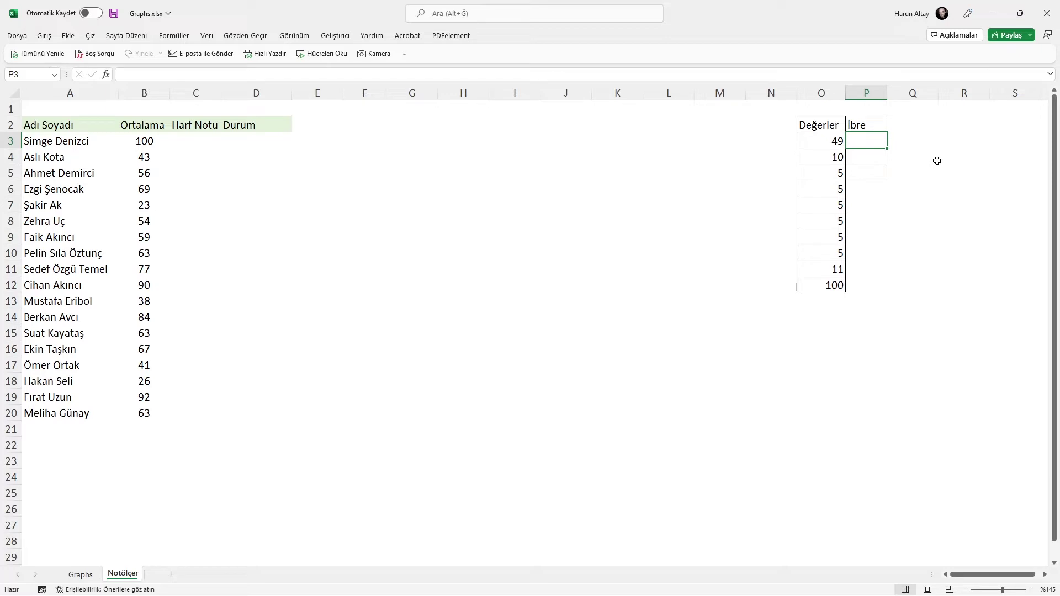
- Select C3, the first empty Harf Notu cell on the unfinished sheet
{"action": "left_click", "coordinate": [196, 140]}
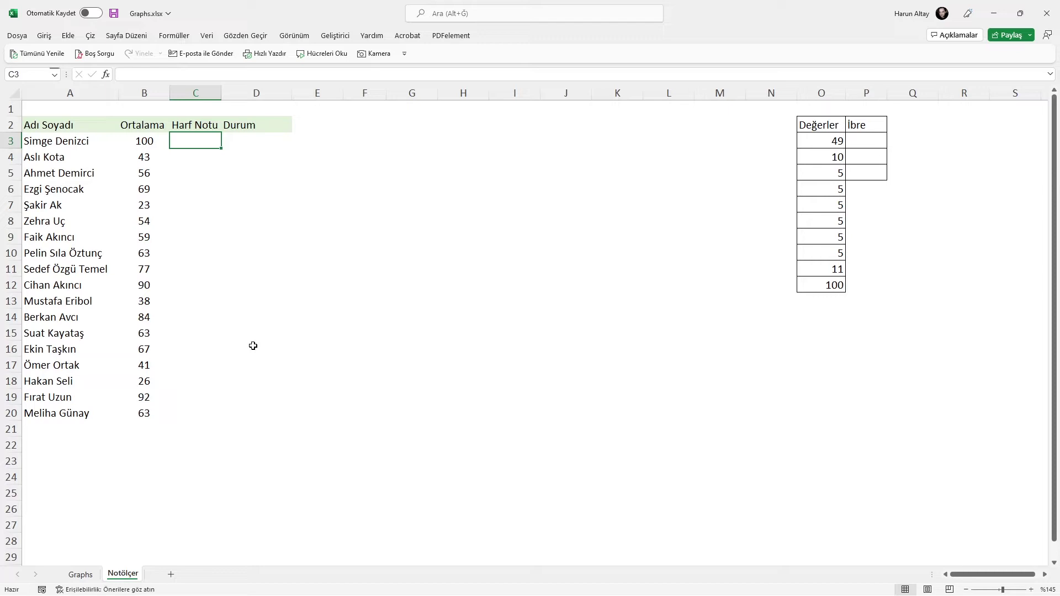
- Begin C3's formula with =EĞER(VE(B3>=0;B3<=100;ESAYIYSA(B3)); to validate the average
{"action": "type", "text": "="}
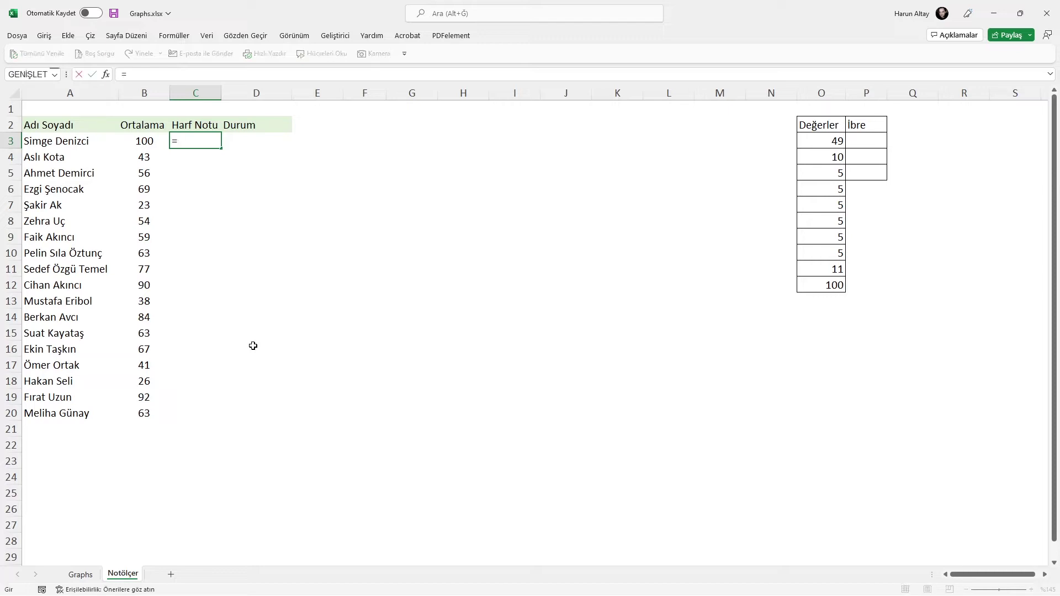
{"action": "type", "text": "EĞER(VE("}
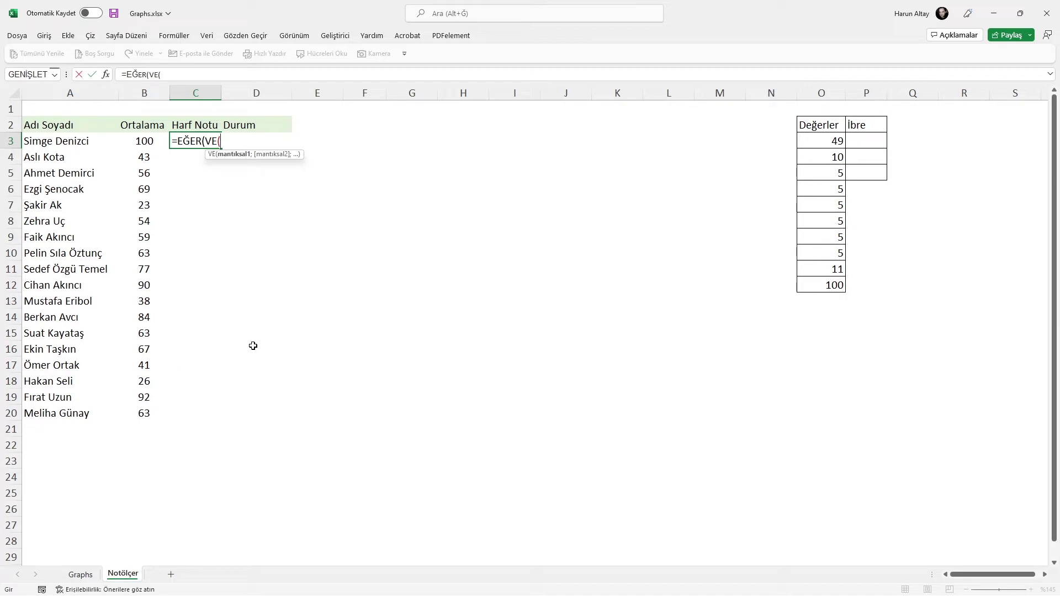
{"action": "type", "text": "B3>=0"}
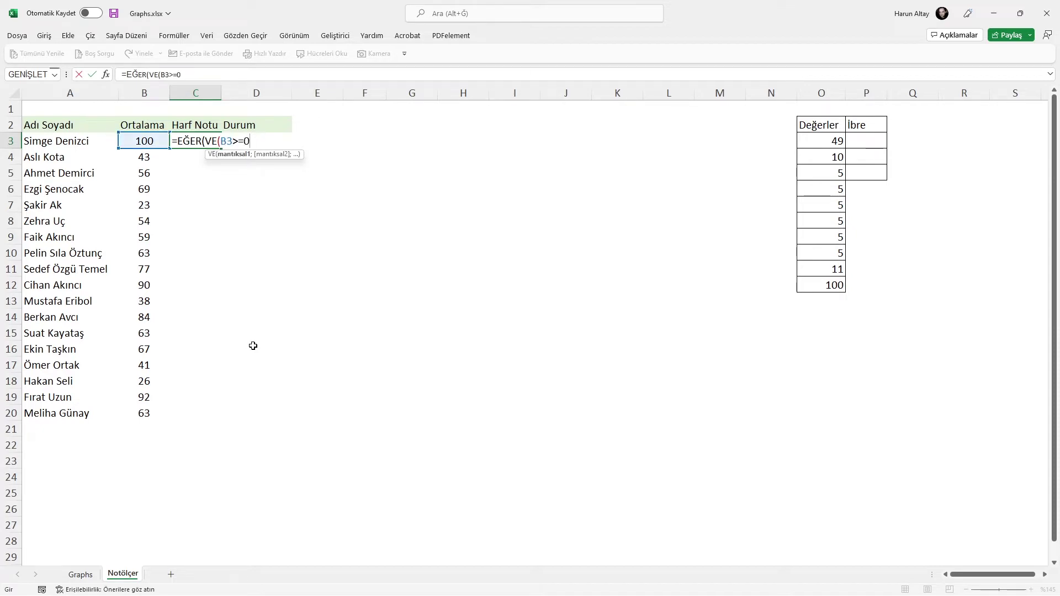
{"action": "type", "text": ";B3<=100"}
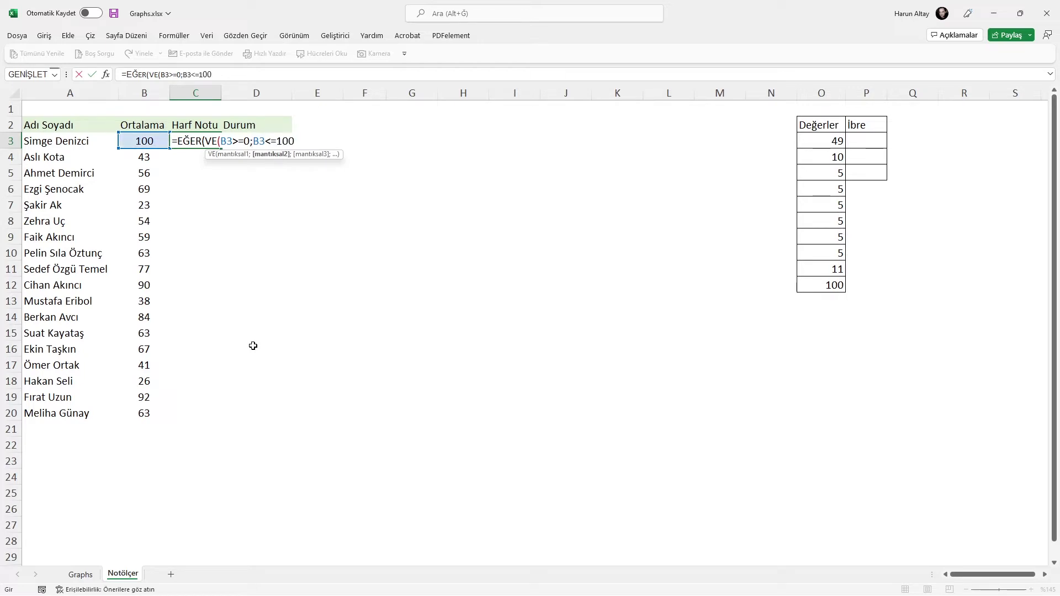
{"action": "type", "text": ";ESAYIYSA(B3)"}
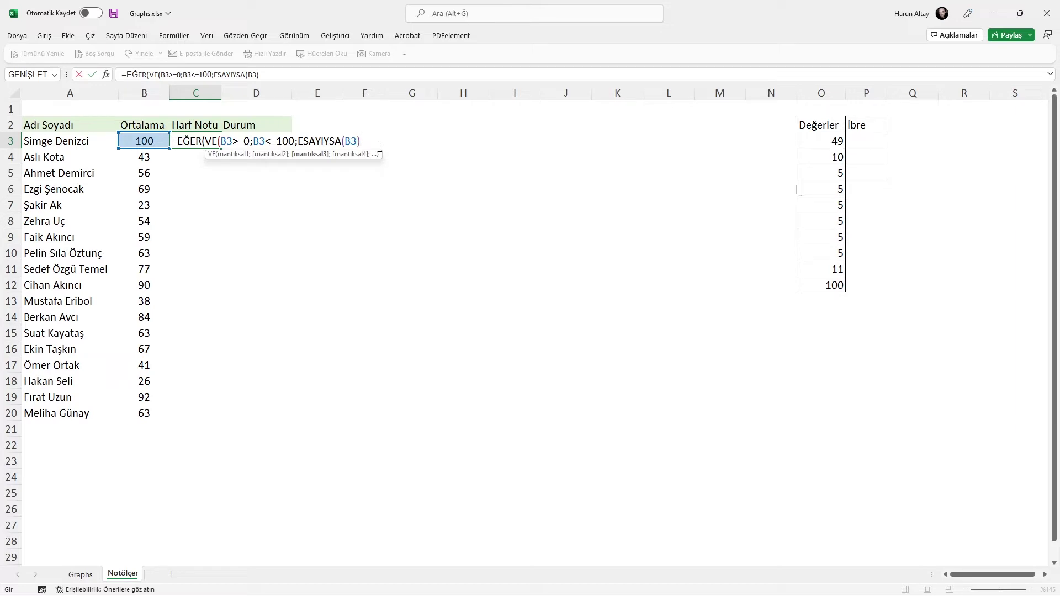
{"action": "type", "text": ")"}
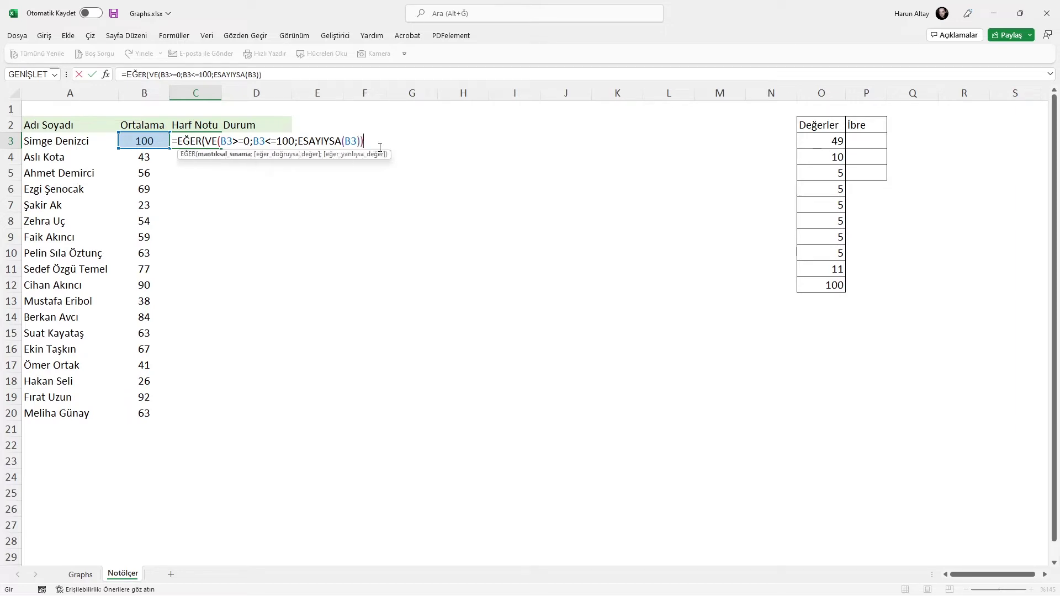
{"action": "type", "text": ";"}
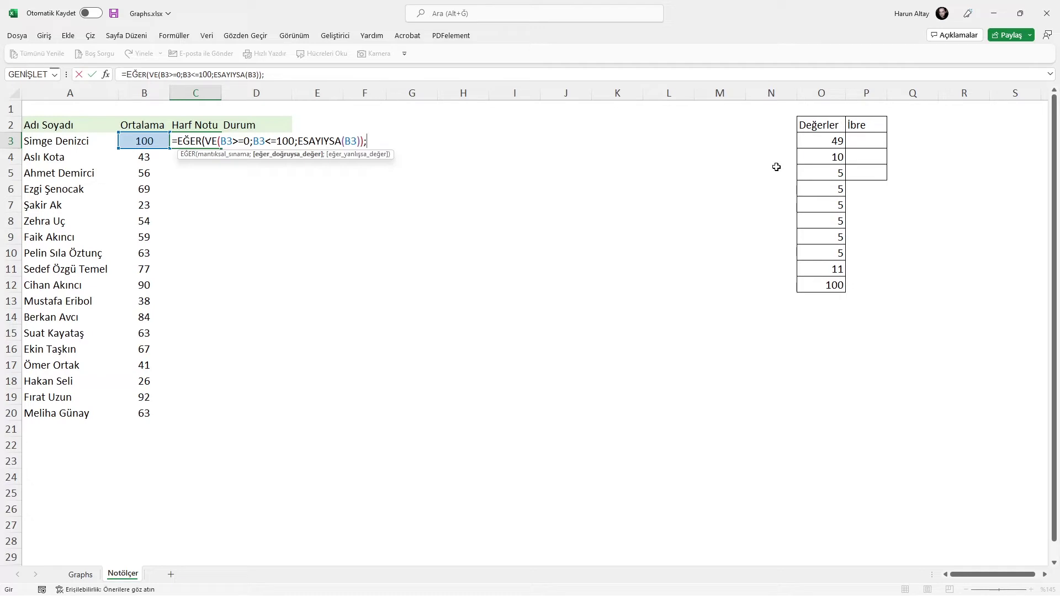
- Add the clause returning "FF" for B3<=49 and "FD" for 50–59, then start the 60+ check
{"action": "type", "text": "eğer"}
{"action": "key", "text": "Tab"}
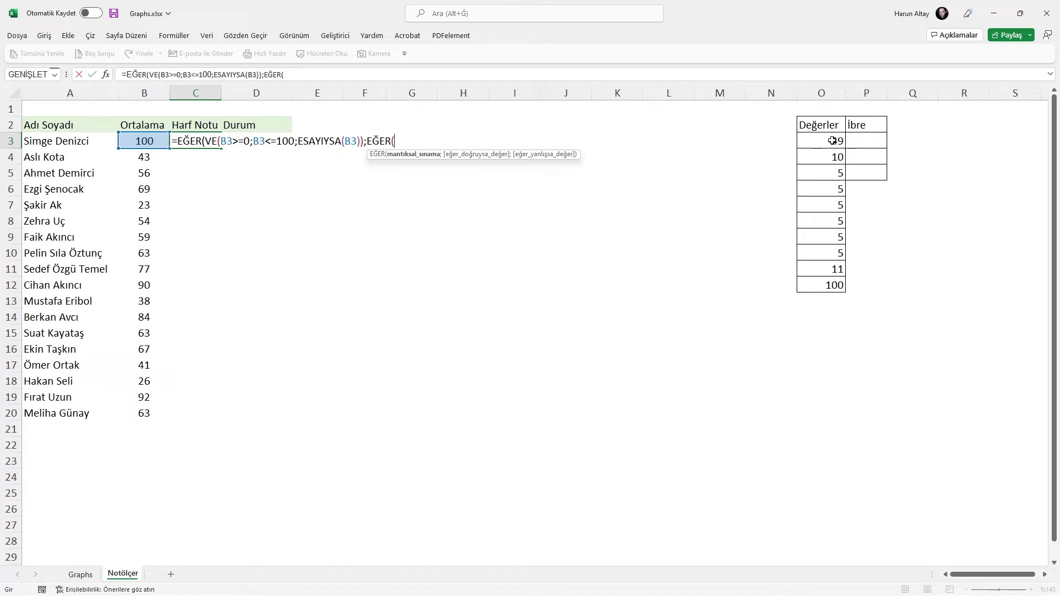
{"action": "type", "text": "B3<="}
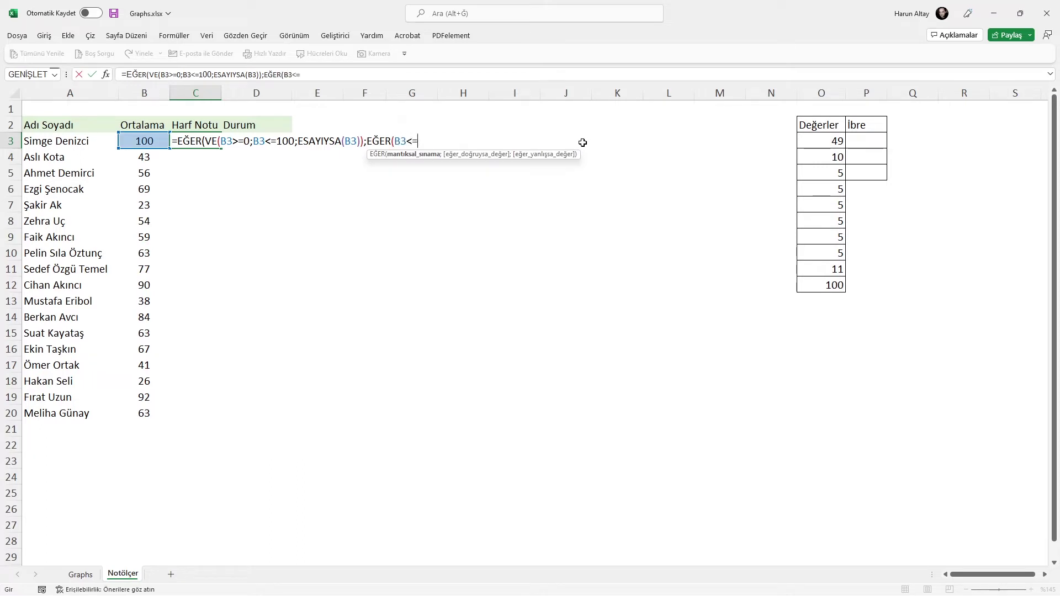
{"action": "type", "text": "49;\"FF\""}
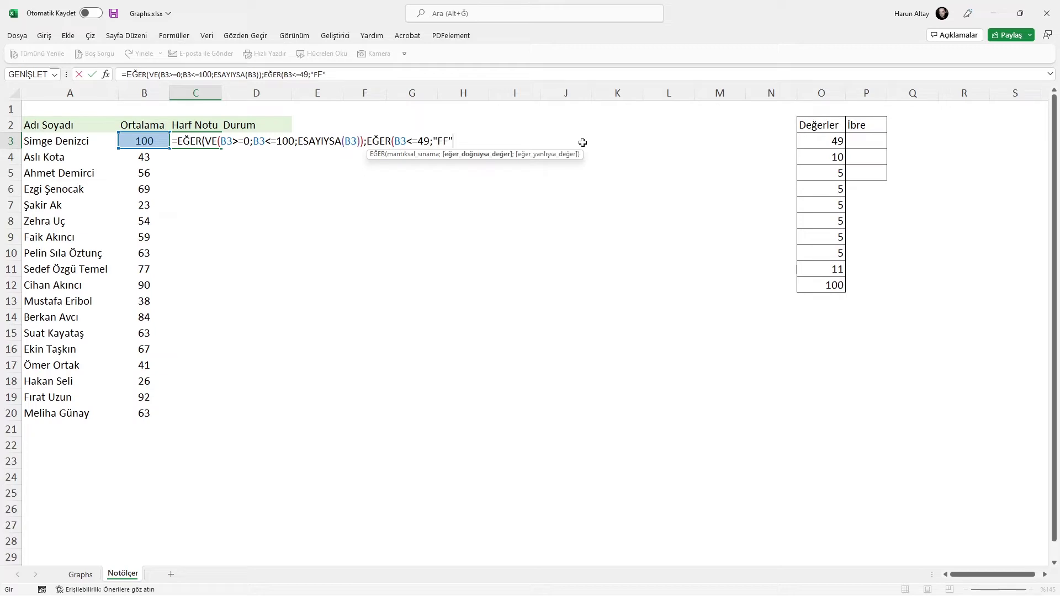
{"action": "type", "text": ";"}
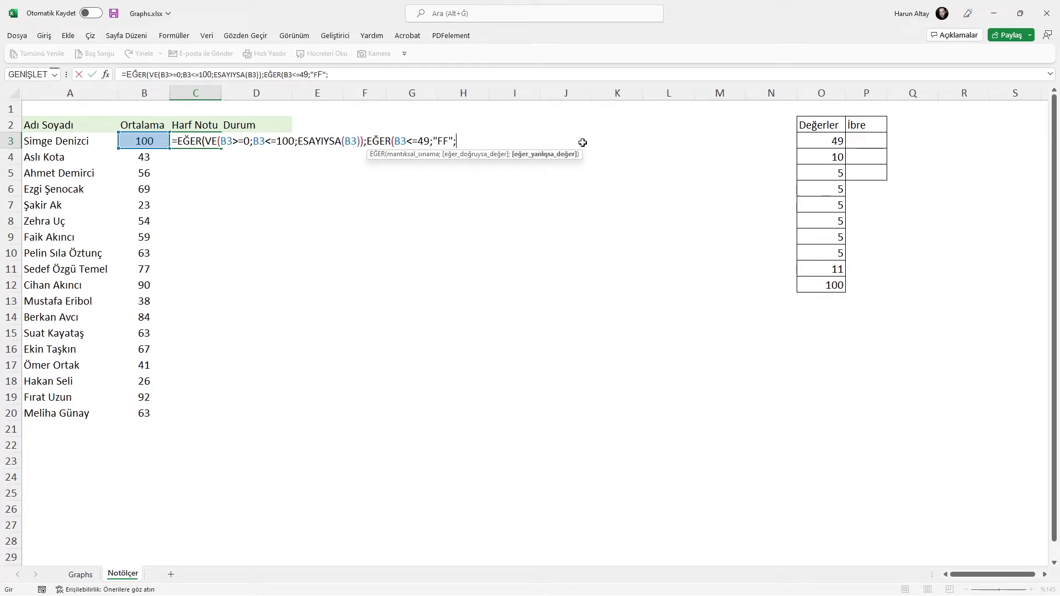
{"action": "type", "text": "EĞ"}
{"action": "key", "text": "Tab"}
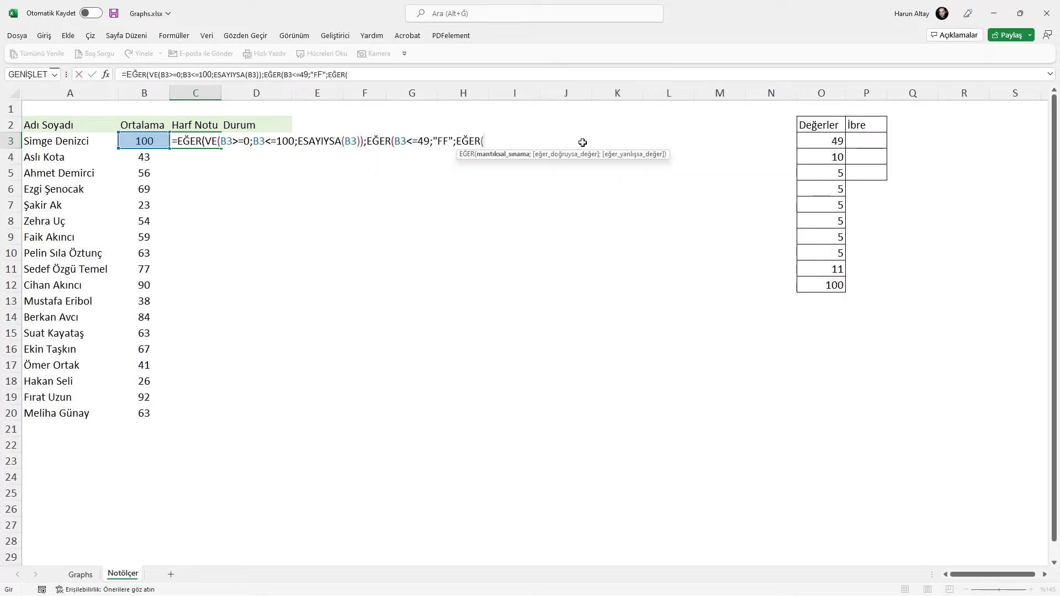
{"action": "type", "text": "VE"}
{"action": "key", "text": "Tab"}
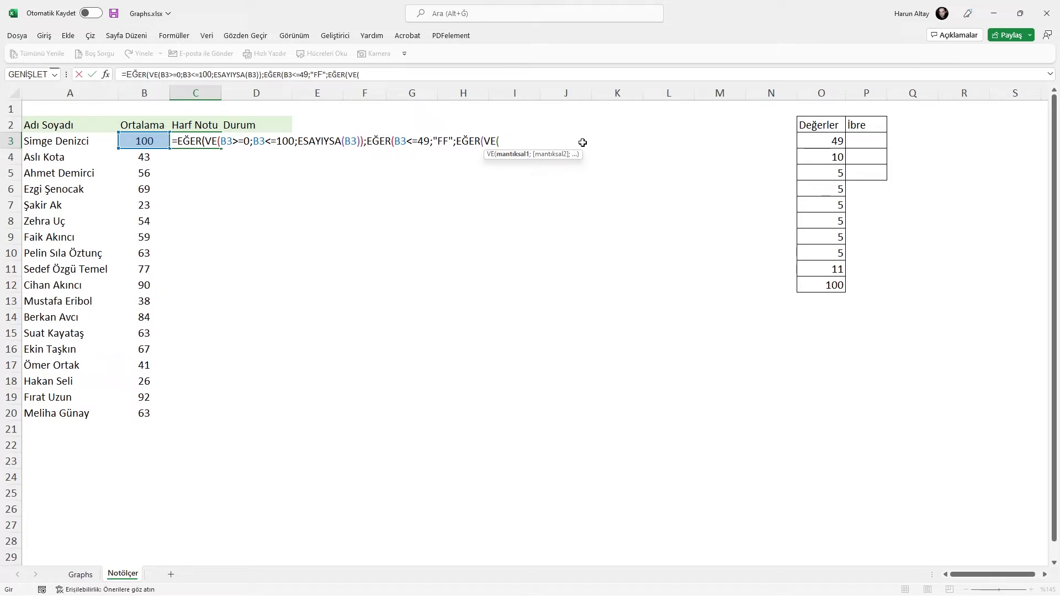
{"action": "type", "text": "B3"}
{"action": "type", "text": ">=50;B3<=59"}
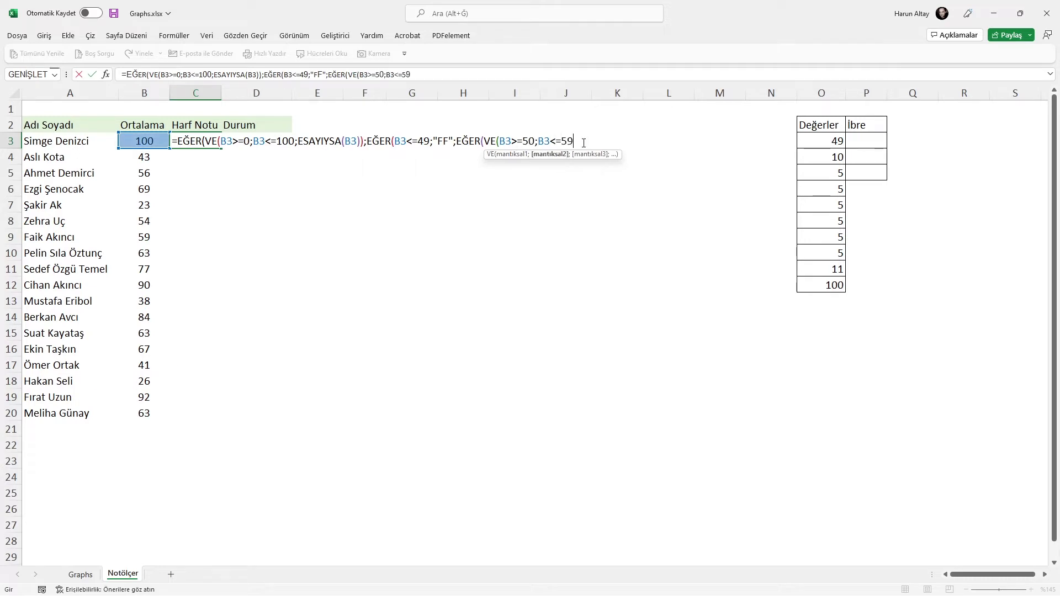
{"action": "type", "text": ")"}
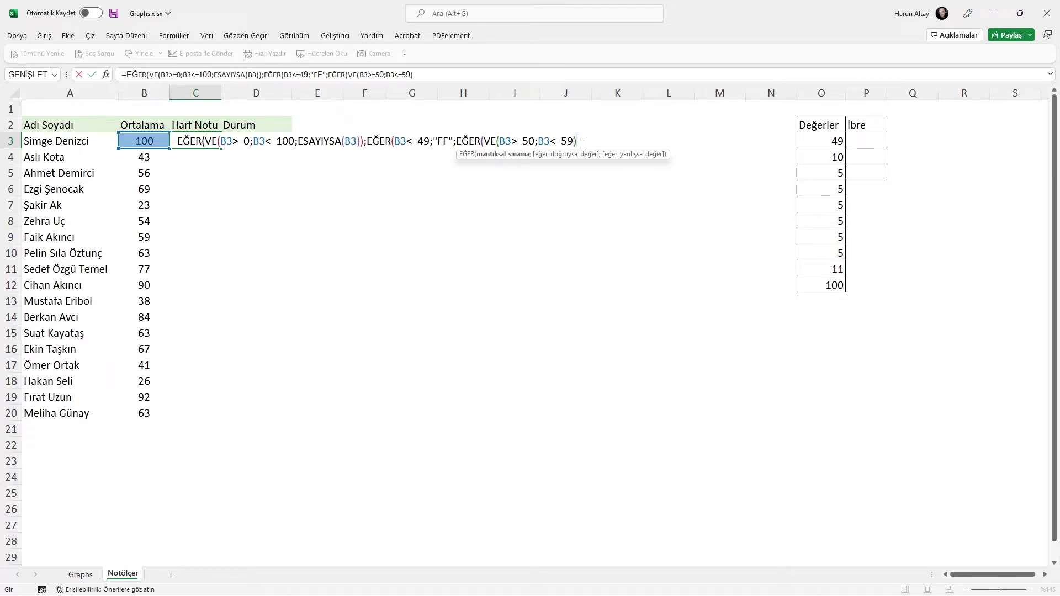
{"action": "type", "text": ";\""}
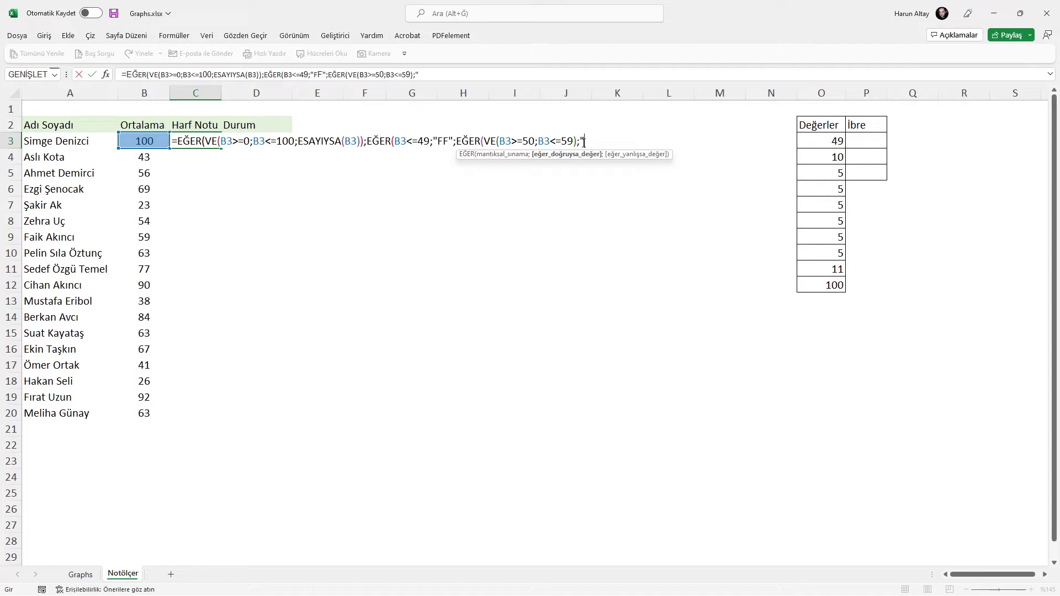
{"action": "type", "text": "FD\";"}
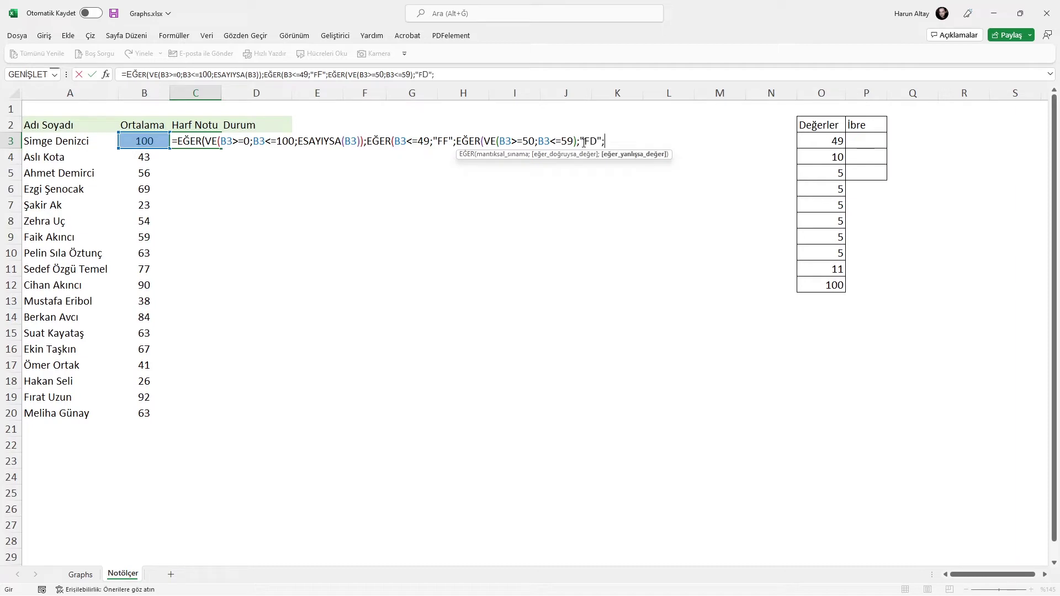
{"action": "type", "text": "EĞER(VE"}
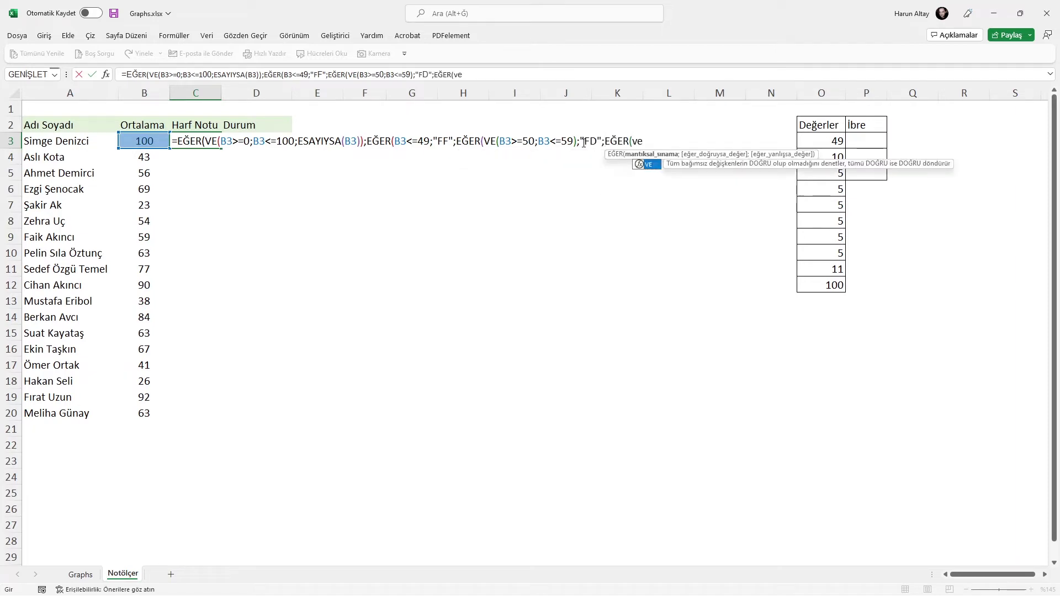
{"action": "type", "text": "(B3>=60"}
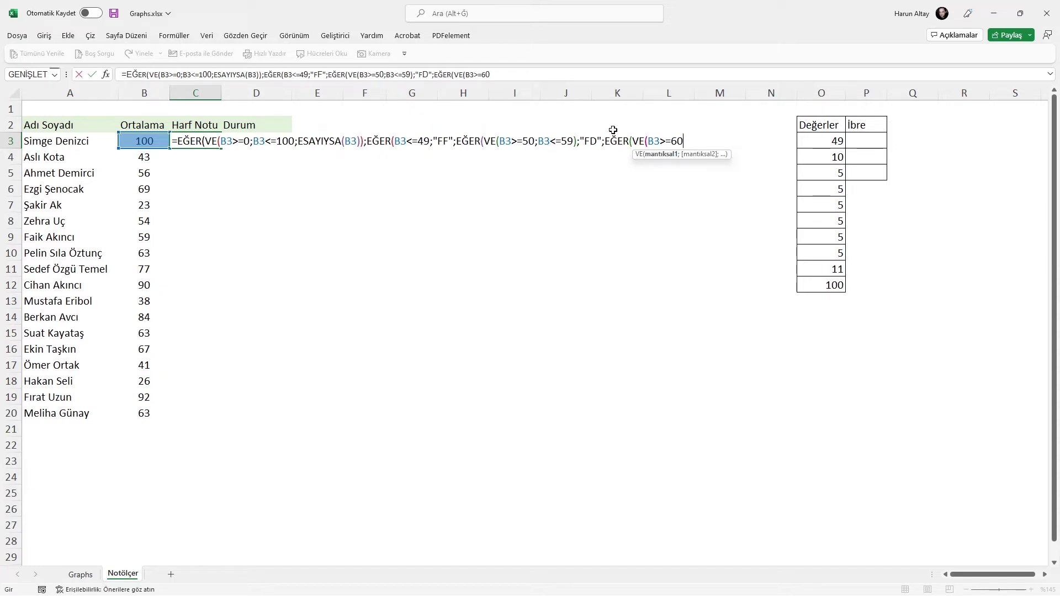
- Add grade bands DD for 60–64, DC for 65–69, CC for 70–74, CB for 75–79, and begin BB for 80–84
{"action": "type", "text": ";B"}
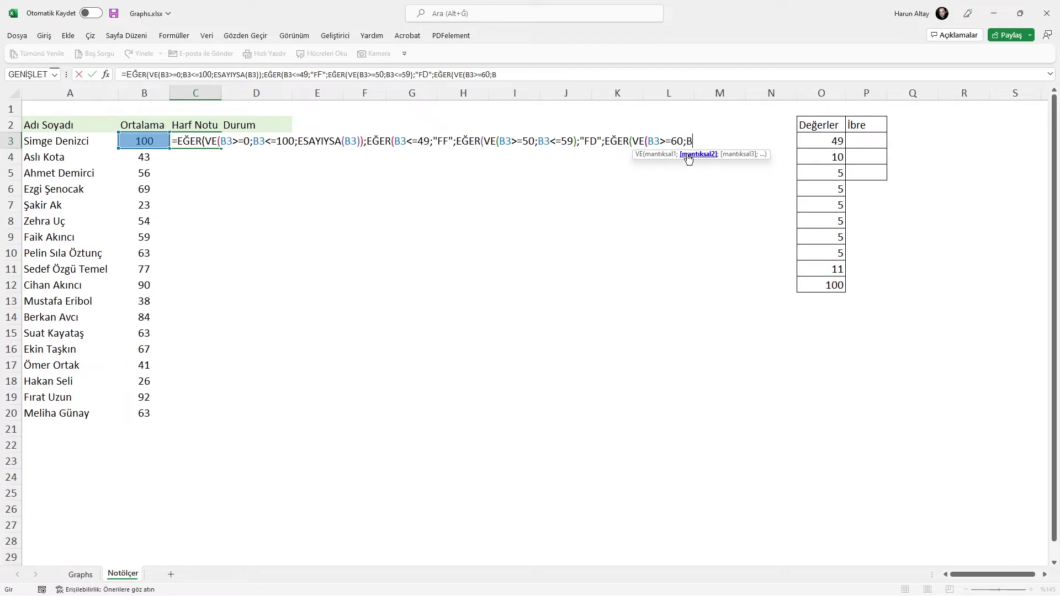
{"action": "type", "text": "3<=64"}
{"action": "type", "text": ")"}
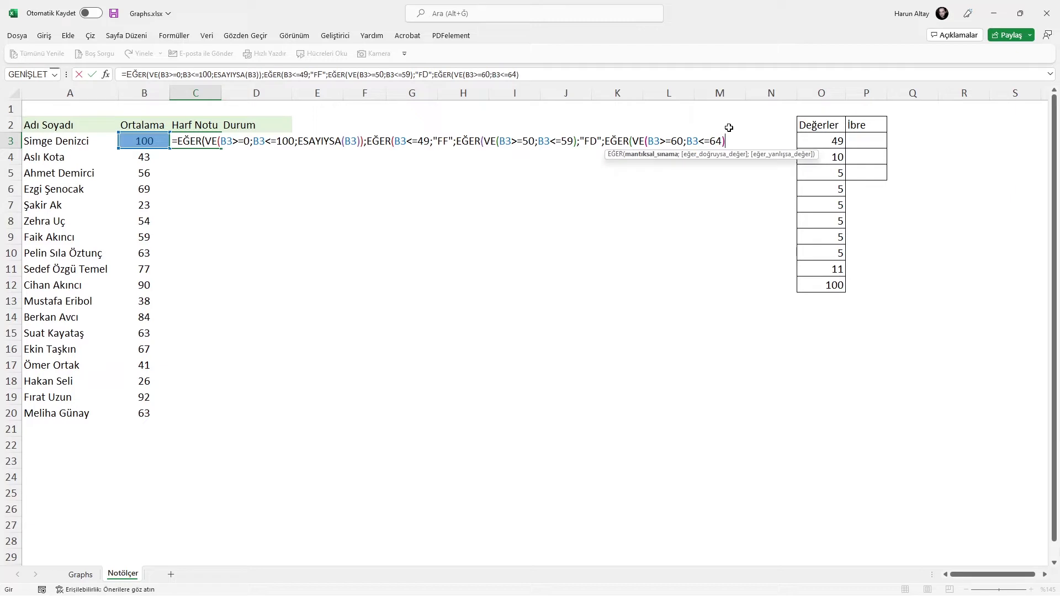
{"action": "type", "text": ";\""}
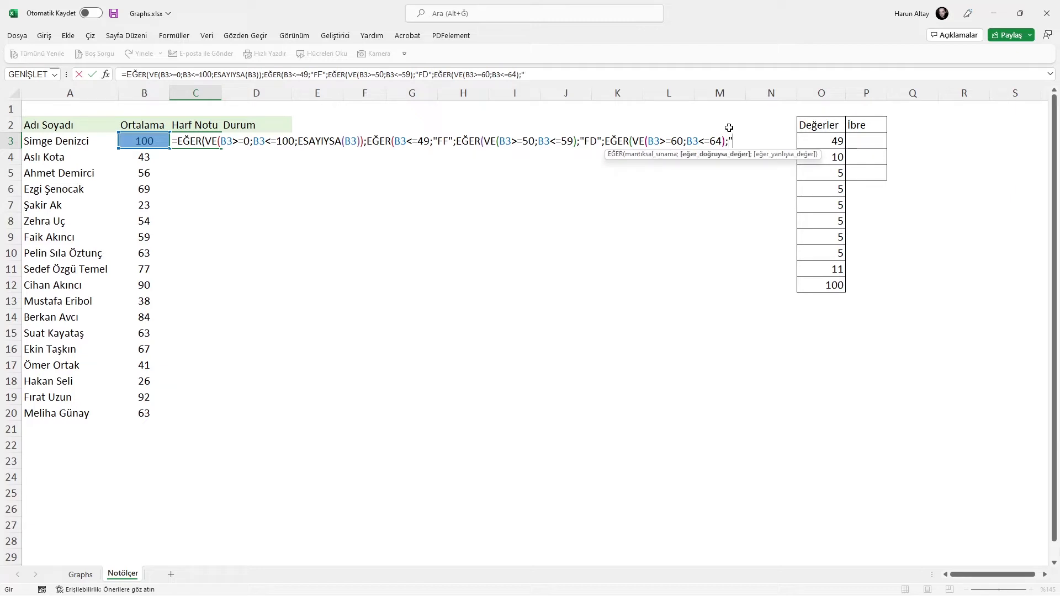
{"action": "type", "text": "DD\";eğ"}
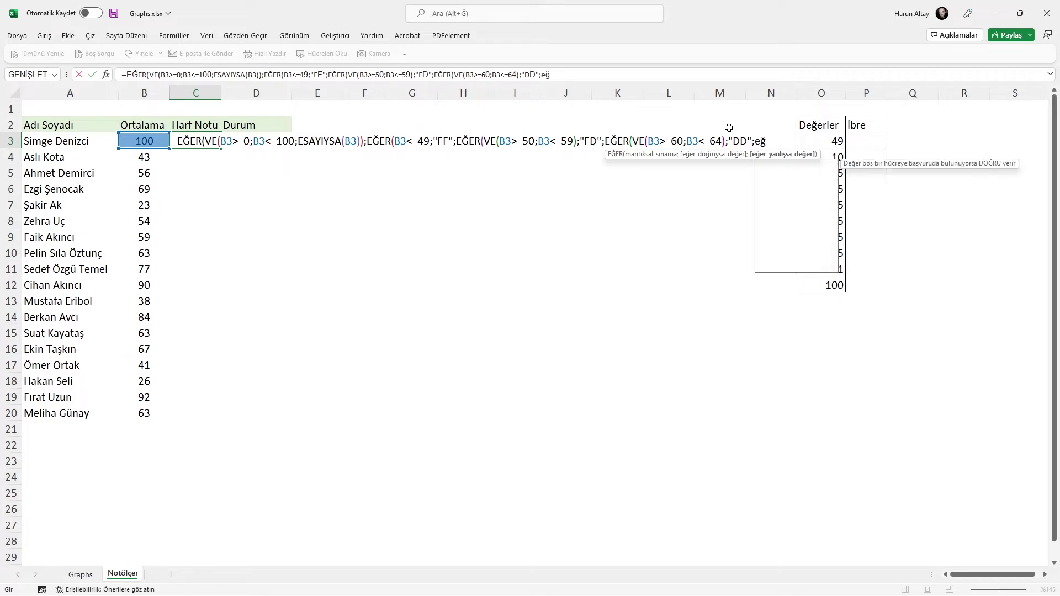
{"action": "type", "text": "er"}
{"action": "key", "text": "Tab"}
{"action": "type", "text": "ve"}
{"action": "key", "text": "Tab"}
{"action": "type", "text": "B3>=65;B3<=69"}
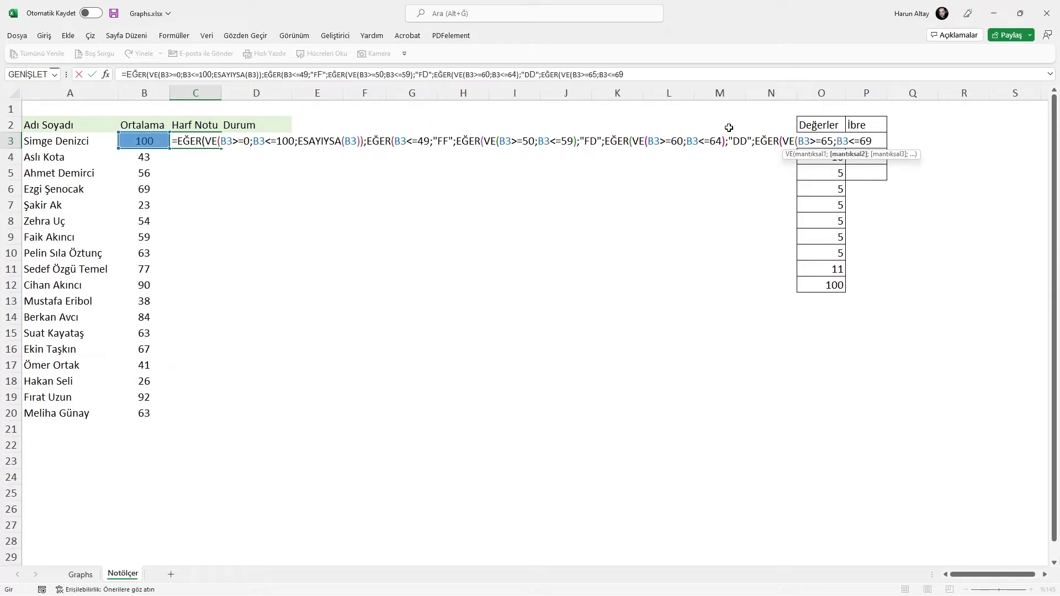
{"action": "type", "text": ")"}
{"action": "type", "text": ";"}
{"action": "type", "text": "\"Dc\""}
{"action": "key", "text": "BackSpace"}
{"action": "type", "text": "C"}
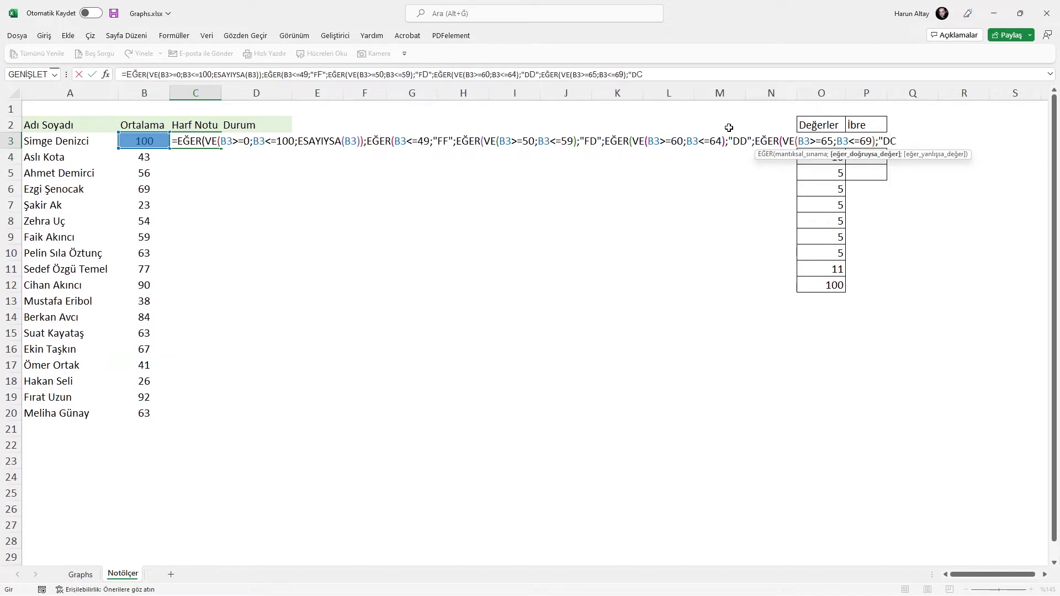
{"action": "type", "text": "\";EĞER(VE(B3>=70;"}
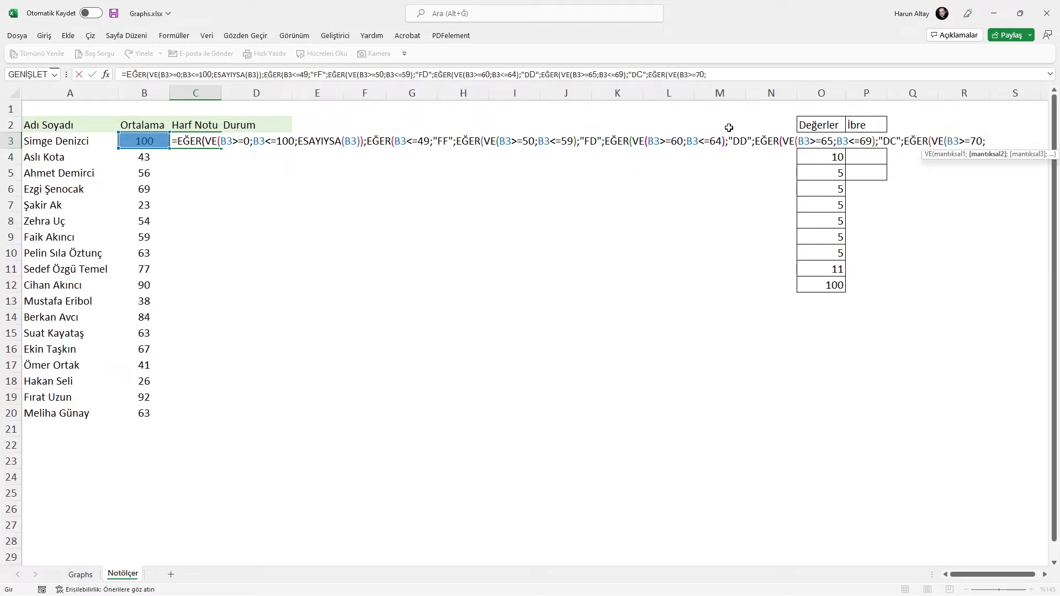
{"action": "type", "text": "B3<=74"}
{"action": "type", "text": ");\"CC"}
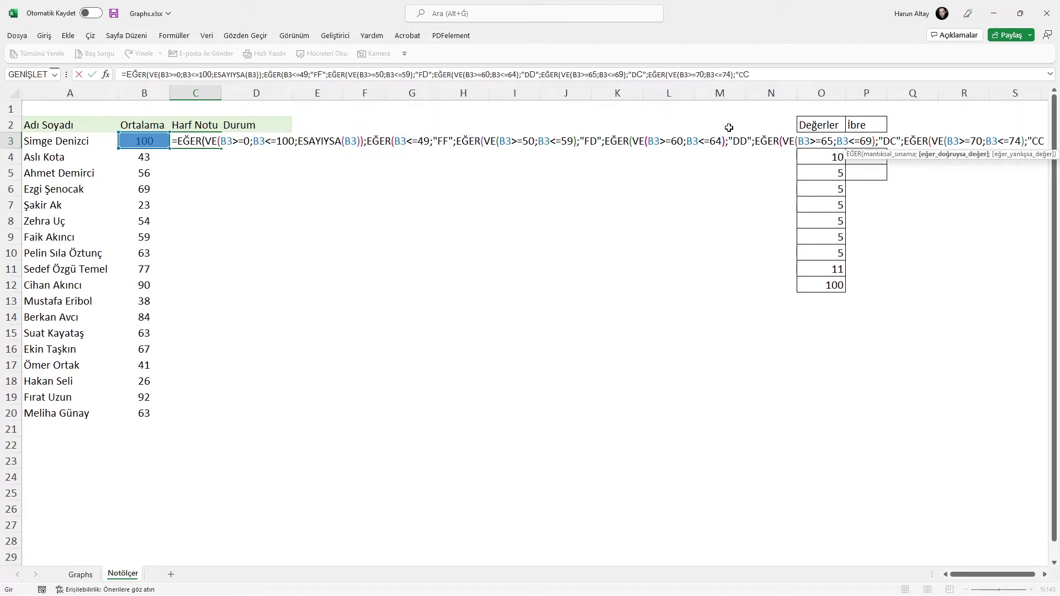
{"action": "type", "text": "\";EĞER(VE(B3>=75"}
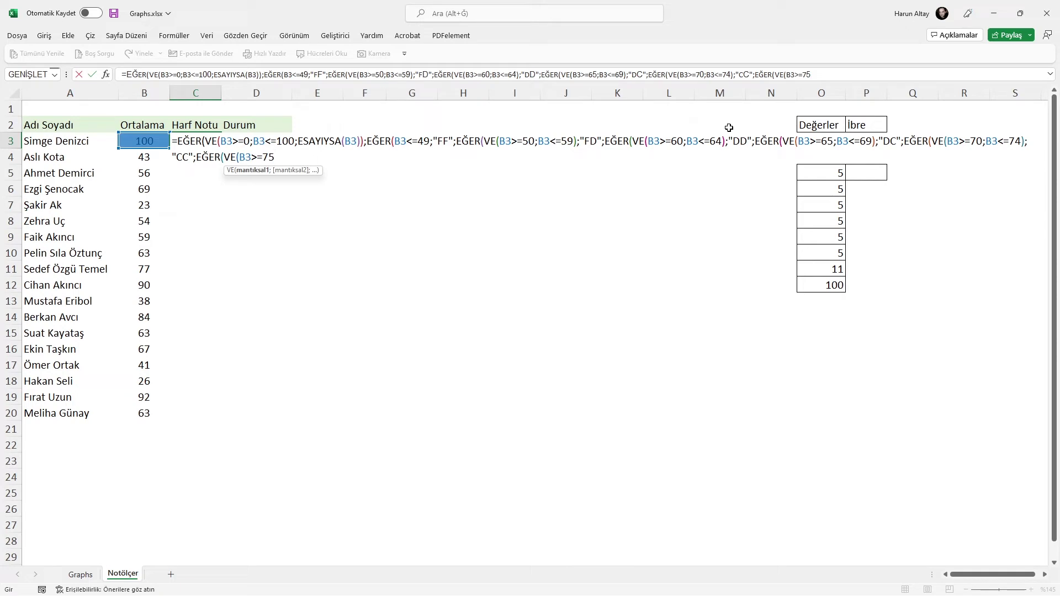
{"action": "type", "text": ";B3<=79);\"CB\";EĞER(VE("}
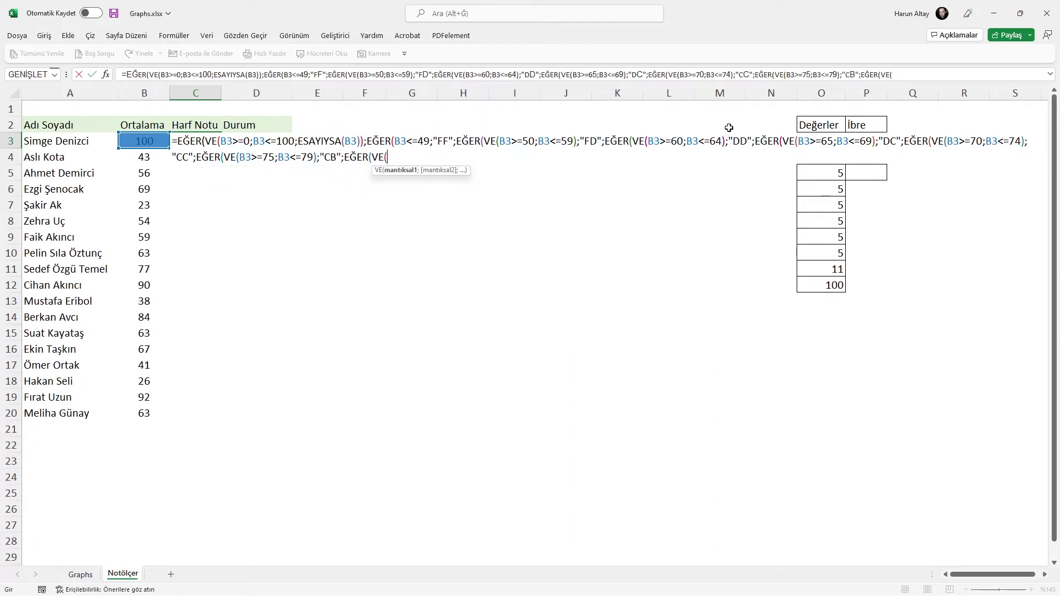
{"action": "type", "text": "B3>=80;"}
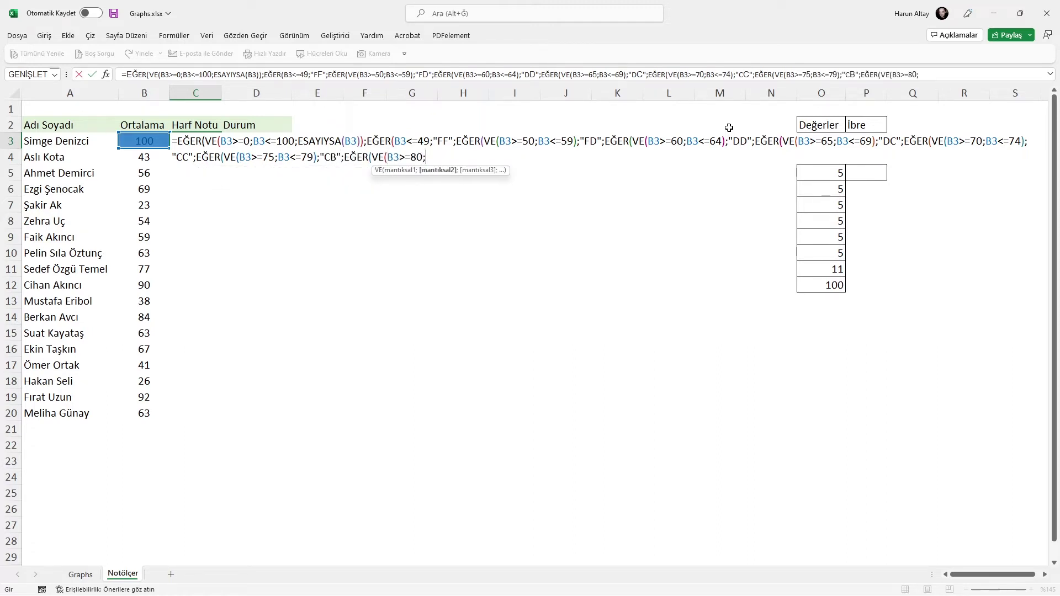
{"action": "type", "text": "B3<="}
{"action": "type", "text": "84"}
{"action": "type", "text": ");\""}
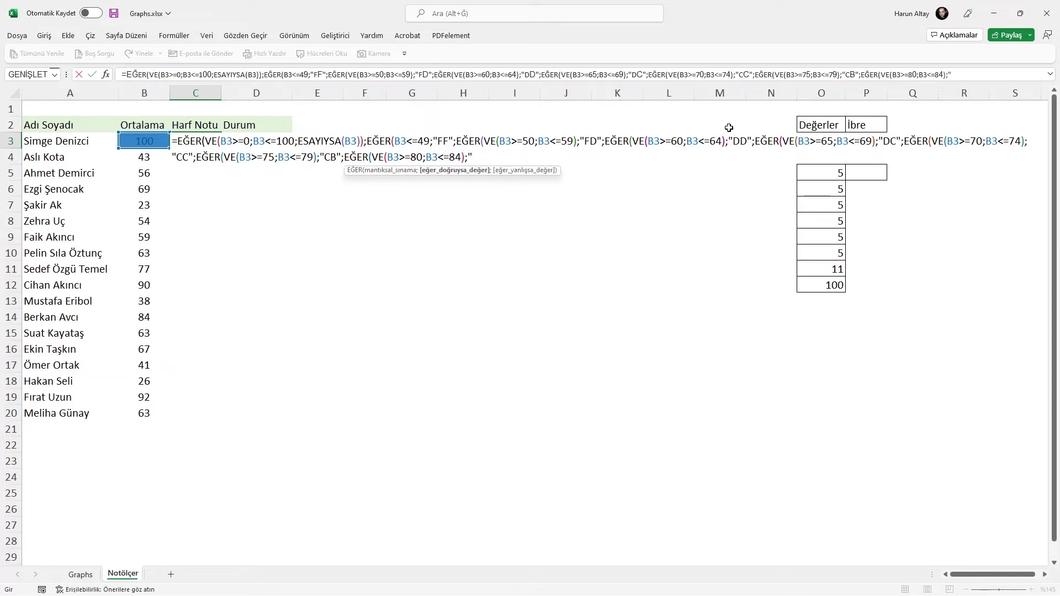
{"action": "type", "text": "BB\""}
{"action": "type", "text": ";EĞER(VE("}
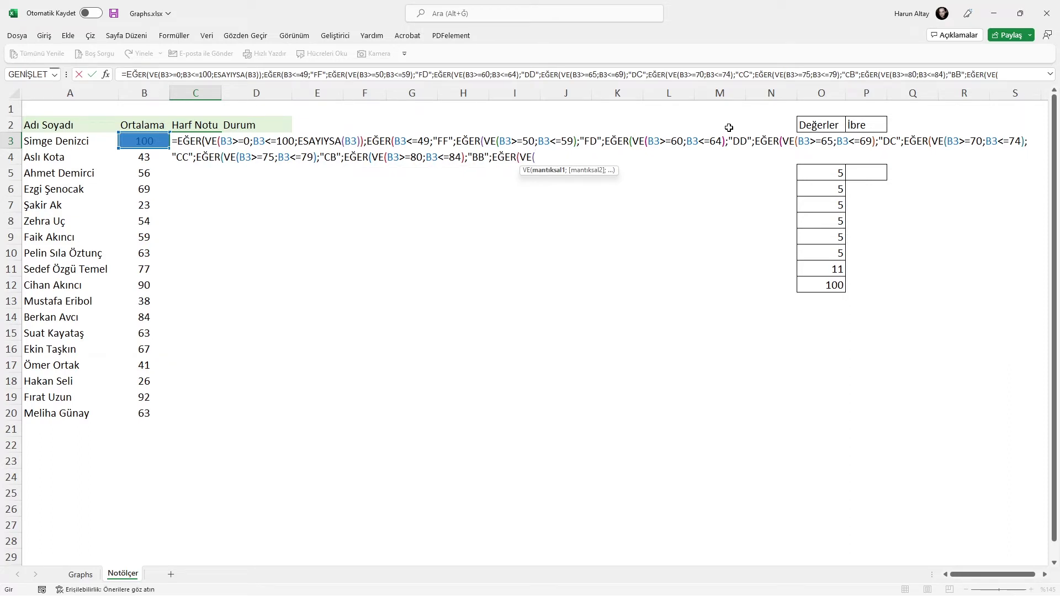
{"action": "type", "text": "B3>"}
{"action": "type", "text": "=85;B3<="}
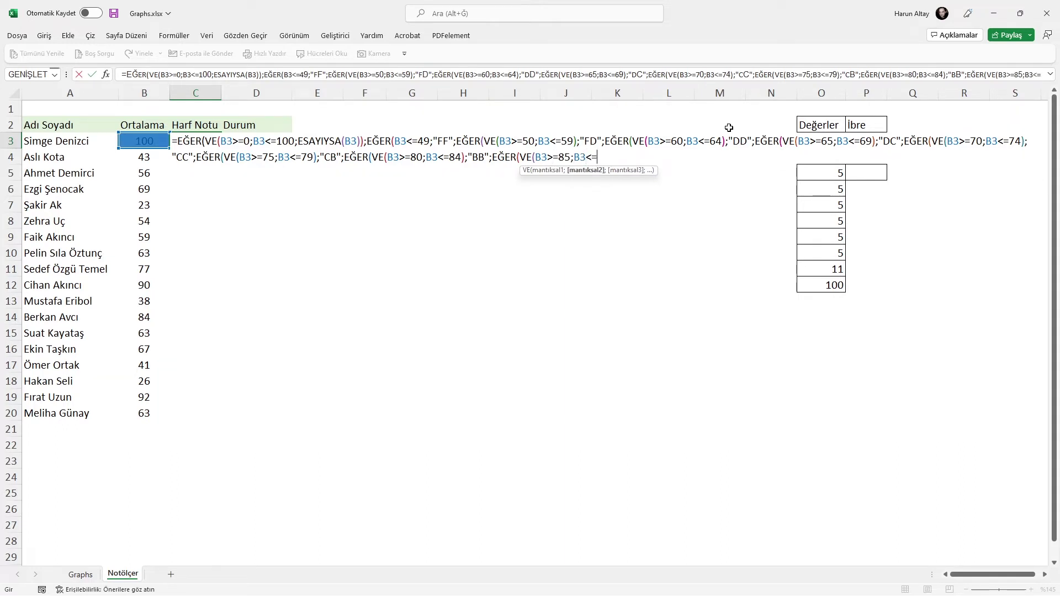
{"action": "type", "text": "89"}
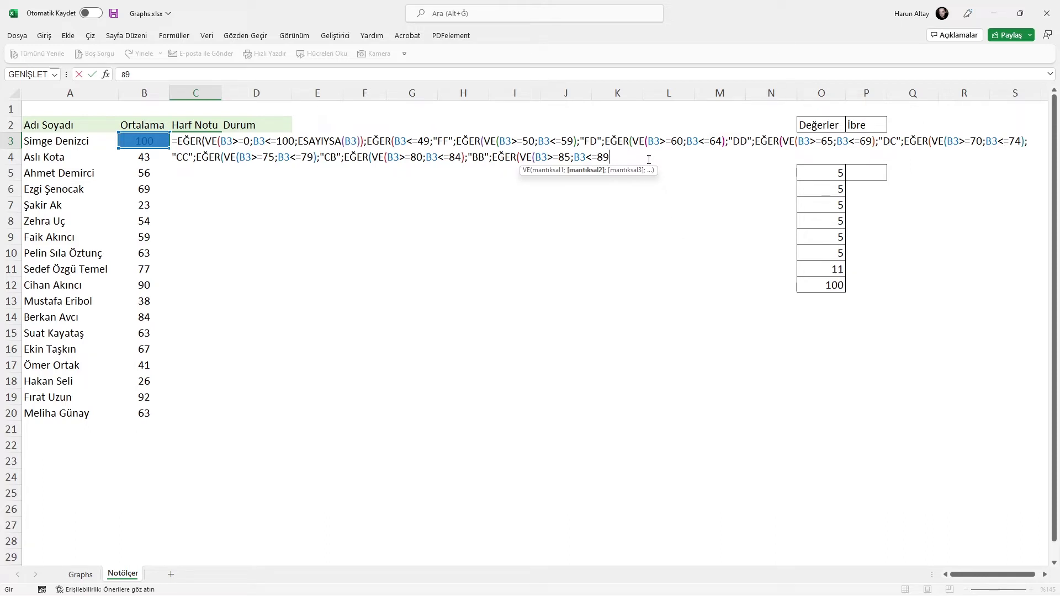
- Add BA for 85–89, remove the draft 90–100 condition, and make "AA" the final fallback
{"action": "type", "text": ");\"BA\""}
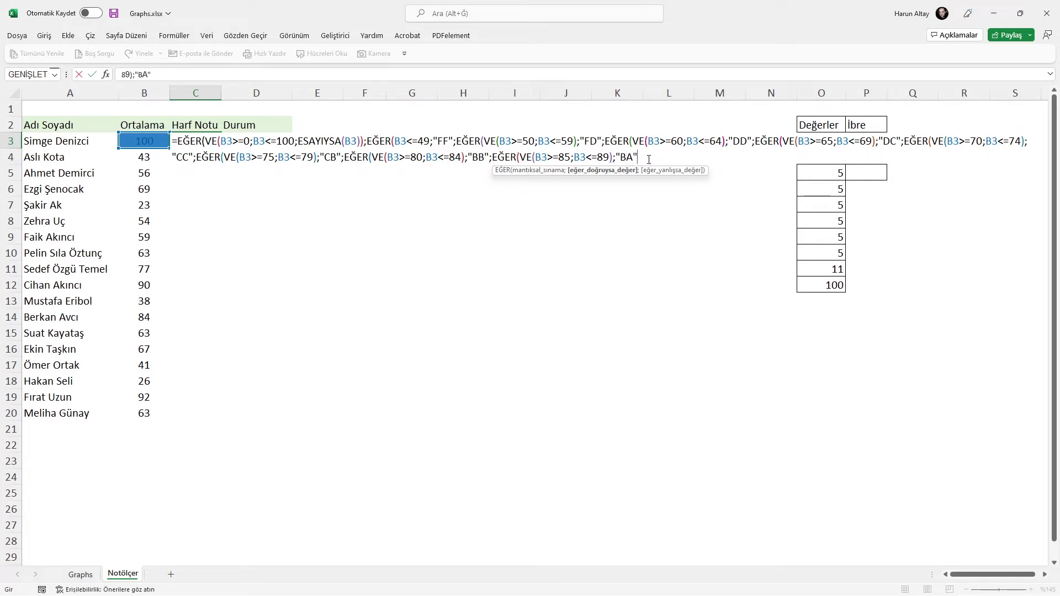
{"action": "type", "text": ";E"}
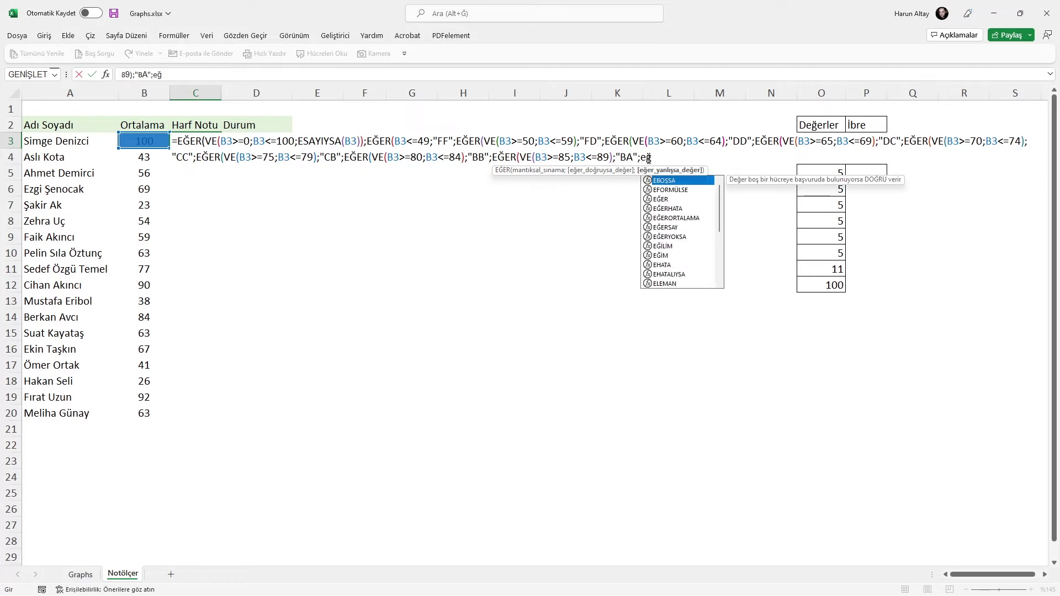
{"action": "type", "text": "ĞER(VE("}
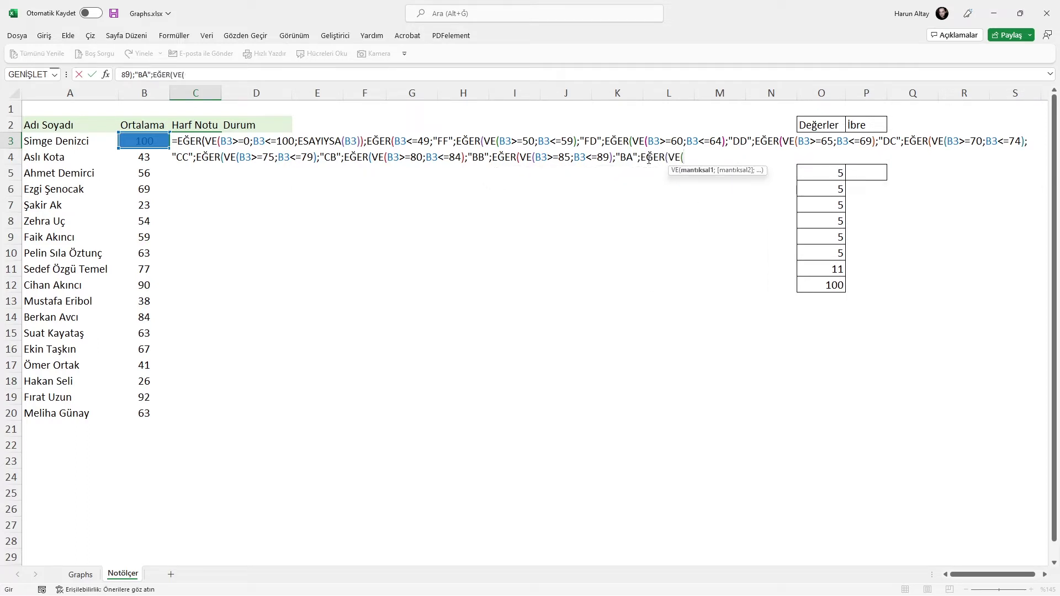
{"action": "type", "text": "B"}
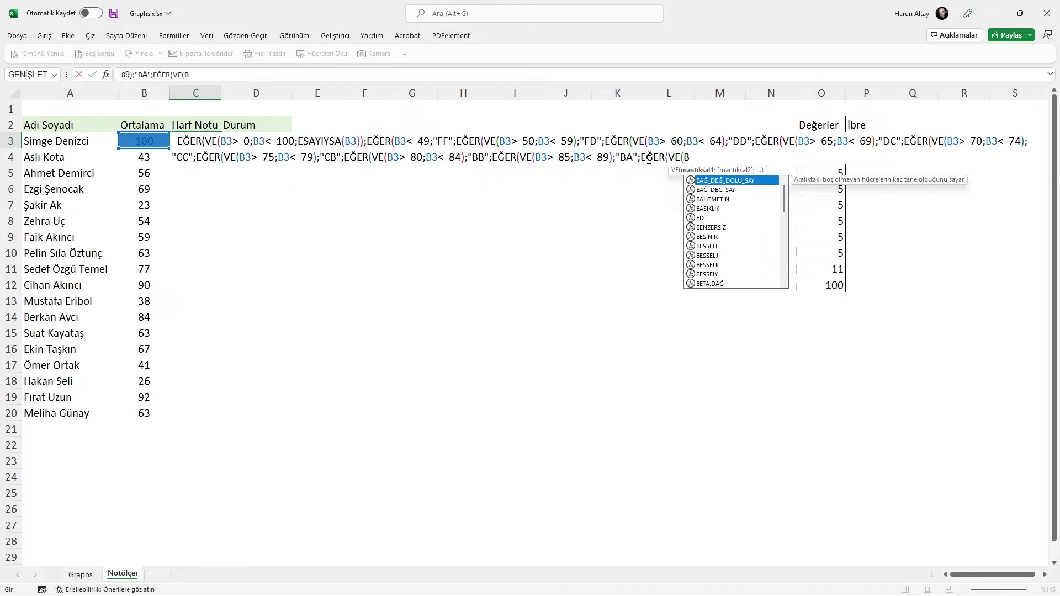
{"action": "type", "text": "3>="}
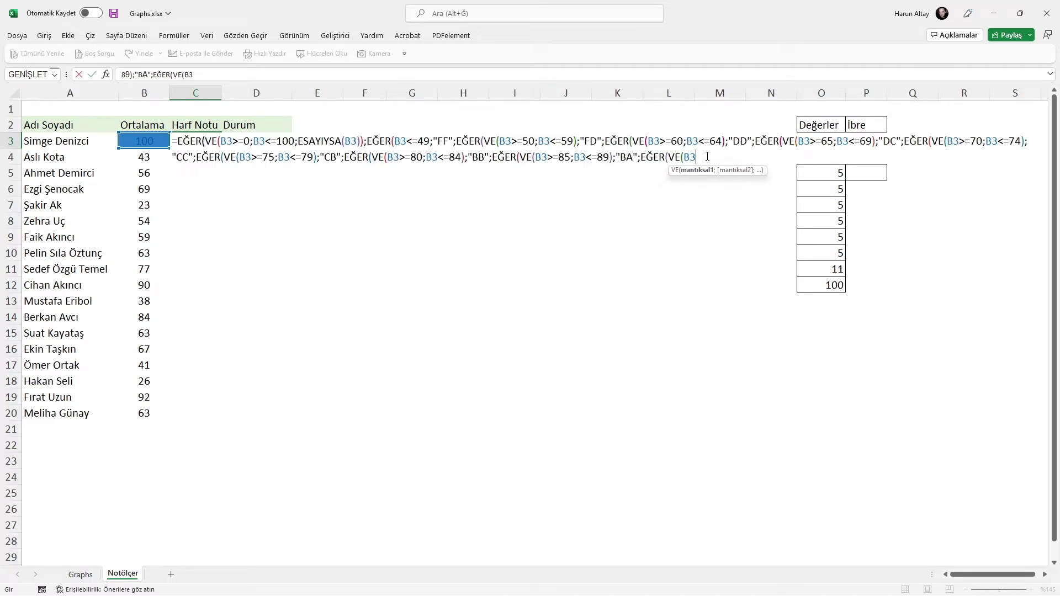
{"action": "type", "text": "90;B3<=100"}
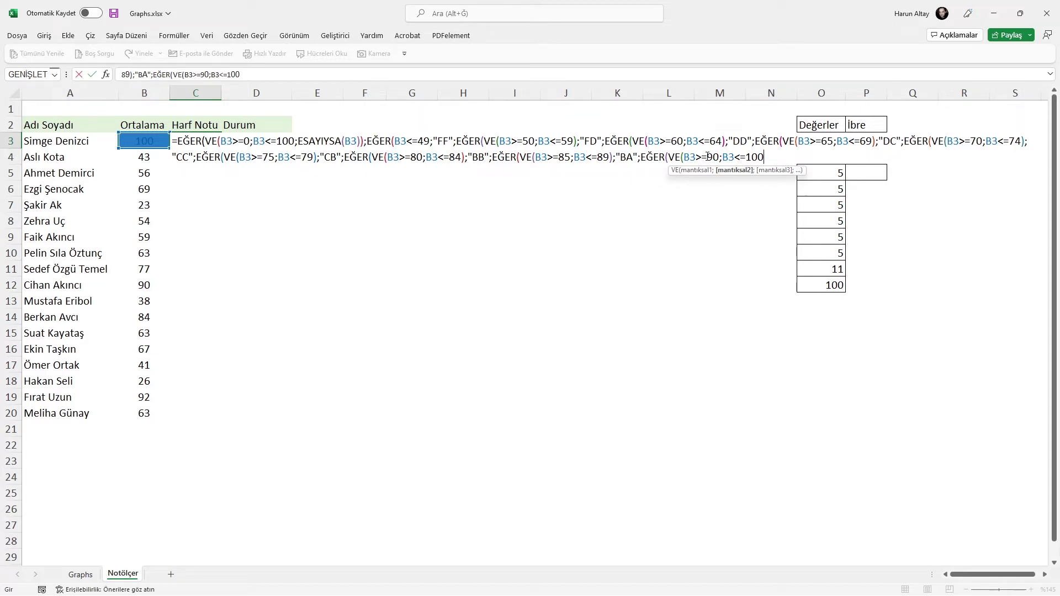
{"action": "left_click_drag", "start_coordinate": [641, 157], "coordinate": [753, 158]}
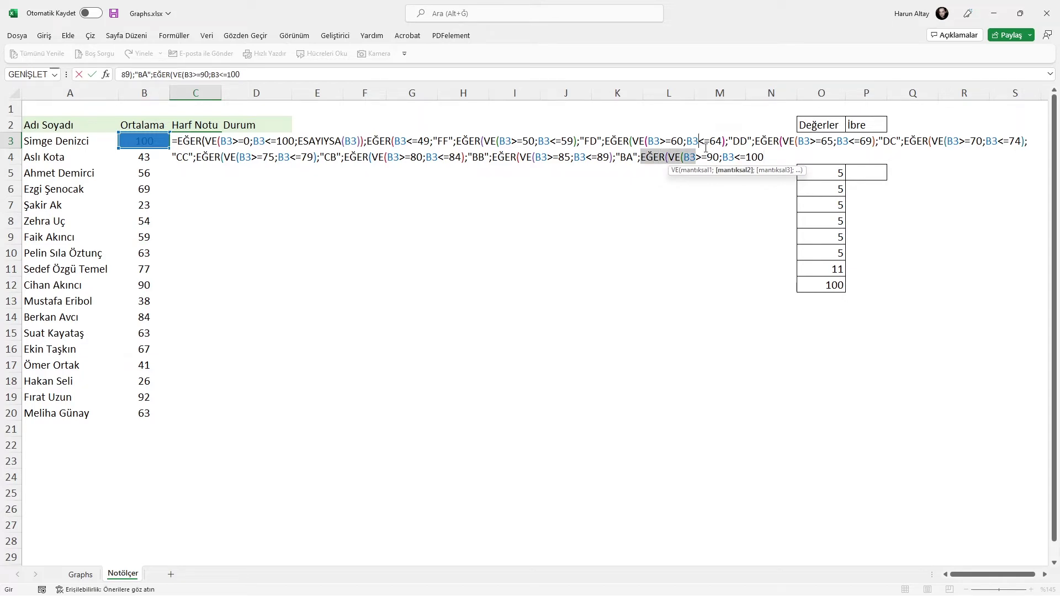
{"action": "left_click", "coordinate": [754, 158]}
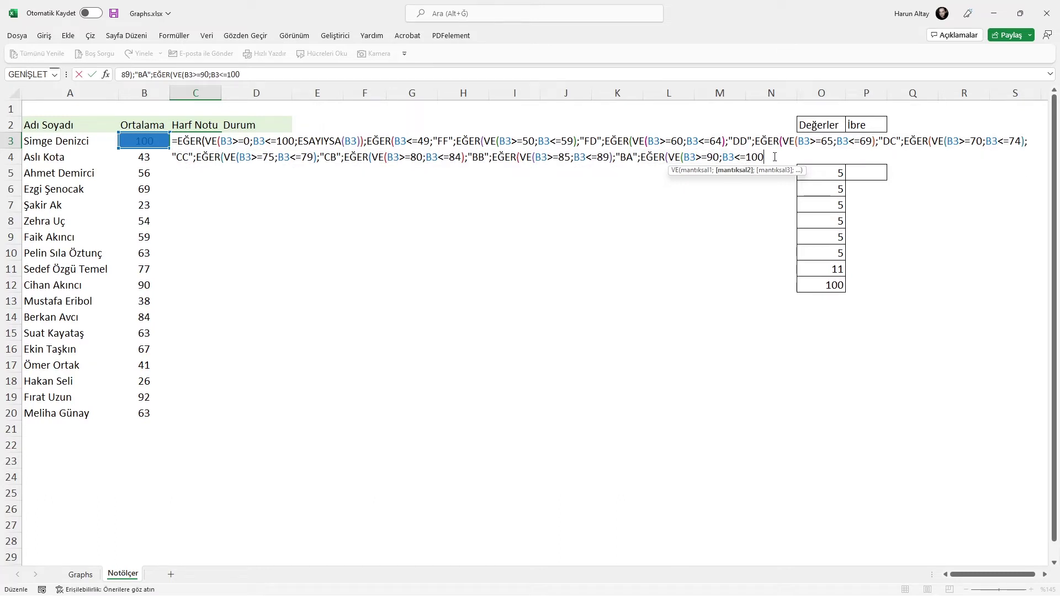
{"action": "type", "text": ");"}
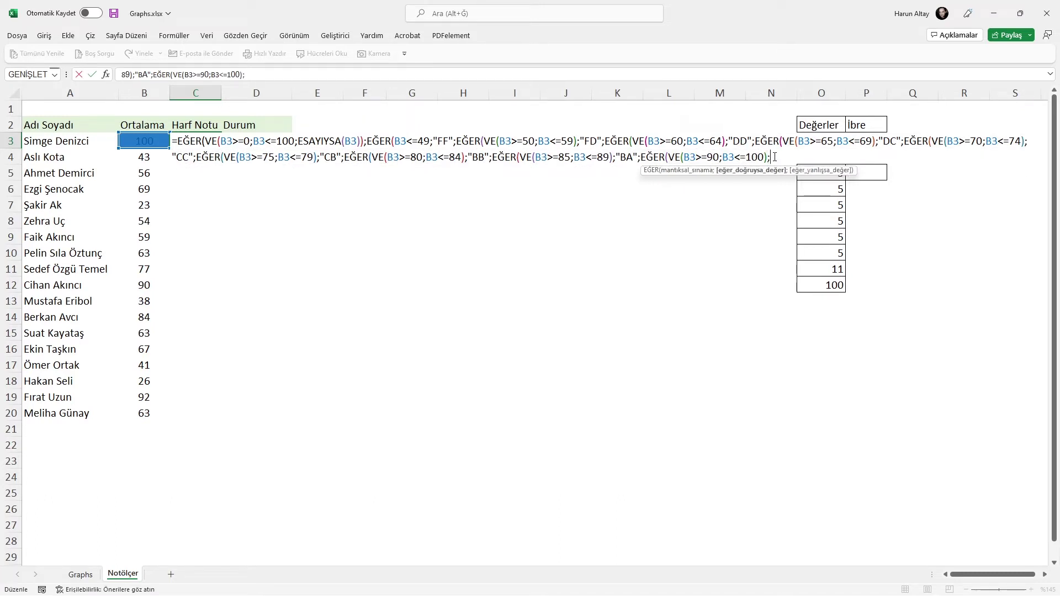
{"action": "type", "text": "11"}
{"action": "type", "text": ";"}
{"action": "key", "text": "BackSpace"}
{"action": "key", "text": "BackSpace"}
{"action": "key", "text": "BackSpace"}
{"action": "key", "text": "BackSpace"}
{"action": "key", "text": "BackSpace"}
{"action": "key", "text": "BackSpace"}
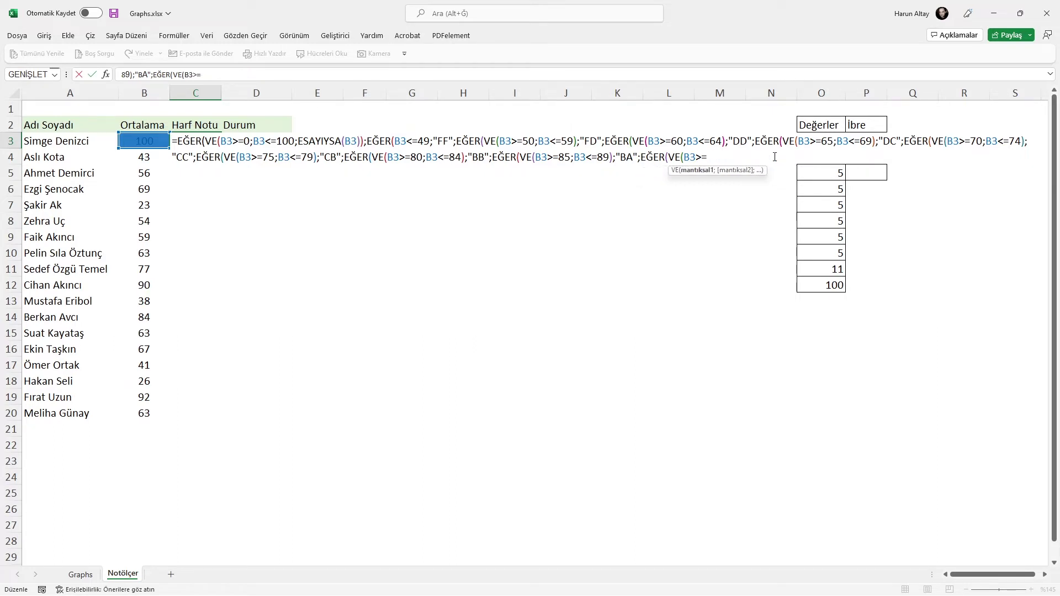
{"action": "key", "text": "BackSpace"}
{"action": "key", "text": "BackSpace"}
{"action": "key", "text": "BackSpace"}
{"action": "key", "text": "BackSpace"}
{"action": "key", "text": "BackSpace"}
{"action": "type", "text": "\"AA\""}
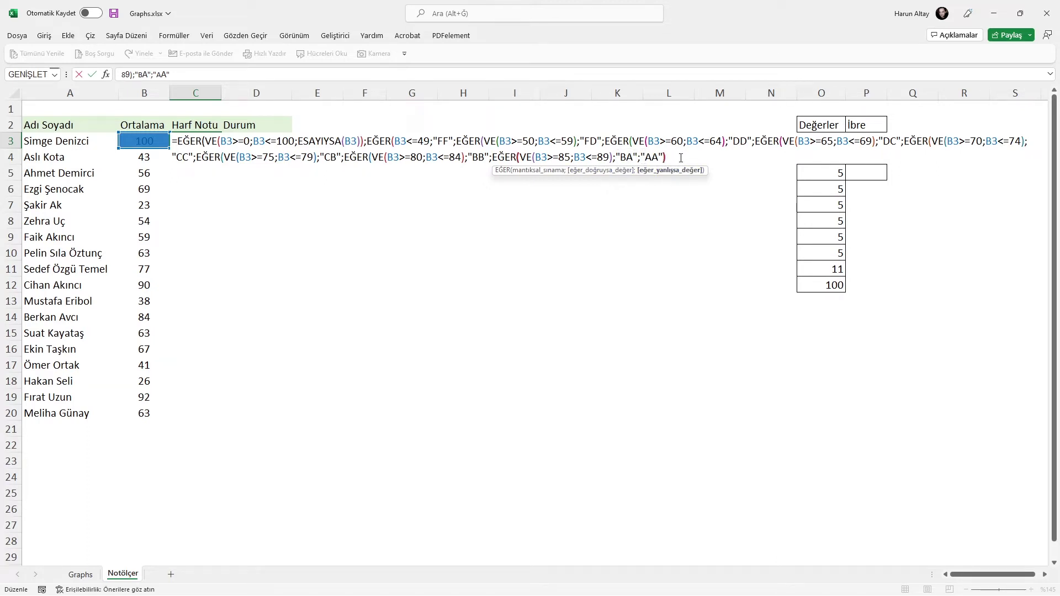
- Check the last clause's 85–89 test, BA result and AA fallback arguments
{"action": "type", "text": ")"}
{"action": "left_click", "coordinate": [520, 171]}
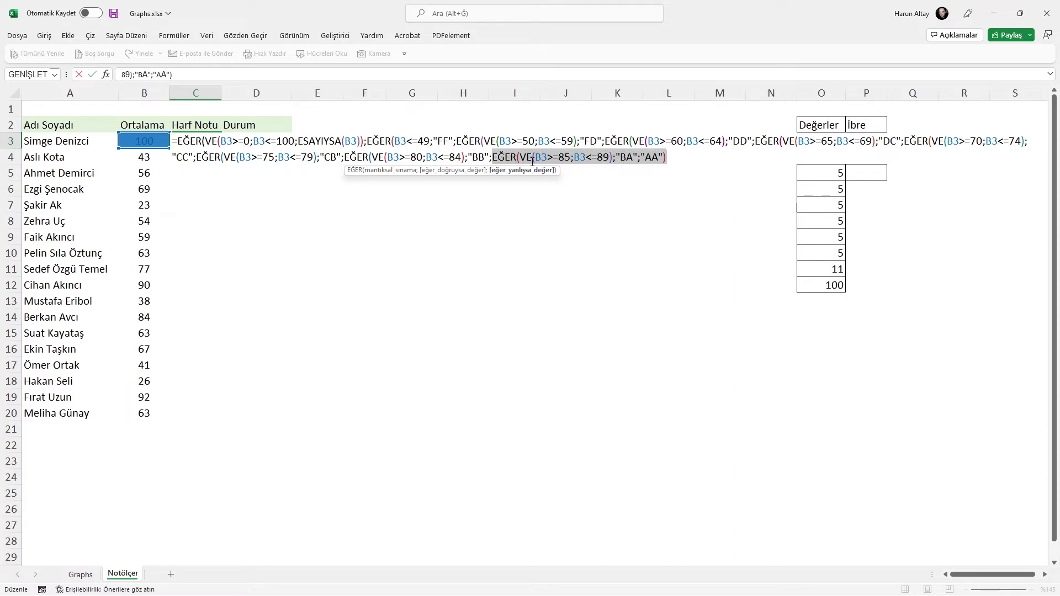
{"action": "left_click", "coordinate": [532, 160]}
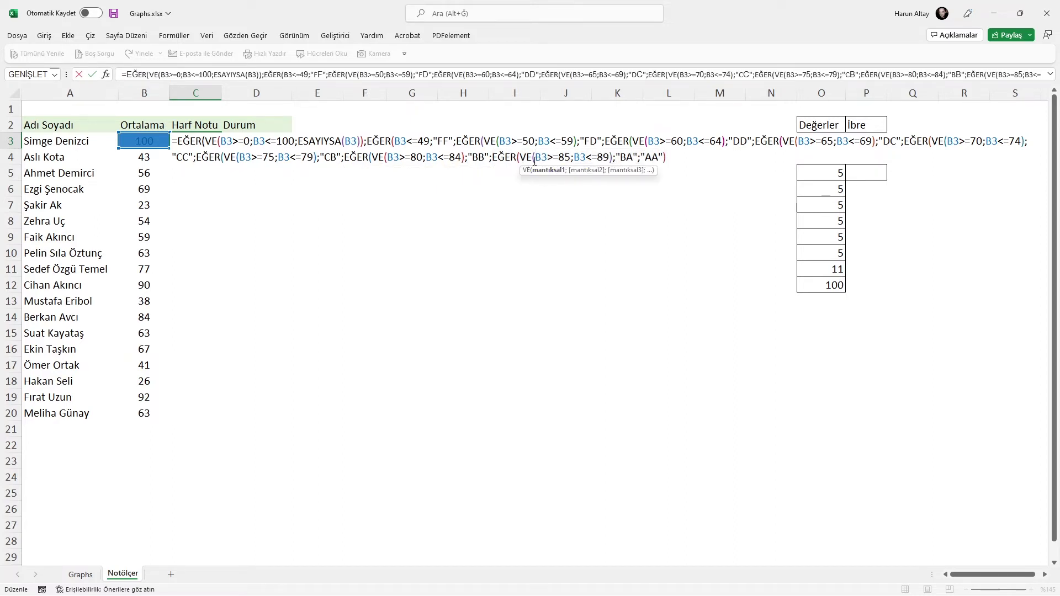
{"action": "left_click", "coordinate": [537, 171]}
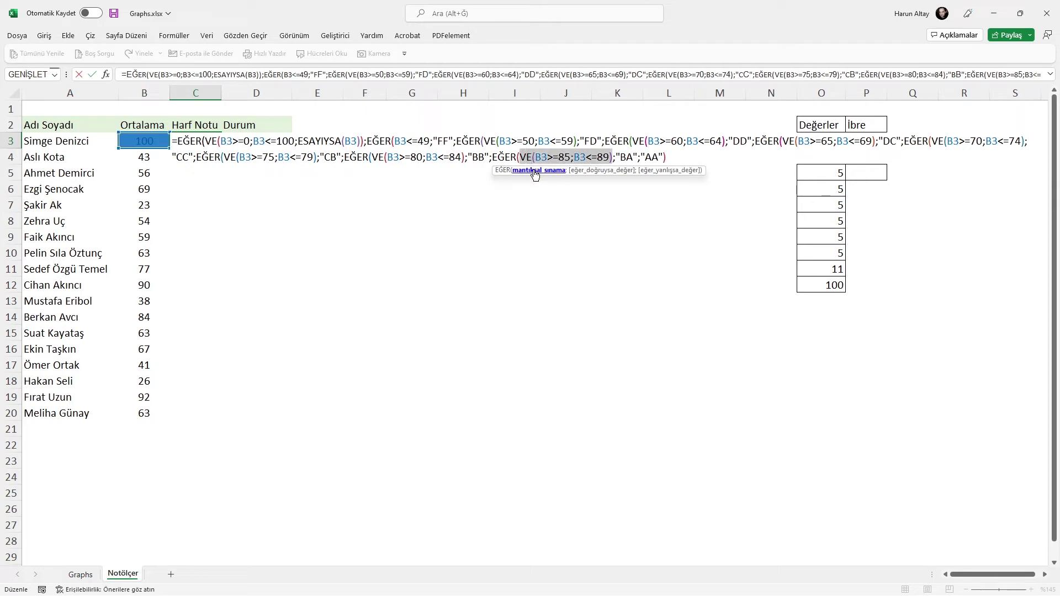
{"action": "left_click", "coordinate": [587, 171]}
{"action": "left_click", "coordinate": [669, 170]}
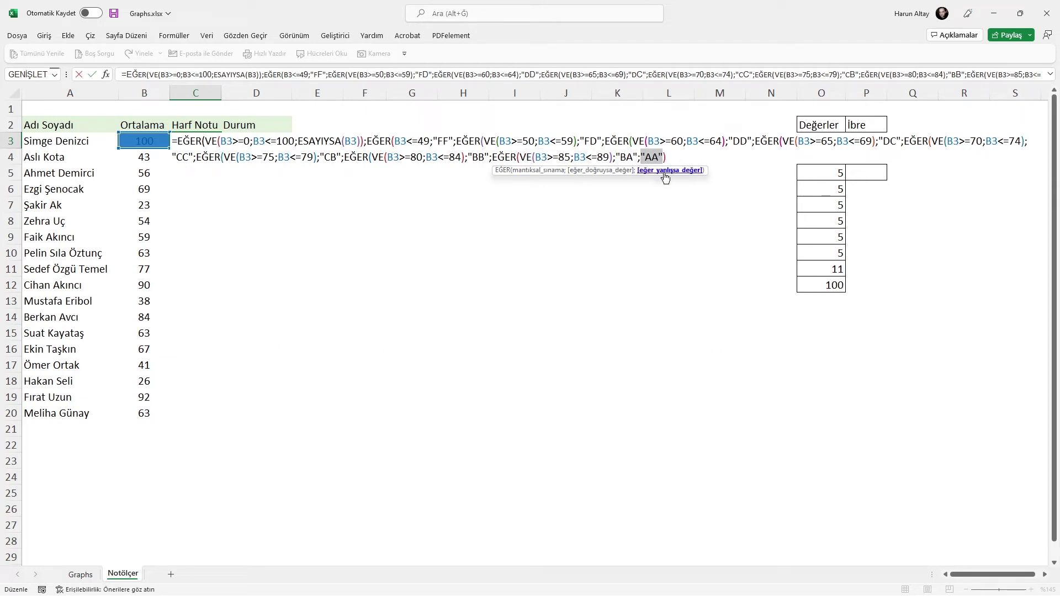
{"action": "left_click", "coordinate": [667, 158]}
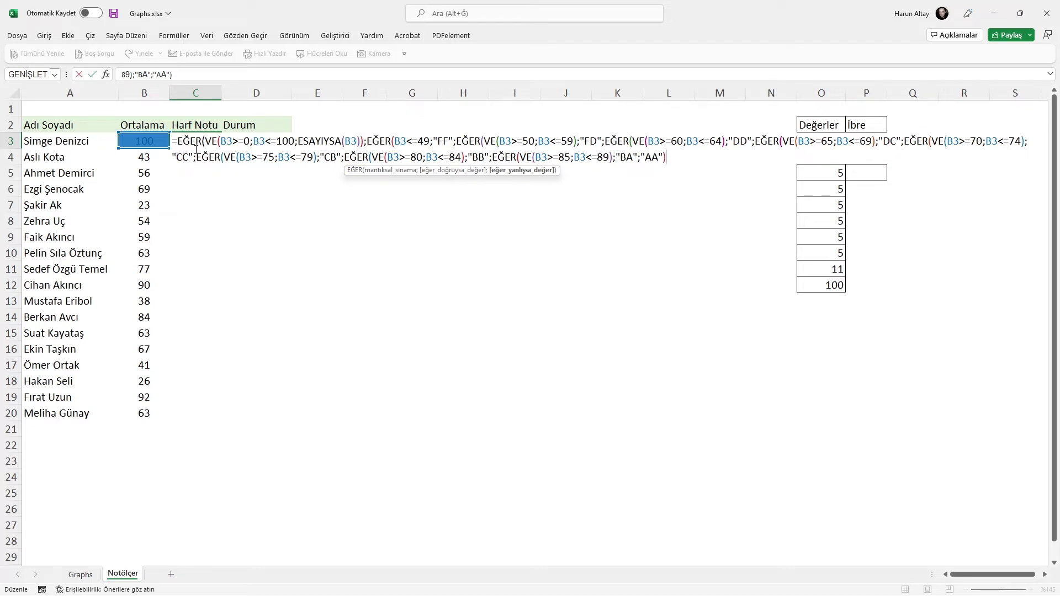
- Close all the formula's parentheses and commit it, so C3 shows AA for 100
{"action": "type", "text": ")"}
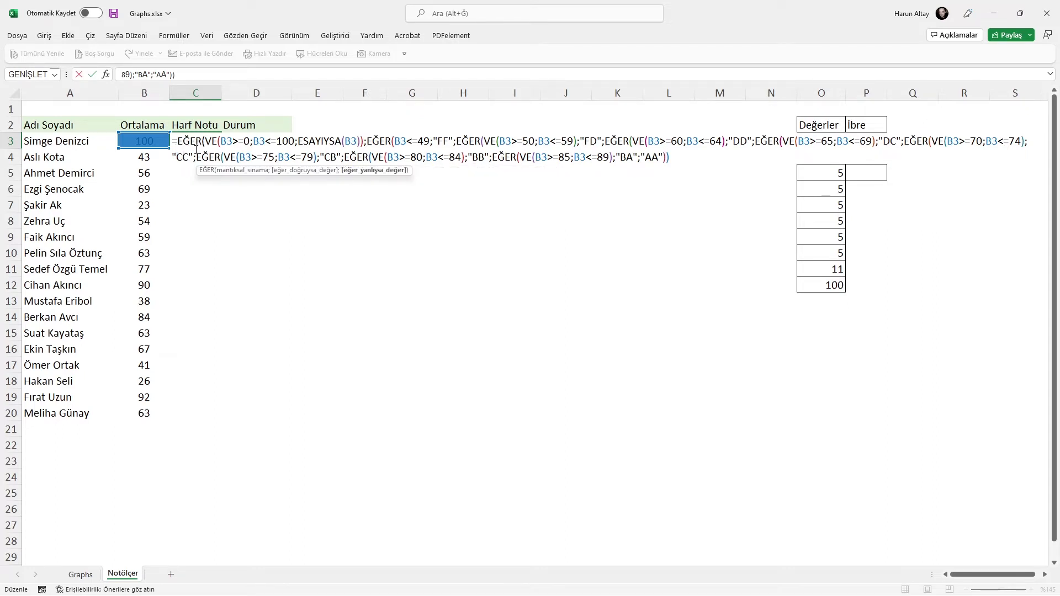
{"action": "type", "text": "))"}
{"action": "type", "text": ")"}
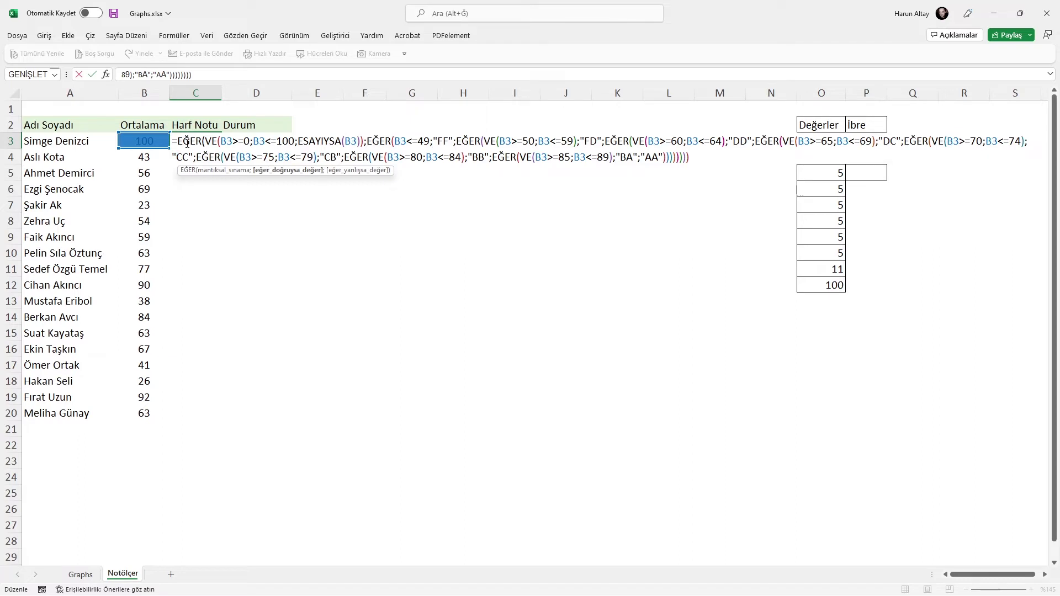
{"action": "type", "text": ")"}
{"action": "key", "text": "Return"}
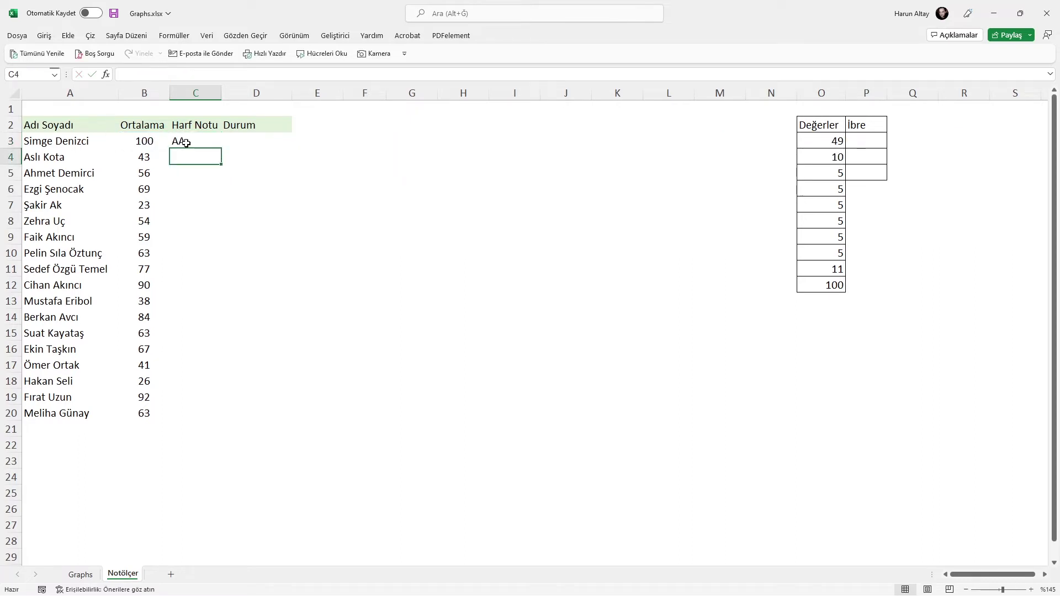
{"action": "left_click", "coordinate": [186, 143]}
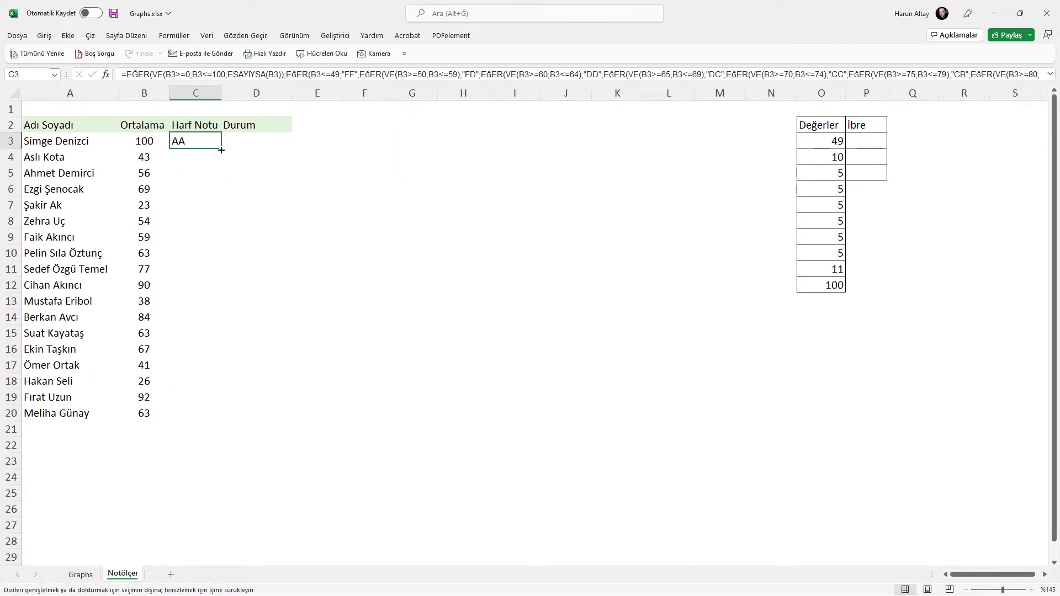
- Fill the grade formula down to row 20, test it by clearing B3, then undo
{"action": "double_click", "coordinate": [221, 149]}
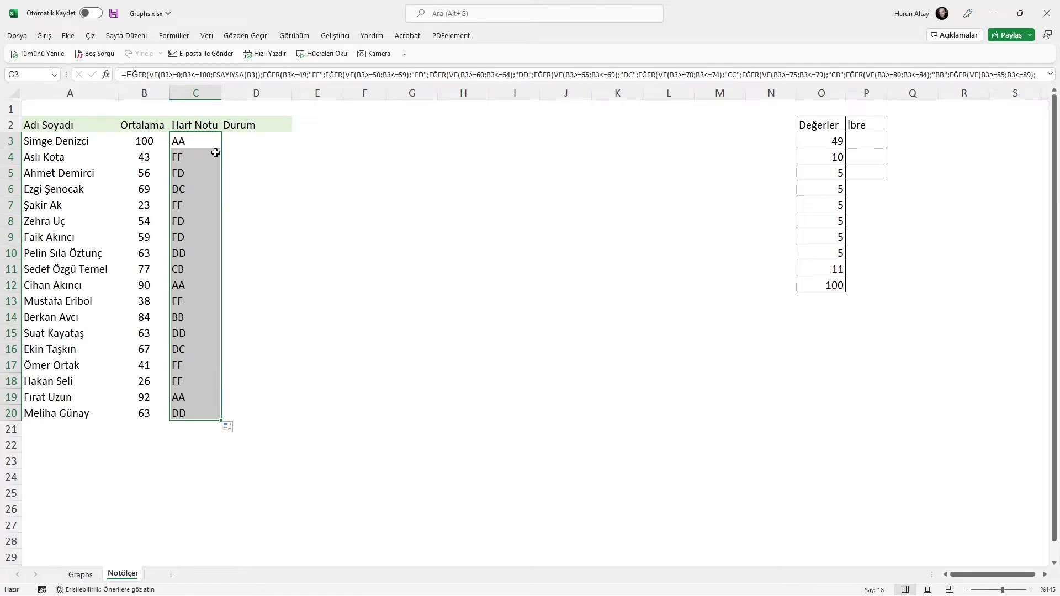
{"action": "key", "text": "Left"}
{"action": "key", "text": "Delete"}
{"action": "left_click", "coordinate": [412, 188]}
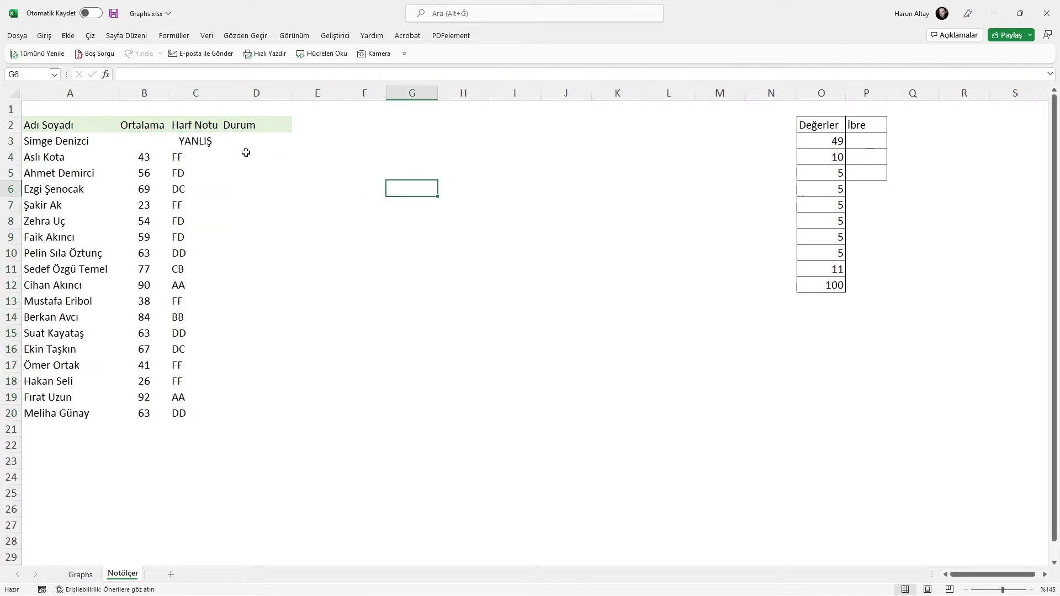
{"action": "left_click", "coordinate": [194, 144]}
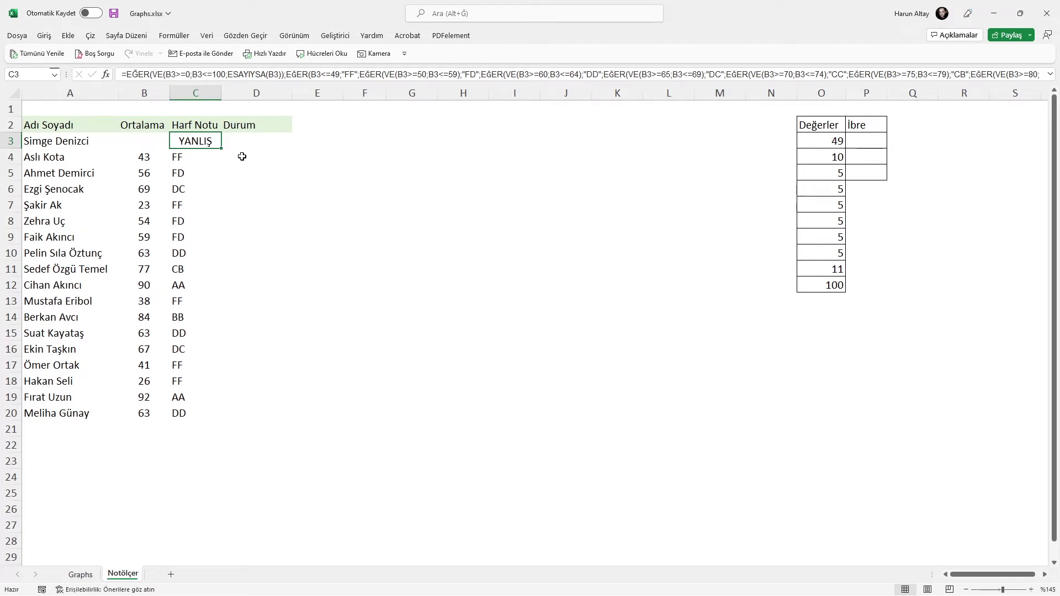
{"action": "key", "text": "ctrl+z"}
- Append ;"DGİR" as the formula's final else value and refill it down to row 20
{"action": "double_click", "coordinate": [196, 142]}
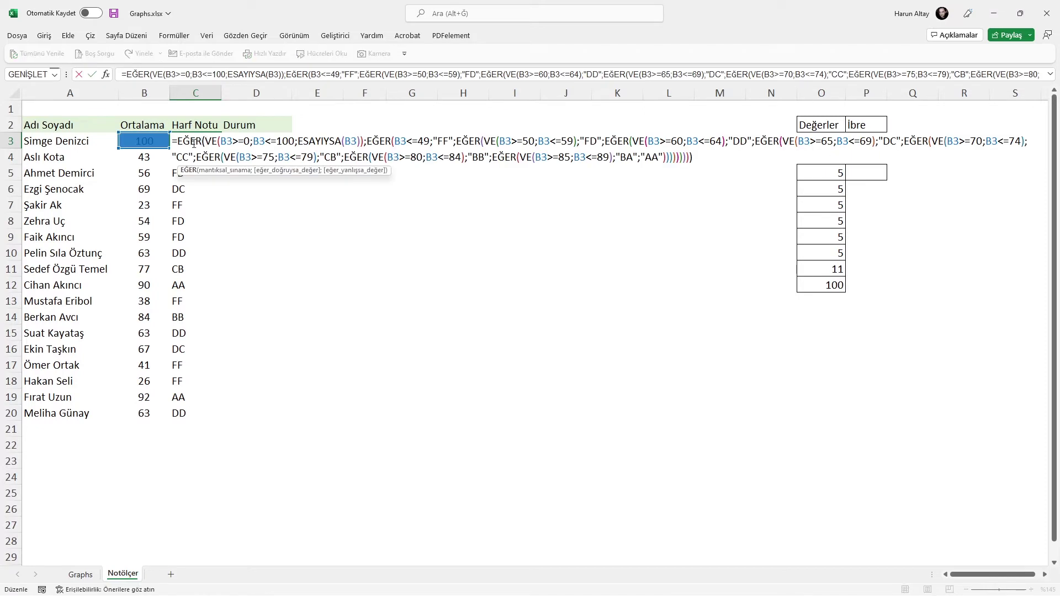
{"action": "double_click", "coordinate": [188, 142]}
{"action": "left_click", "coordinate": [697, 159]}
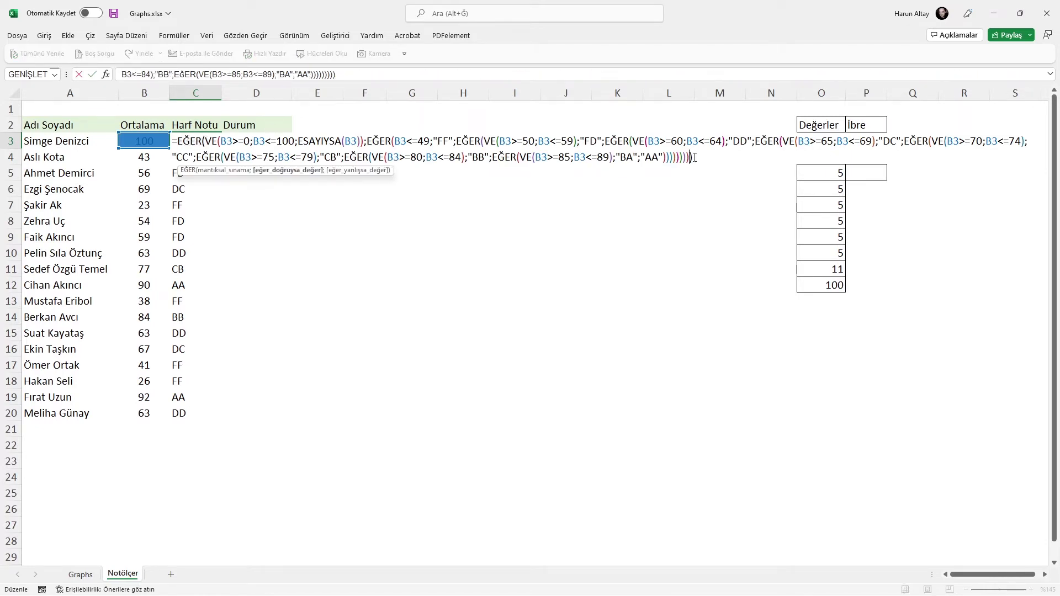
{"action": "type", "text": ";"}
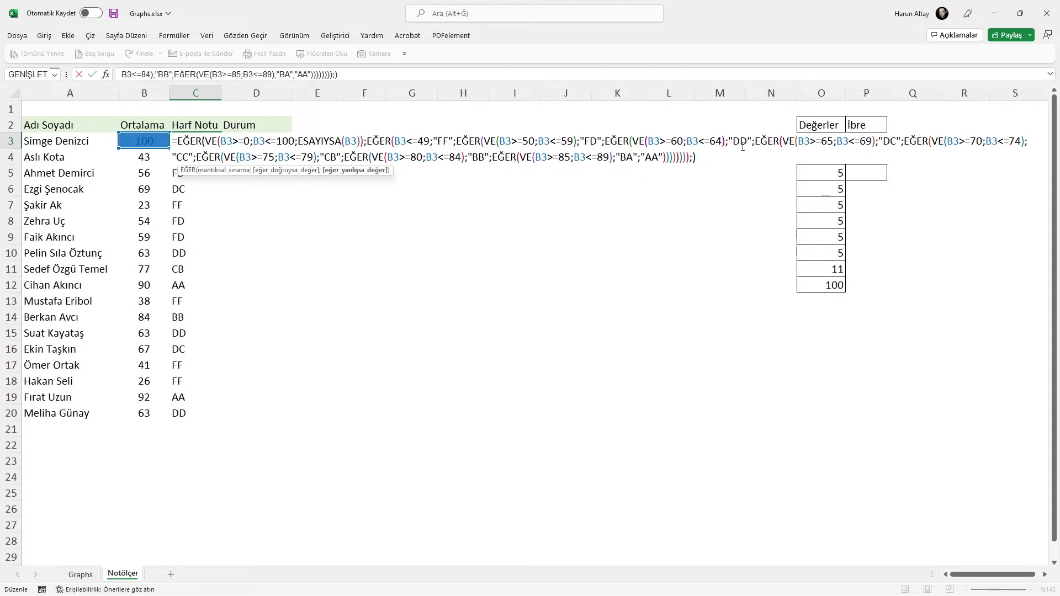
{"action": "type", "text": "\"DGİR\""}
{"action": "key", "text": "Return"}
{"action": "left_click", "coordinate": [209, 142]}
{"action": "double_click", "coordinate": [222, 150]}
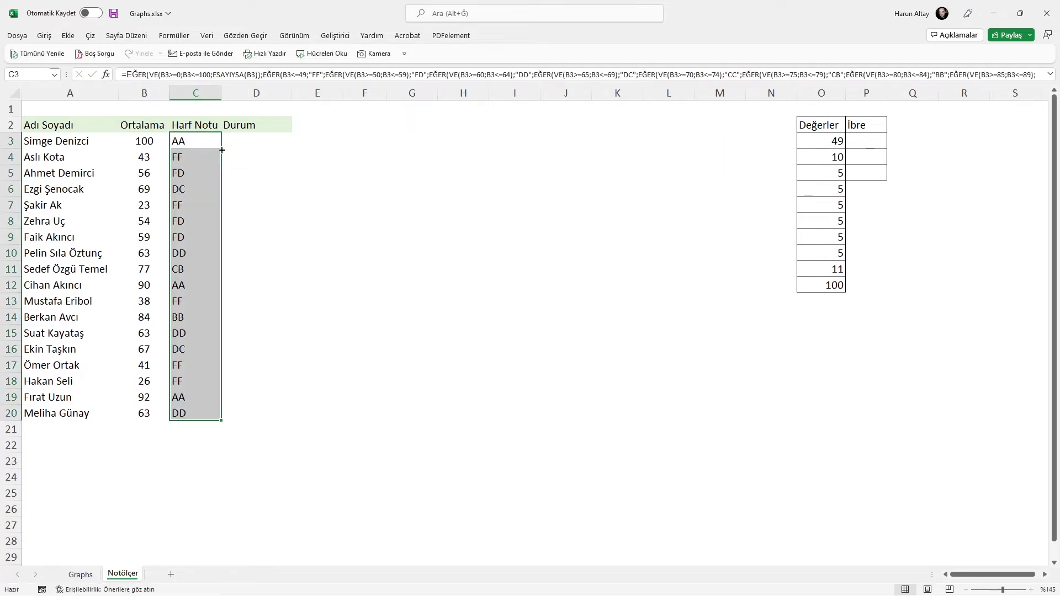
- Clear B3's average to confirm C3 now shows DGİR
{"action": "key", "text": "Left"}
{"action": "key", "text": "Delete"}
{"action": "left_click", "coordinate": [338, 172]}
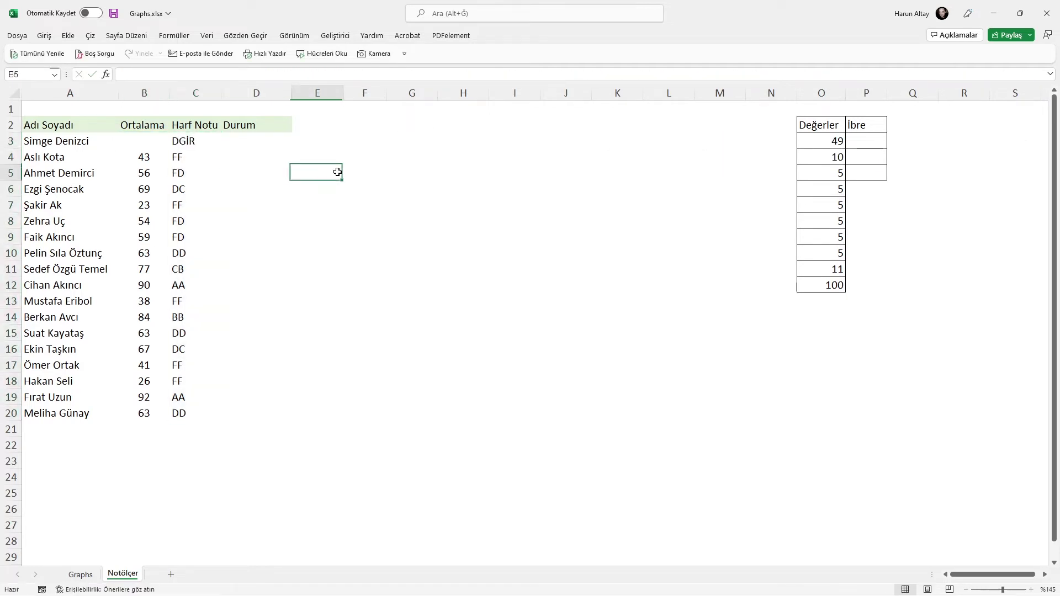
{"action": "left_click", "coordinate": [190, 140]}
- Restore B3's average to 100, confirm C3 shows AA again, and review the filled grades
{"action": "left_click", "coordinate": [144, 145]}
{"action": "type", "text": "-"}
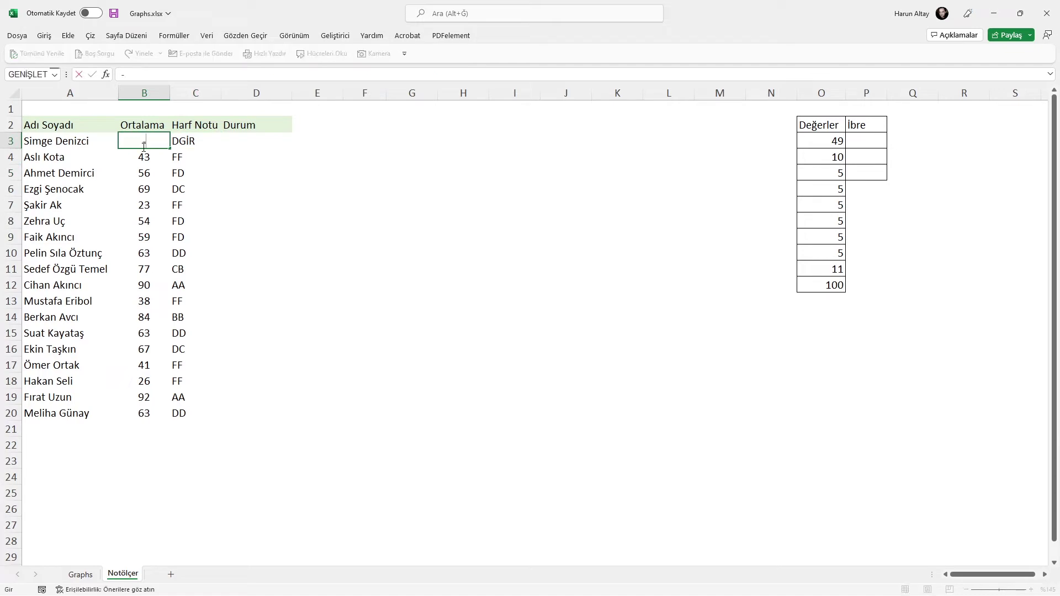
{"action": "left_click", "coordinate": [272, 191]}
{"action": "key", "text": "BackSpace"}
{"action": "key", "text": "BackSpace"}
{"action": "key", "text": "BackSpace"}
{"action": "type", "text": "1"}
{"action": "key", "text": "Escape"}
{"action": "left_click", "coordinate": [309, 235]}
{"action": "left_click", "coordinate": [156, 141]}
{"action": "type", "text": "100"}
{"action": "left_click", "coordinate": [381, 218]}
{"action": "left_click", "coordinate": [211, 145]}
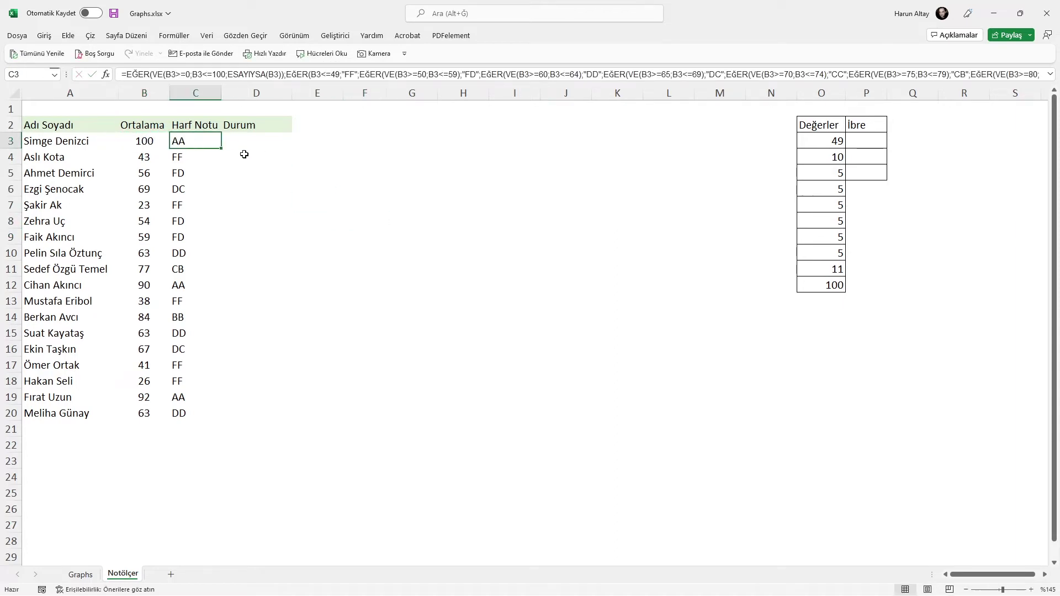
{"action": "left_click_drag", "start_coordinate": [165, 158], "coordinate": [178, 413]}
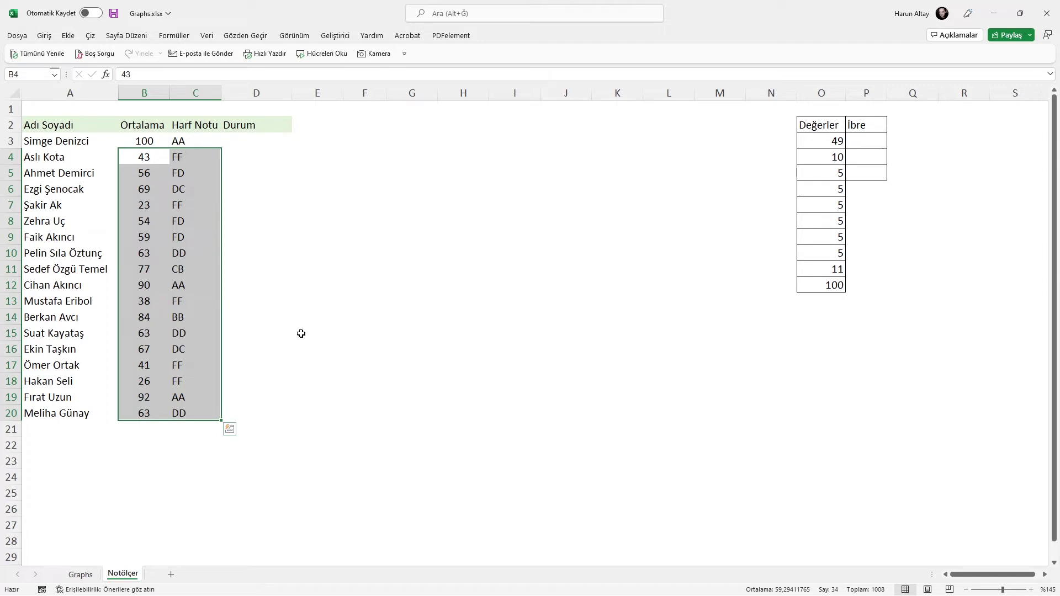
{"action": "left_click", "coordinate": [256, 140]}
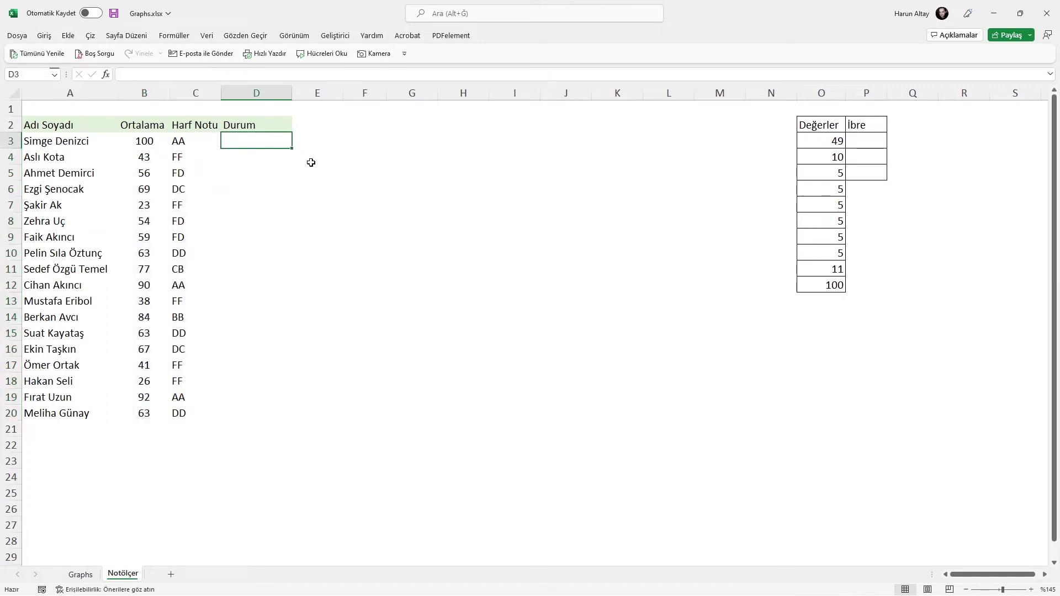
- Enter =EĞER(YADA(C3="FF";C3="DF");"Kaldı";EĞER(C3="DD";"Koşullu";"Geçti")) in D3 and fill to row 20
{"action": "type", "text": "=eğe"}
{"action": "key", "text": "Tab"}
{"action": "type", "text": "ya"}
{"action": "key", "text": "Tab"}
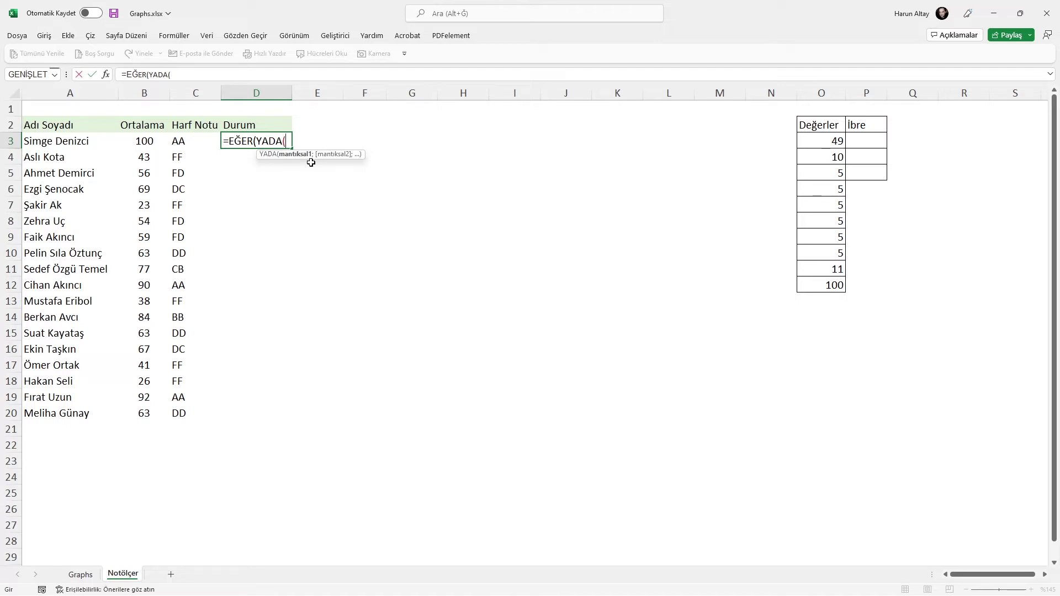
{"action": "type", "text": "C3=\"FF"}
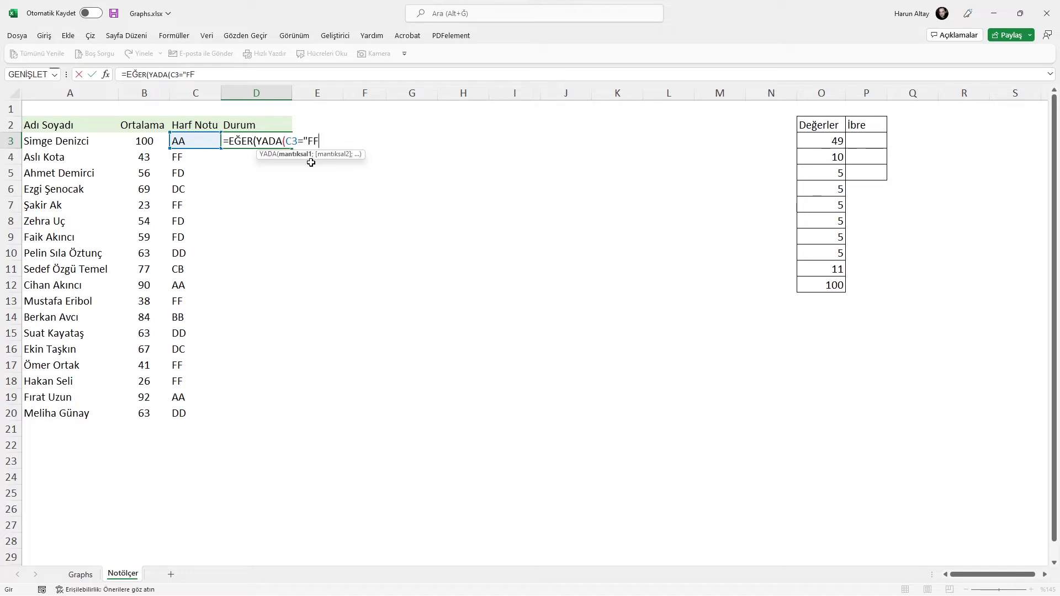
{"action": "type", "text": "\";C3=\"DF\")"}
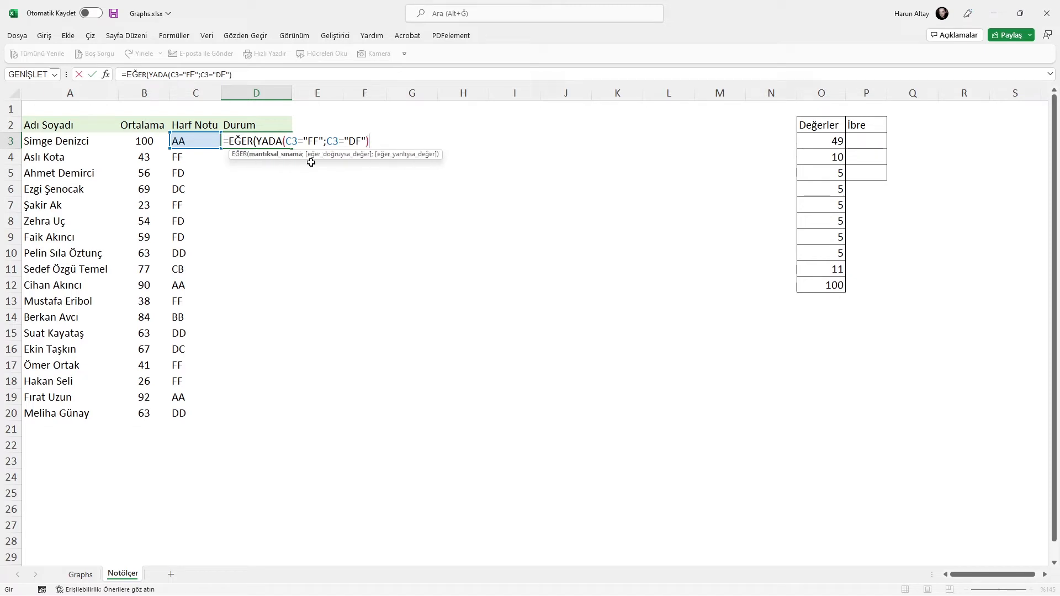
{"action": "type", "text": ";\"Kaldı\";EĞER("}
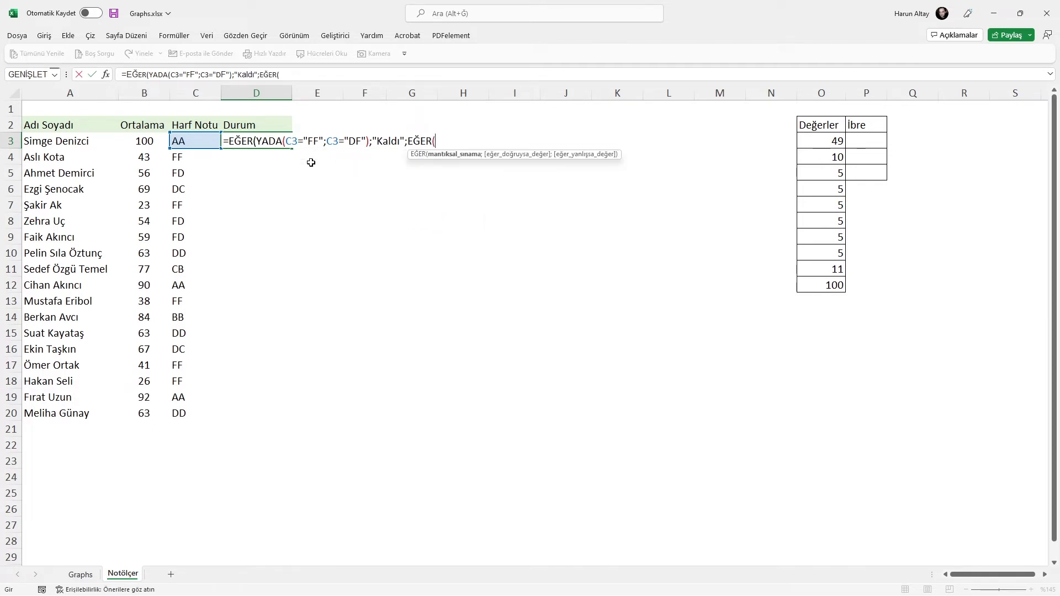
{"action": "type", "text": "C3=\"DD\";\"Koşullu\");"}
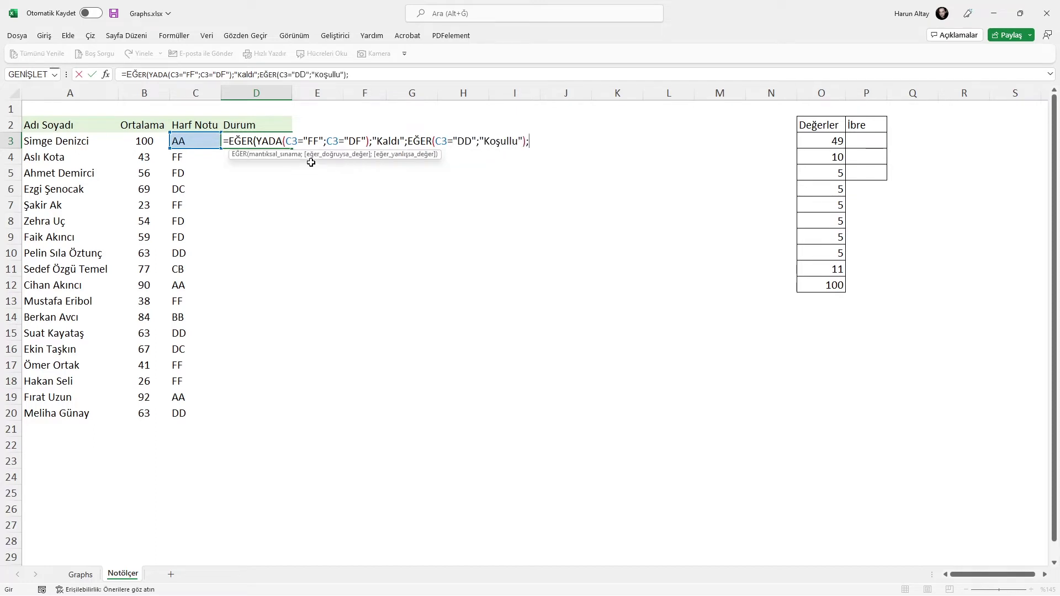
{"action": "key", "text": "BackSpace"}
{"action": "key", "text": "BackSpace"}
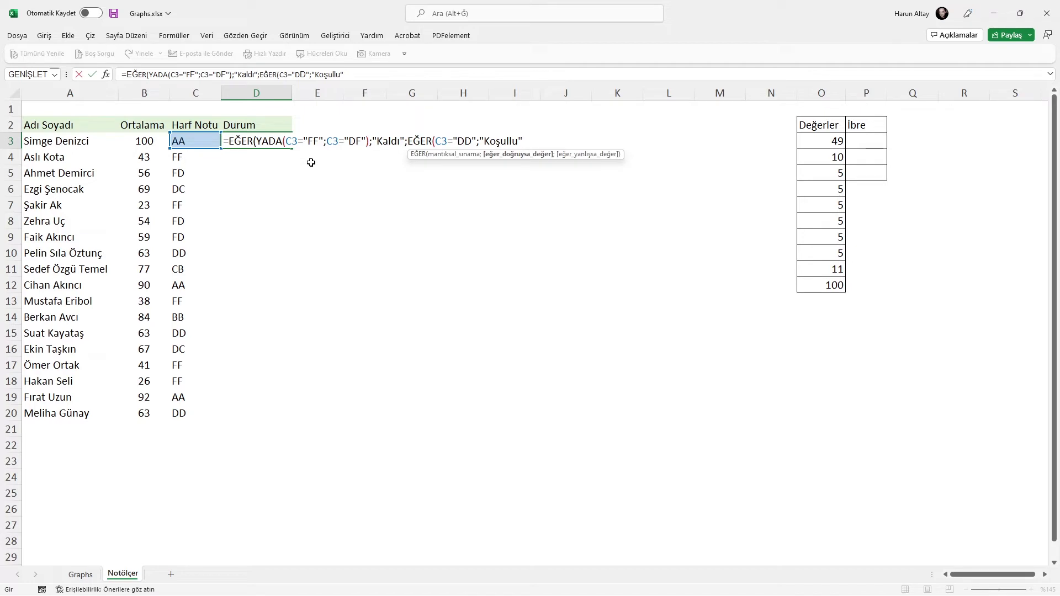
{"action": "type", "text": ";"}
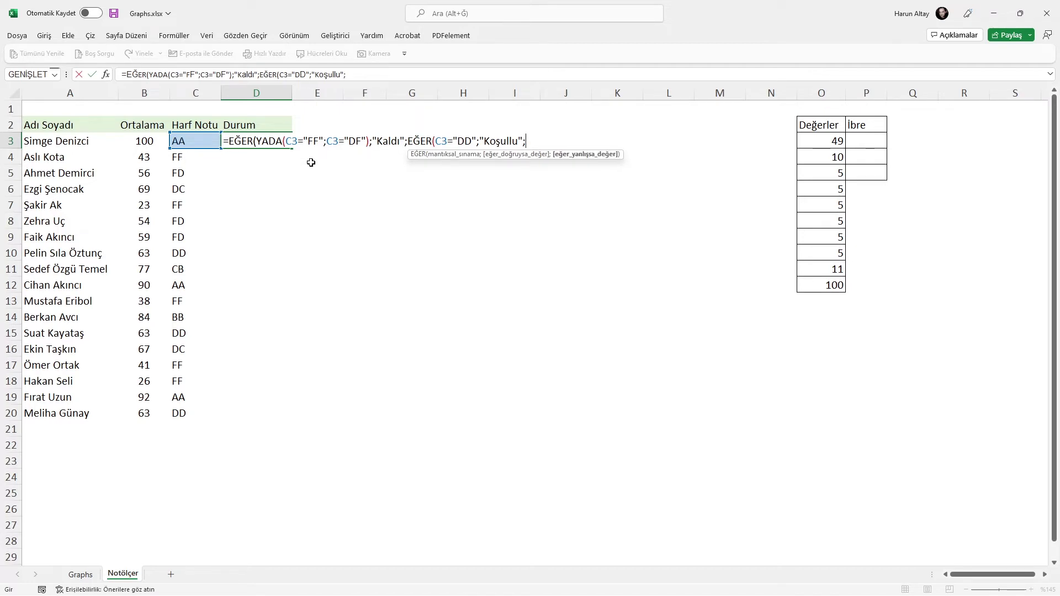
{"action": "type", "text": "\"Ge"}
{"action": "type", "text": "çti\"))"}
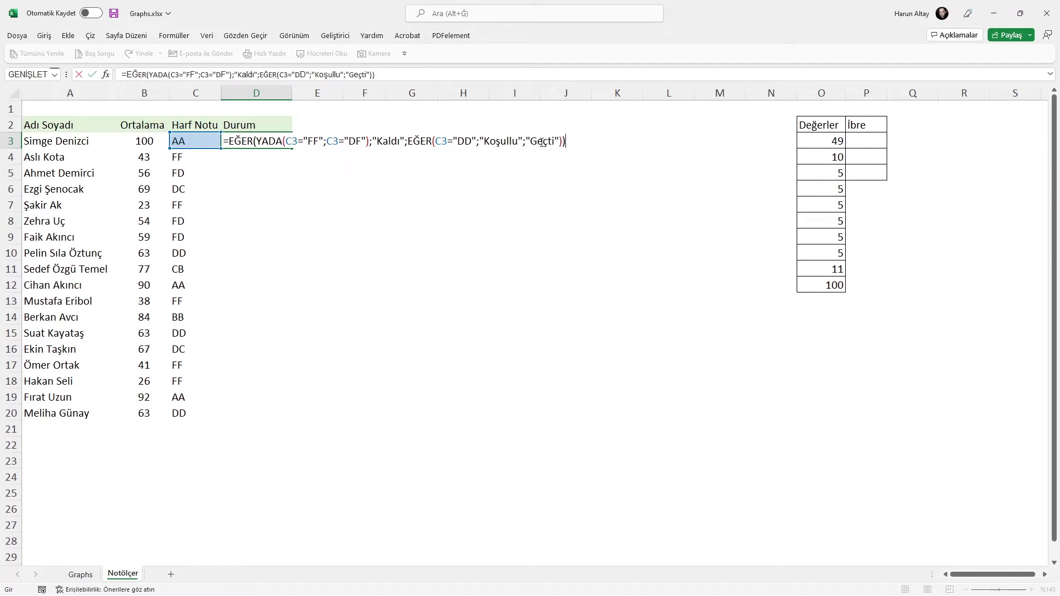
{"action": "key", "text": "Return"}
{"action": "left_click", "coordinate": [260, 142]}
{"action": "double_click", "coordinate": [292, 148]}
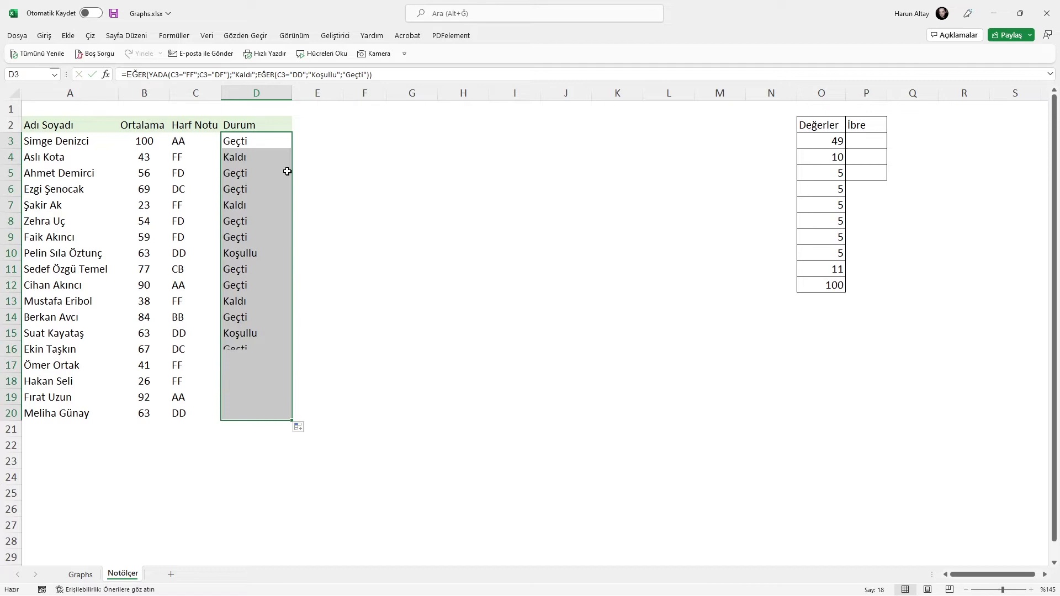
- Replace "DF" with "FD" in D3's Durum formula and refill it down to row 20
{"action": "left_click_drag", "start_coordinate": [258, 210], "coordinate": [258, 256]}
{"action": "left_click", "coordinate": [258, 210]}
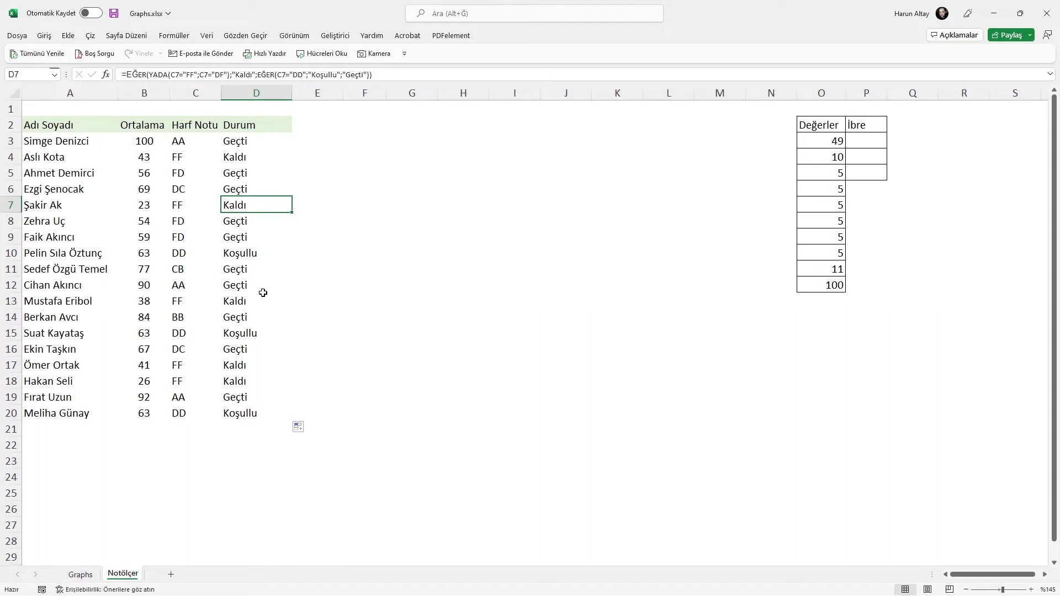
{"action": "left_click", "coordinate": [239, 144]}
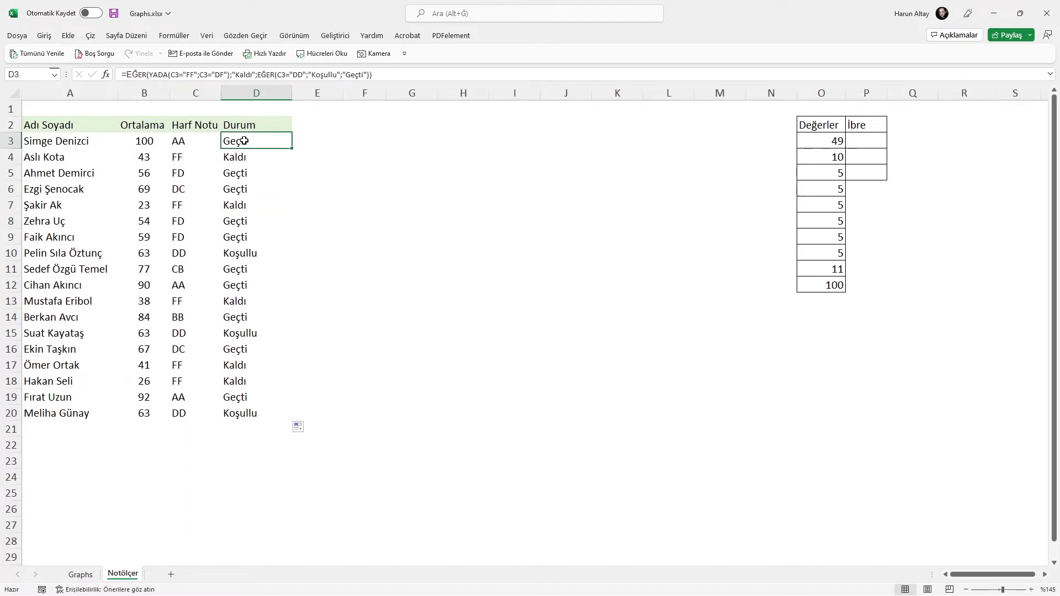
{"action": "double_click", "coordinate": [239, 144]}
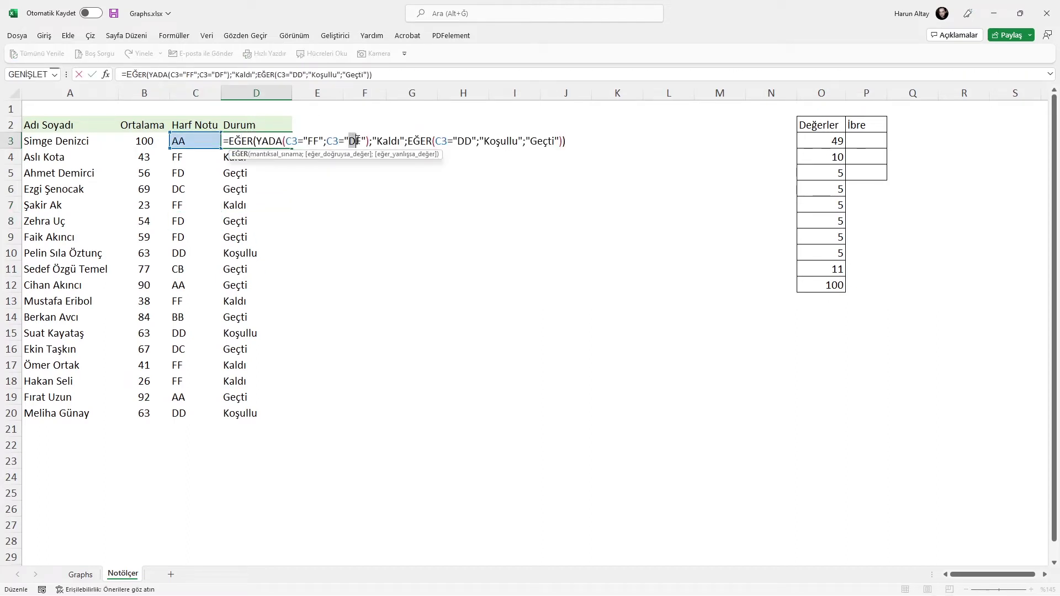
{"action": "left_click_drag", "start_coordinate": [349, 141], "coordinate": [363, 143]}
{"action": "type", "text": "FD"}
{"action": "key", "text": "Return"}
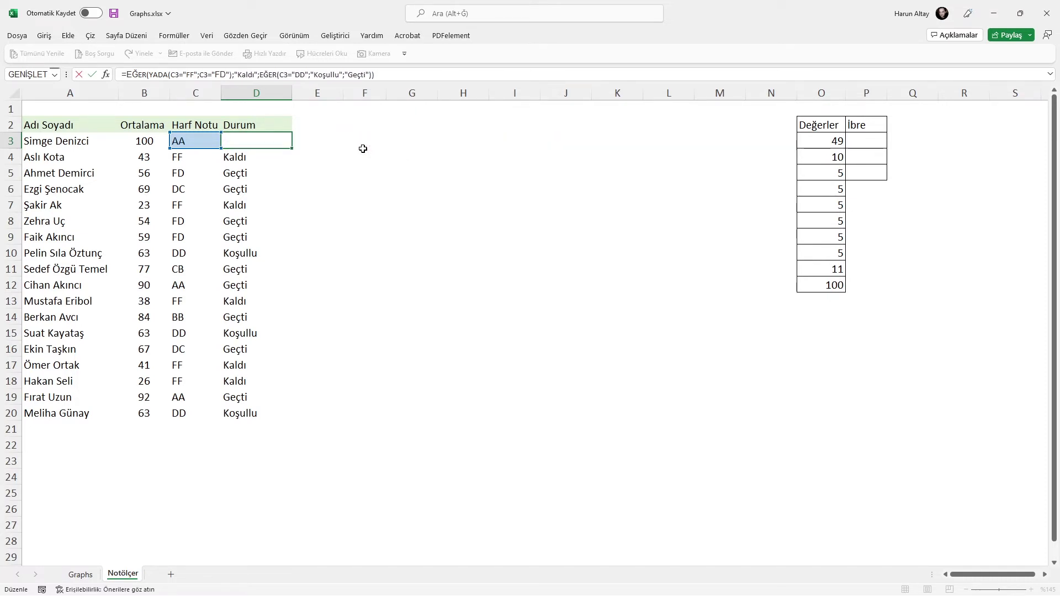
{"action": "left_click", "coordinate": [281, 146]}
{"action": "double_click", "coordinate": [291, 149]}
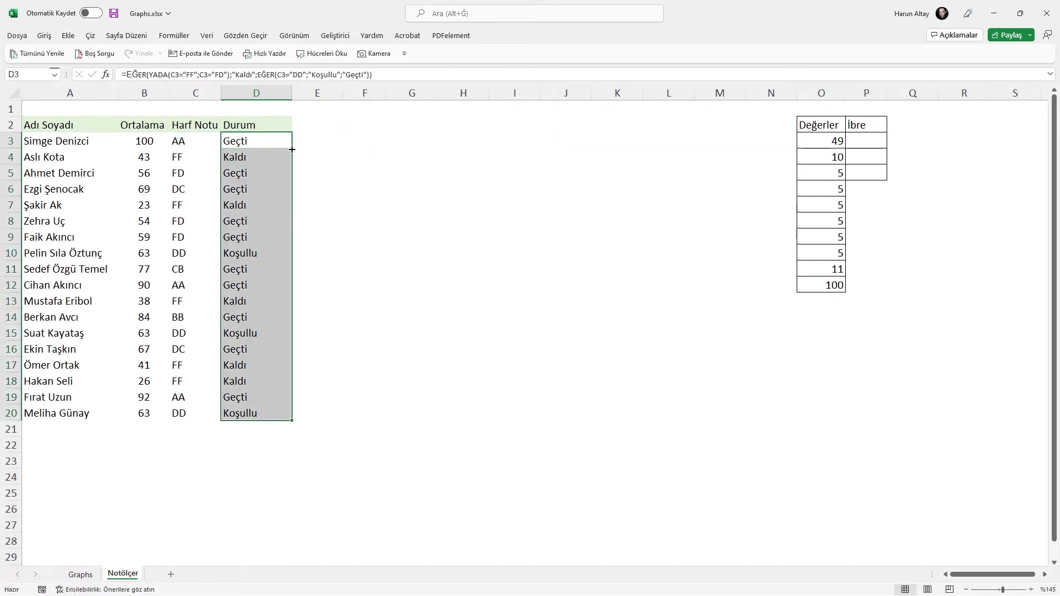
{"action": "left_click", "coordinate": [266, 172]}
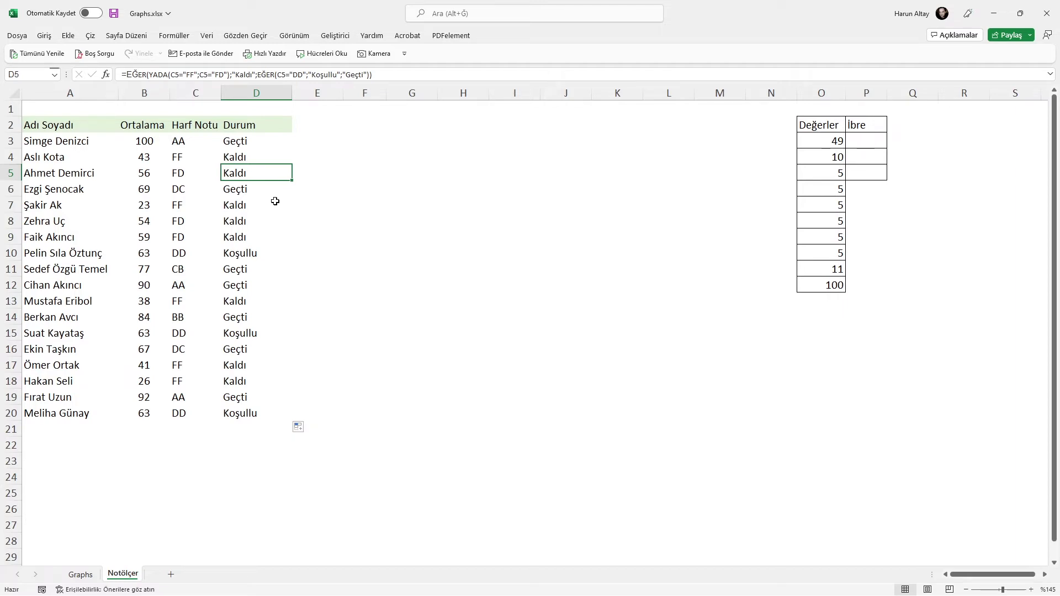
{"action": "left_click", "coordinate": [821, 141]}
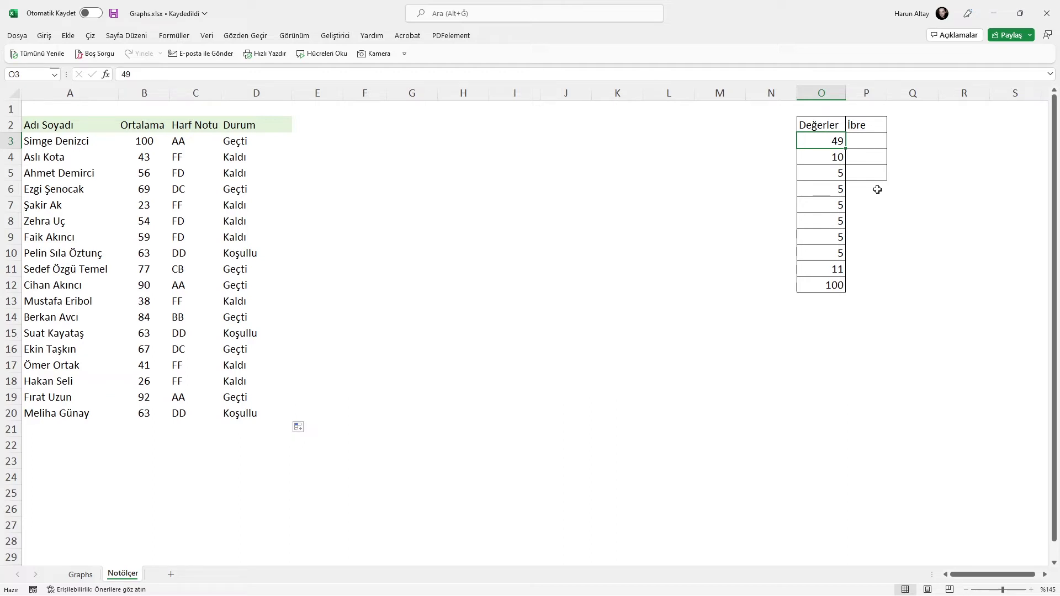
- Check that the Değerler values total 100, then enter 0 in P3 and 1 in P4
{"action": "left_click_drag", "start_coordinate": [833, 141], "coordinate": [833, 271]}
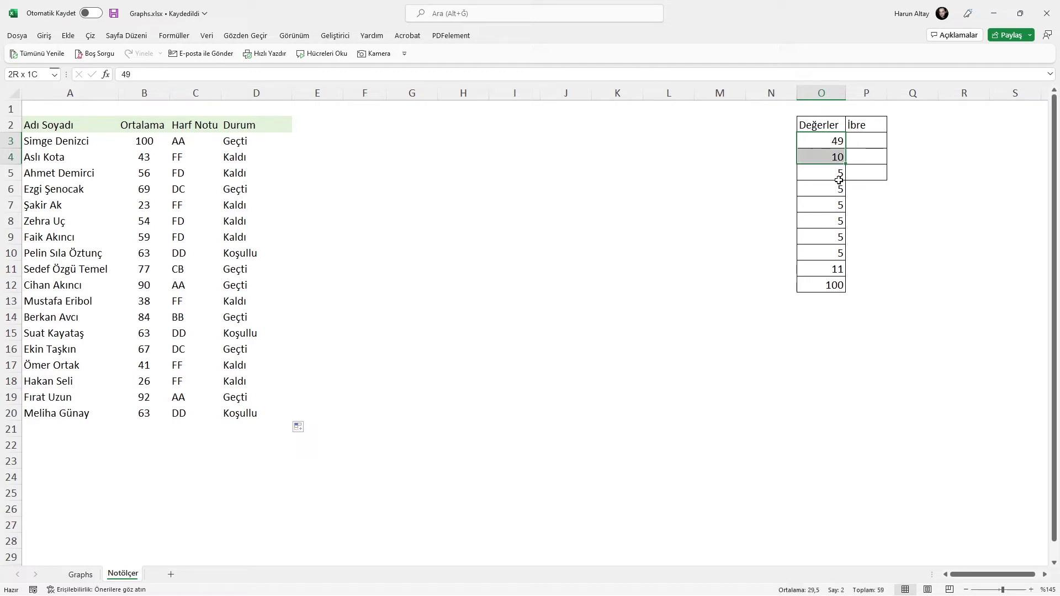
{"action": "left_click", "coordinate": [825, 284]}
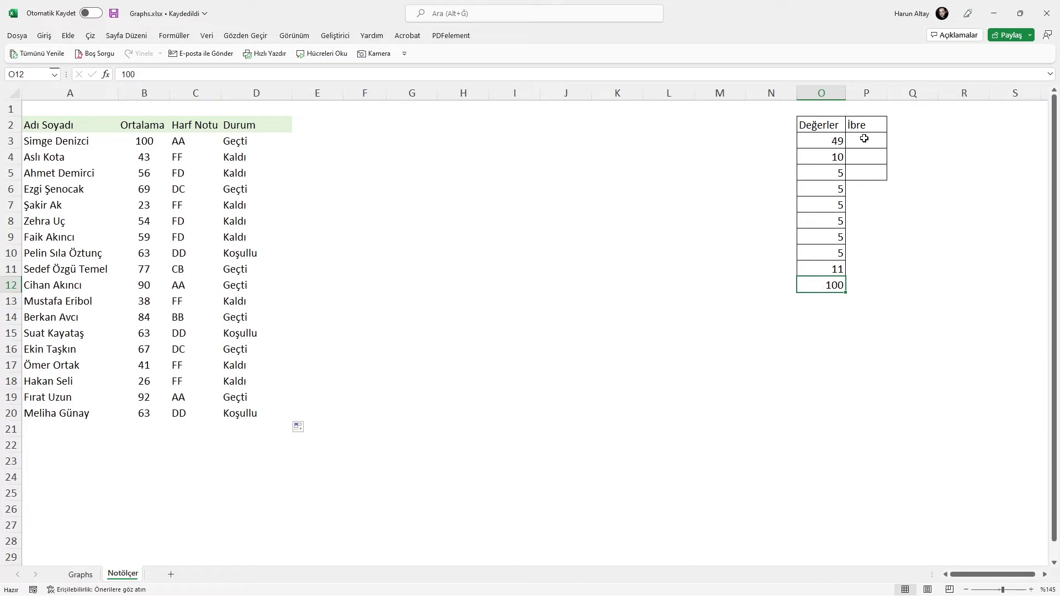
{"action": "left_click", "coordinate": [864, 139]}
{"action": "type", "text": "1"}
{"action": "key", "text": "Return"}
{"action": "type", "text": "1"}
{"action": "left_click", "coordinate": [876, 142]}
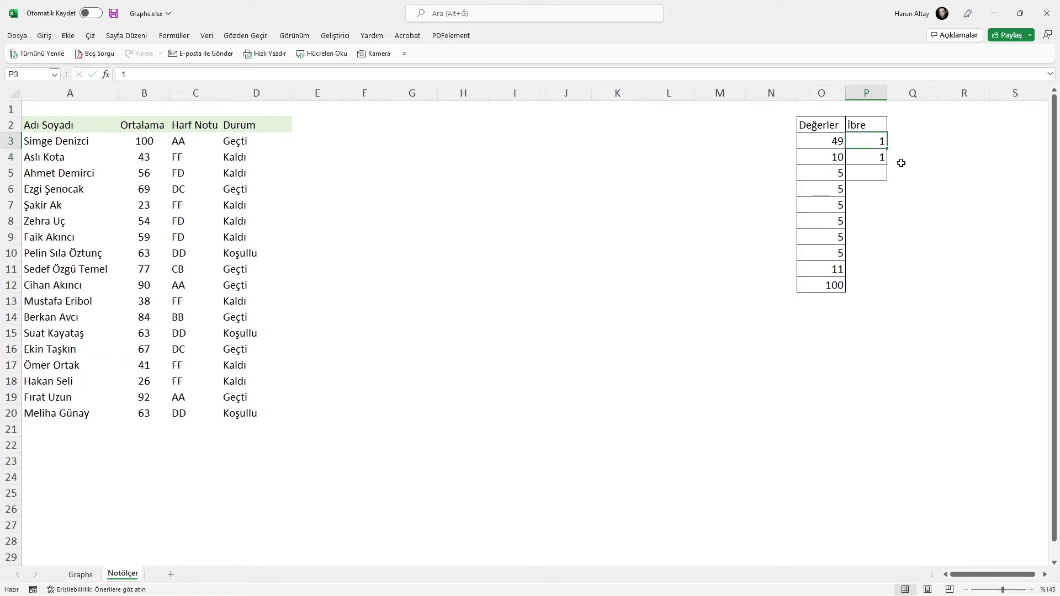
{"action": "type", "text": "0"}
- Enter =200-P3-P4 in P5 to get 199, then check the İbre and Değerler totals
{"action": "left_click", "coordinate": [883, 174]}
{"action": "type", "text": "="}
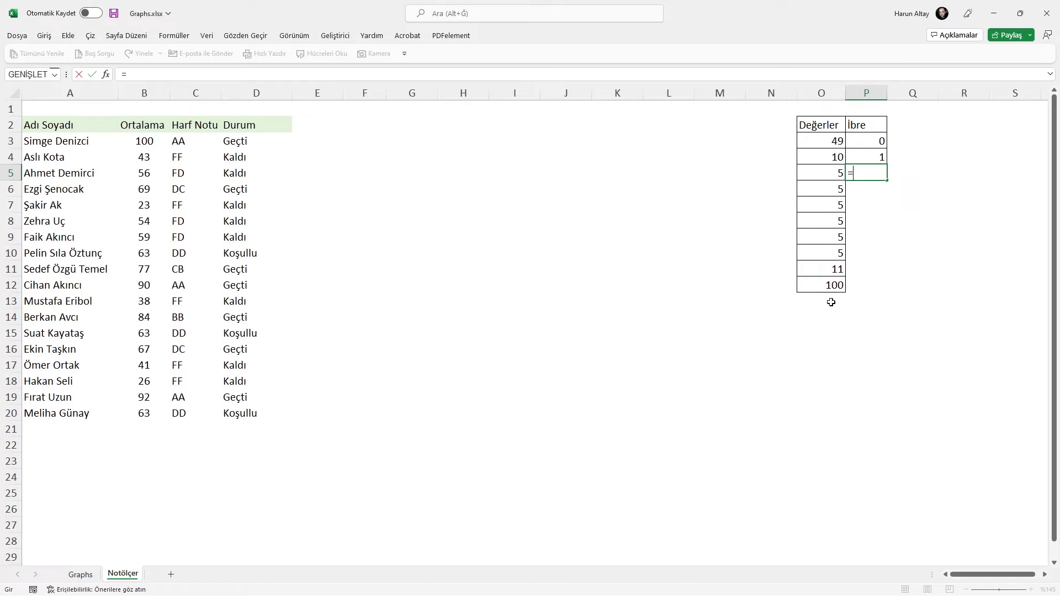
{"action": "type", "text": "200-"}
{"action": "left_click", "coordinate": [870, 142]}
{"action": "type", "text": "-"}
{"action": "left_click", "coordinate": [878, 156]}
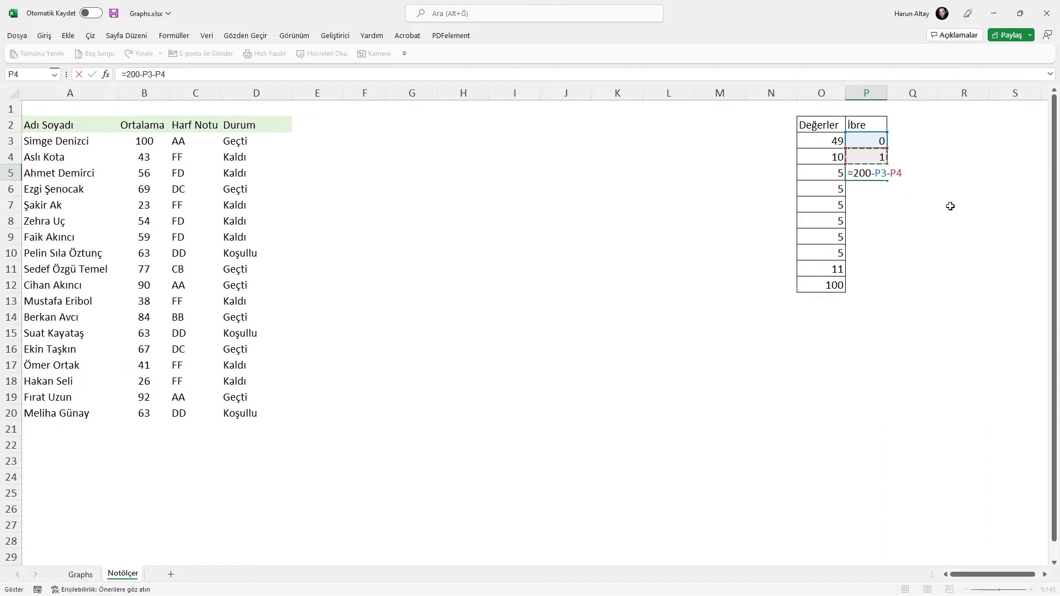
{"action": "key", "text": "Return"}
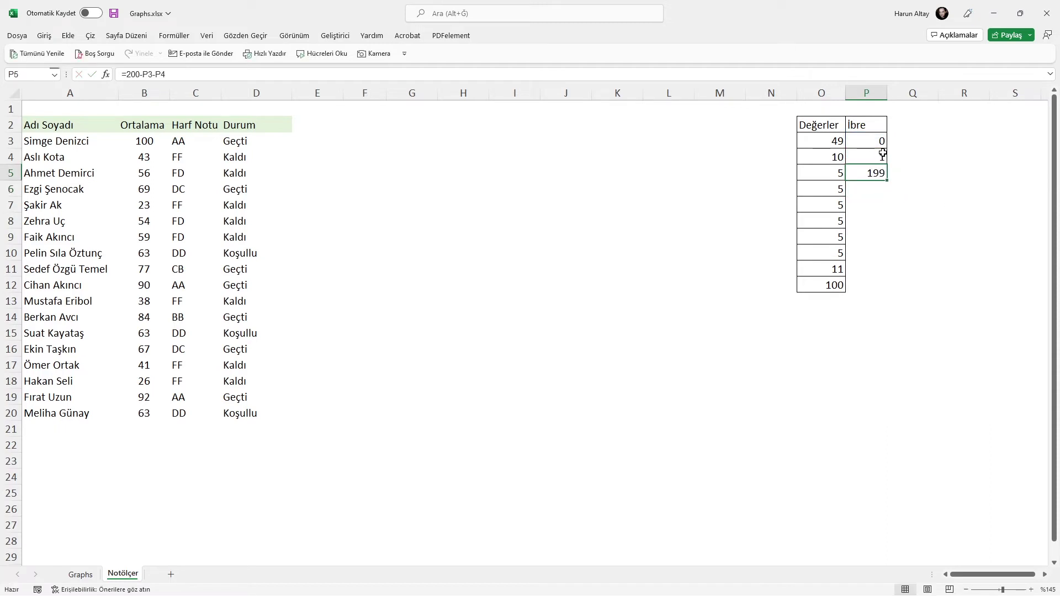
{"action": "left_click_drag", "start_coordinate": [877, 142], "coordinate": [881, 184]}
{"action": "left_click_drag", "start_coordinate": [834, 142], "coordinate": [836, 278]}
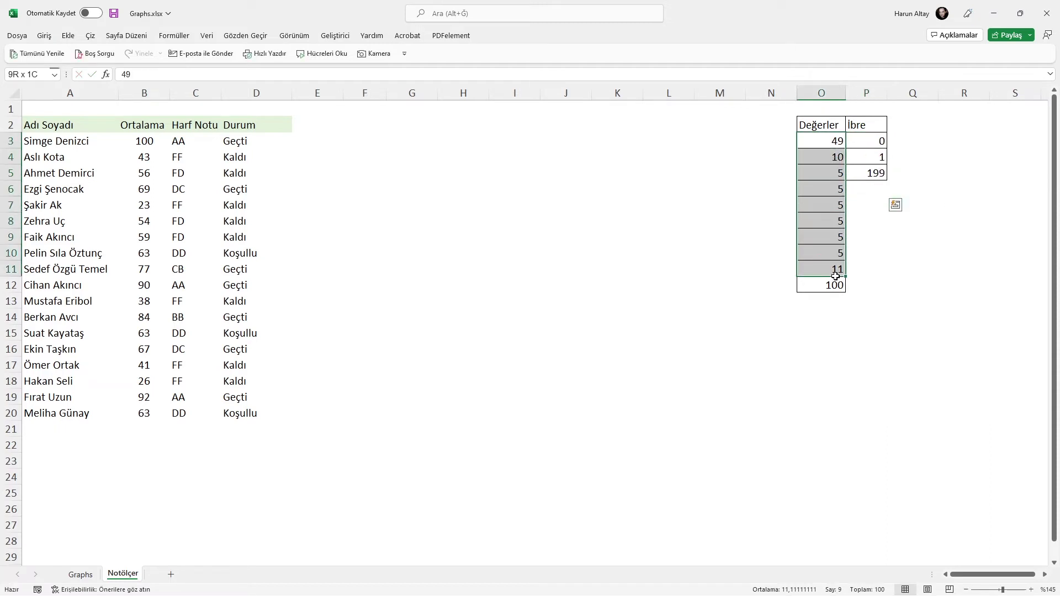
{"action": "left_click", "coordinate": [618, 204]}
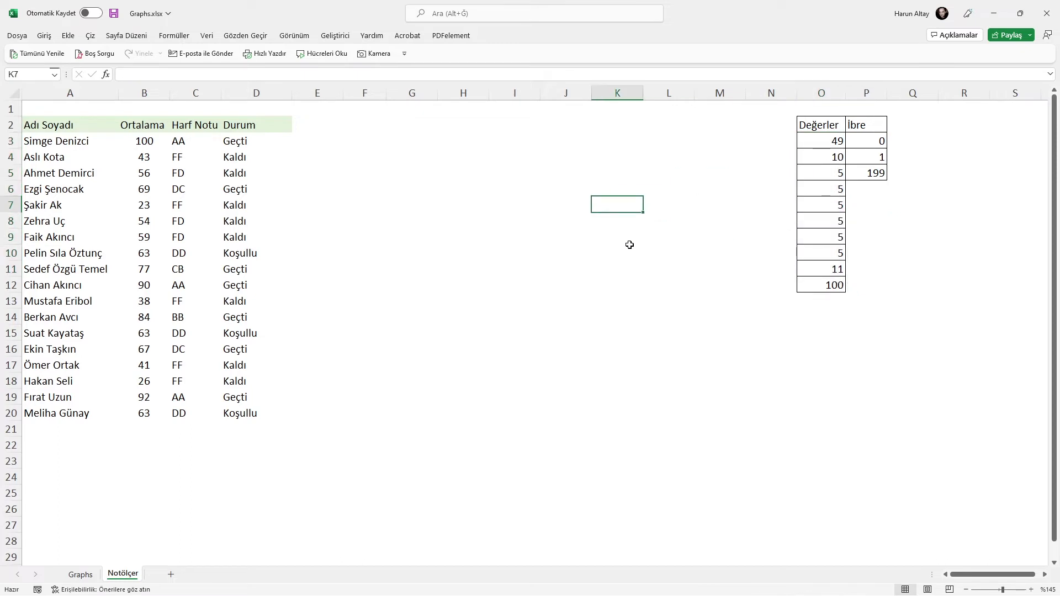
- Insert a doughnut chart of the Değerler values O2:O12, enlarged and placed beside the table
{"action": "left_click_drag", "start_coordinate": [808, 123], "coordinate": [831, 285]}
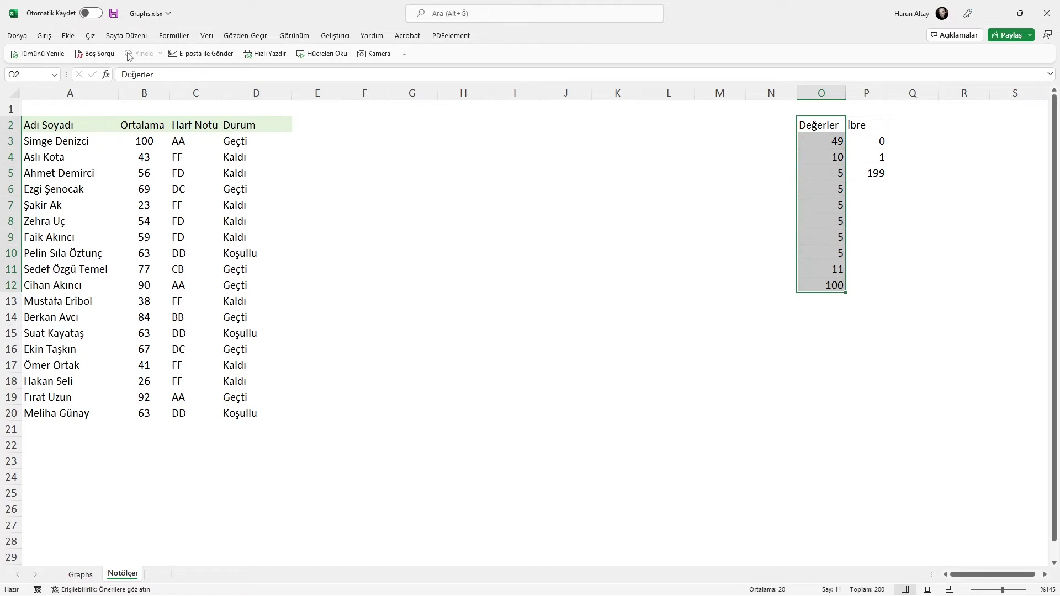
{"action": "left_click", "coordinate": [68, 37]}
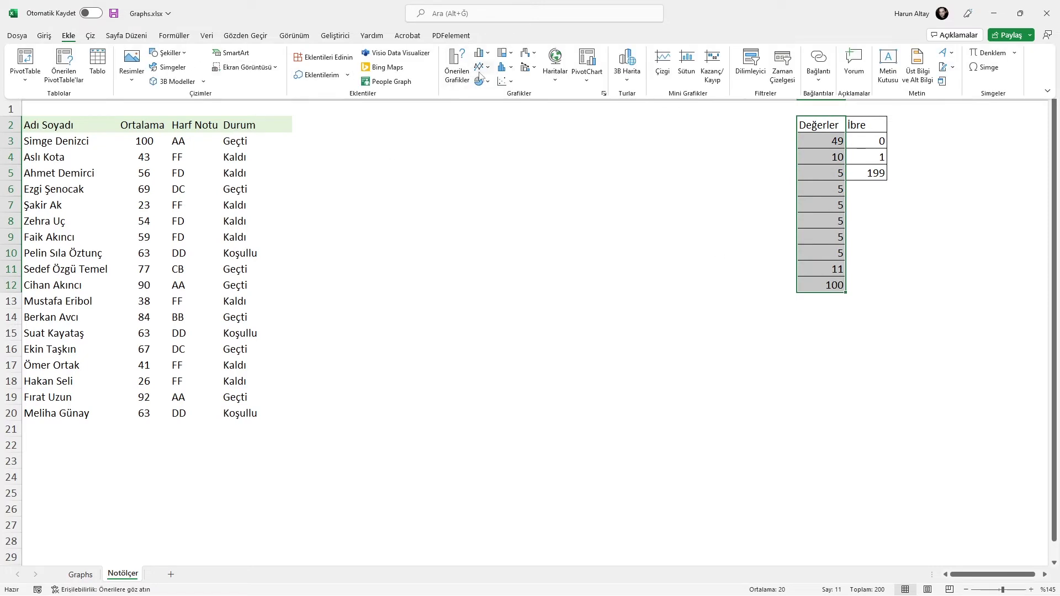
{"action": "left_click", "coordinate": [489, 83]}
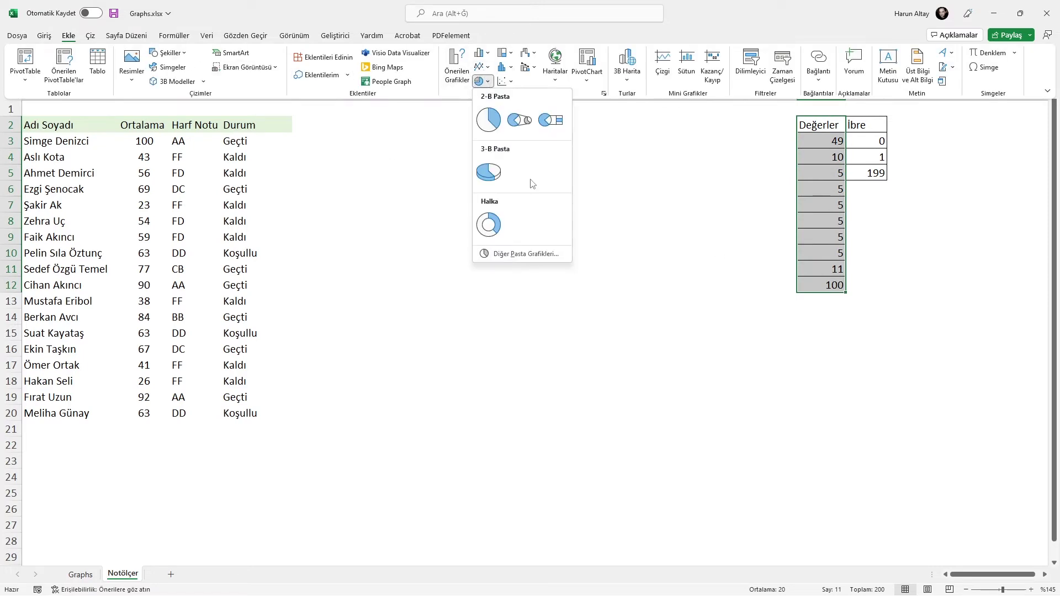
{"action": "left_click", "coordinate": [498, 226]}
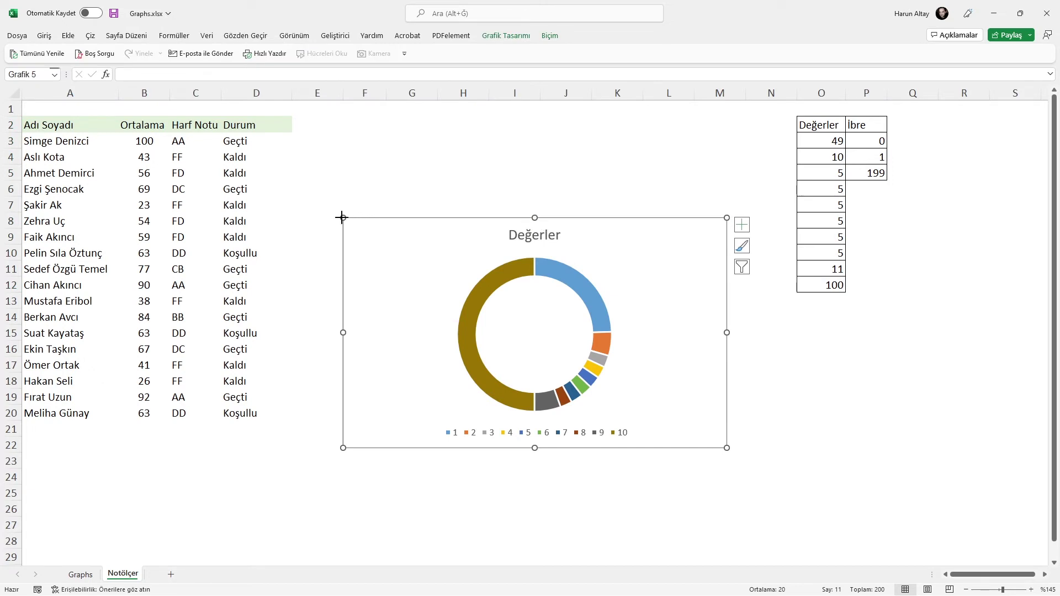
{"action": "left_click_drag", "start_coordinate": [343, 218], "coordinate": [286, 160]}
{"action": "left_click_drag", "start_coordinate": [587, 162], "coordinate": [624, 127]}
- Delete the doughnut chart's legend and its Değerler title
{"action": "left_click", "coordinate": [572, 400]}
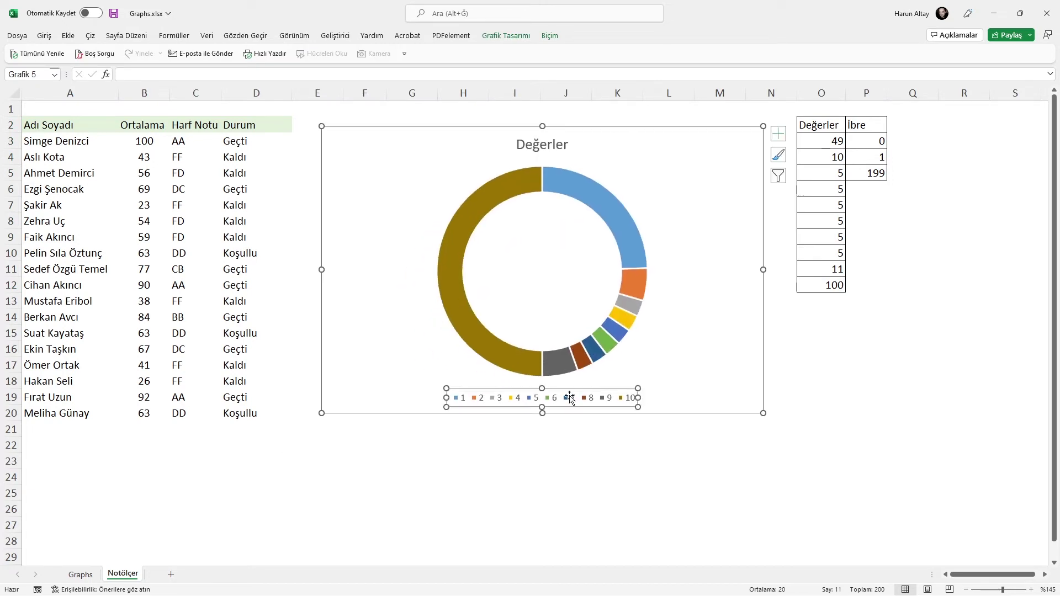
{"action": "key", "text": "Delete"}
{"action": "left_click", "coordinate": [557, 146]}
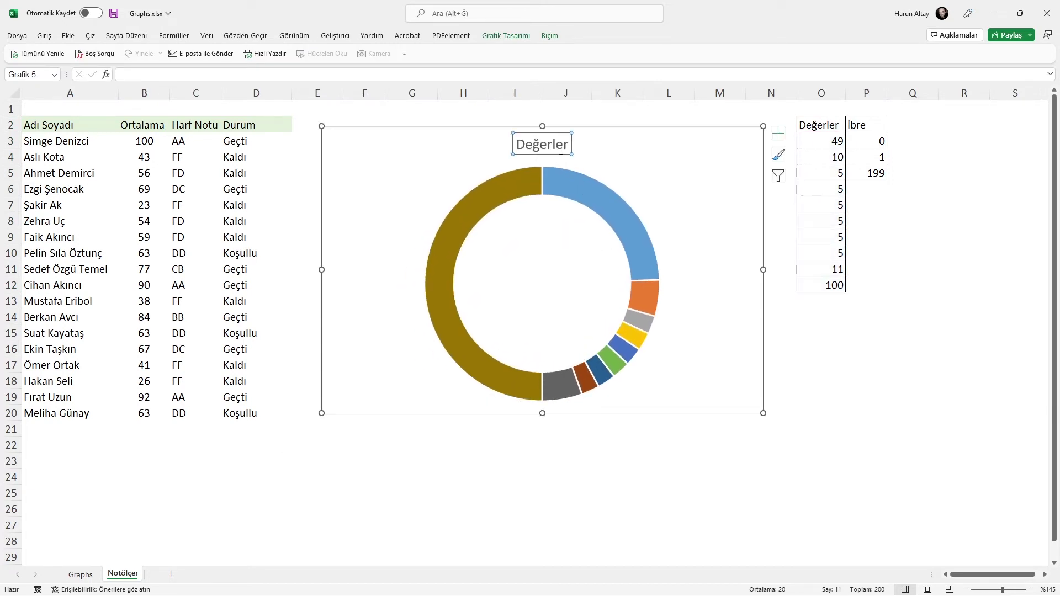
{"action": "left_click", "coordinate": [575, 154]}
{"action": "key", "text": "Delete"}
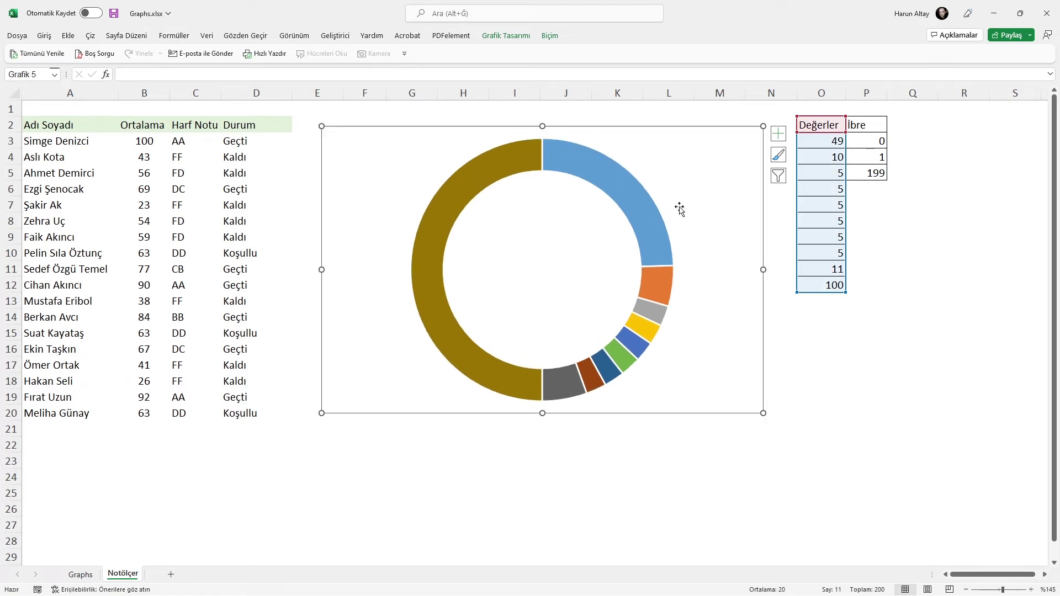
{"action": "left_click", "coordinate": [570, 223]}
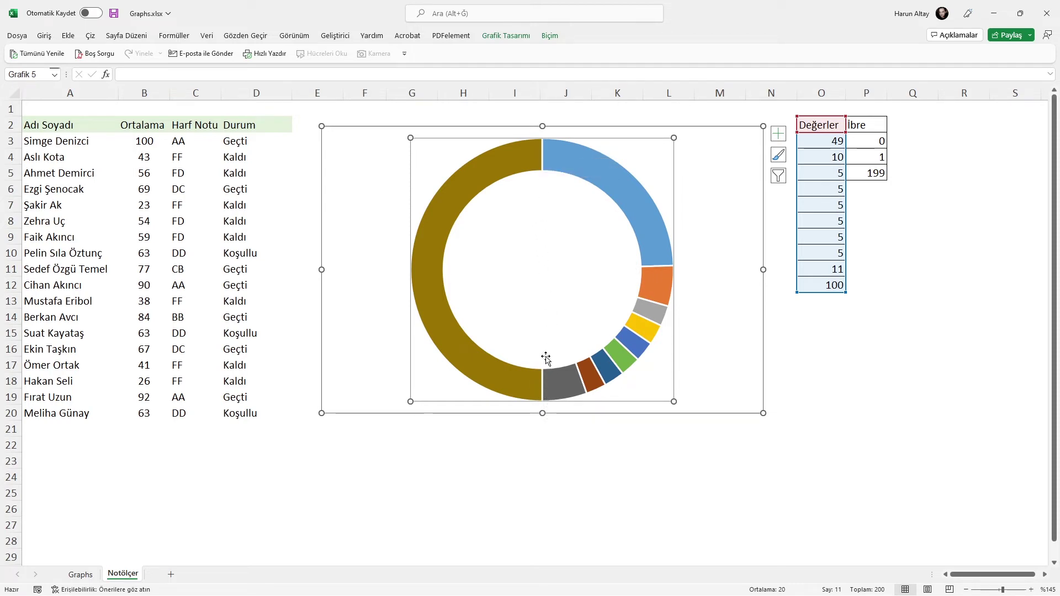
{"action": "mouse_move", "coordinate": [539, 387]}
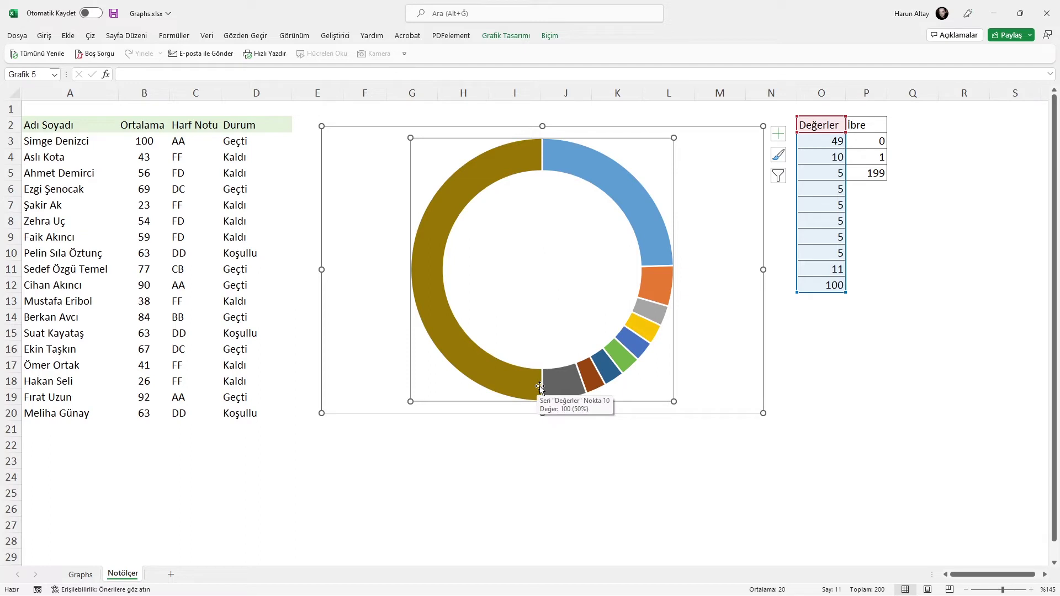
- Set the doughnut series' angle of first slice to 270°
{"action": "right_click", "coordinate": [568, 170]}
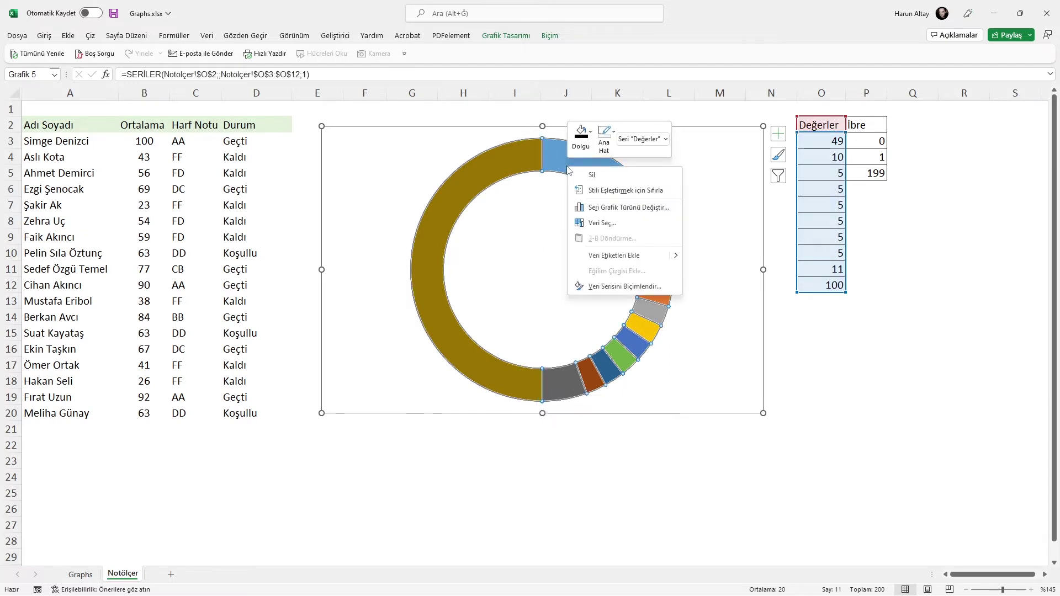
{"action": "left_click", "coordinate": [624, 286]}
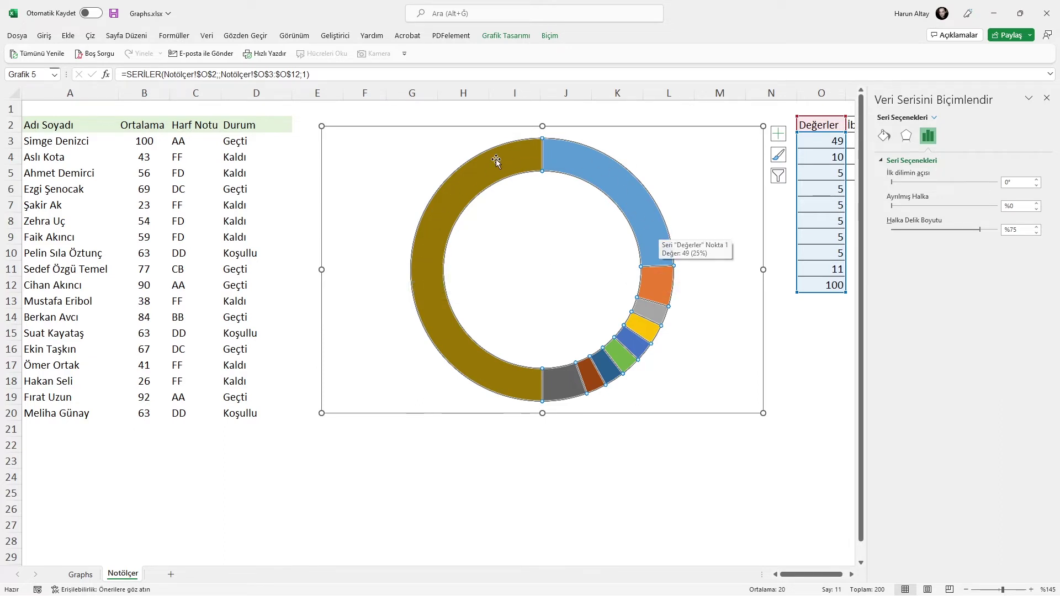
{"action": "left_click_drag", "start_coordinate": [1016, 183], "coordinate": [961, 189]}
{"action": "type", "text": "27"}
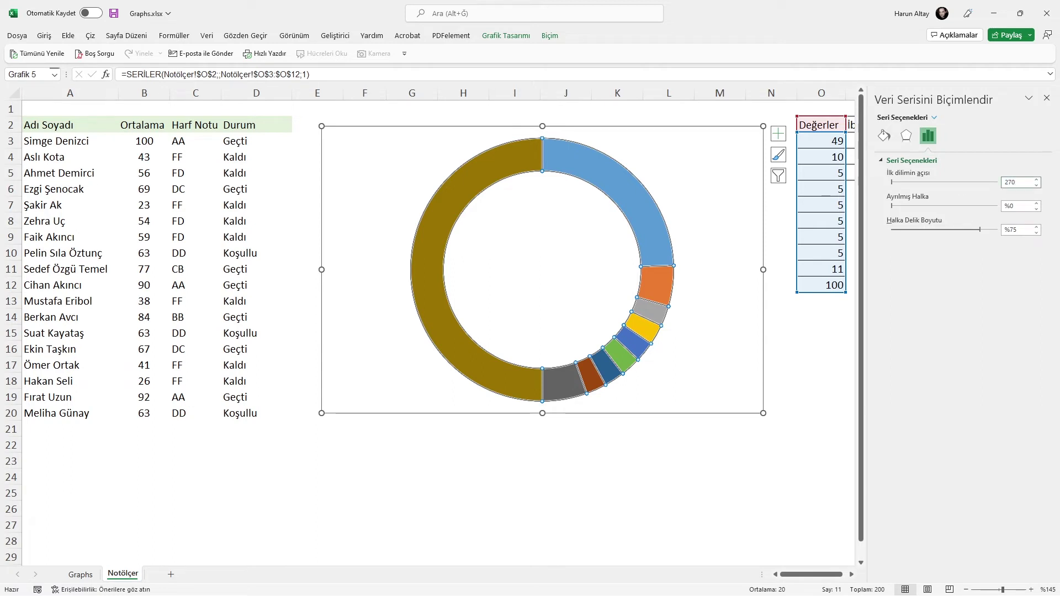
{"action": "key", "text": "Return"}
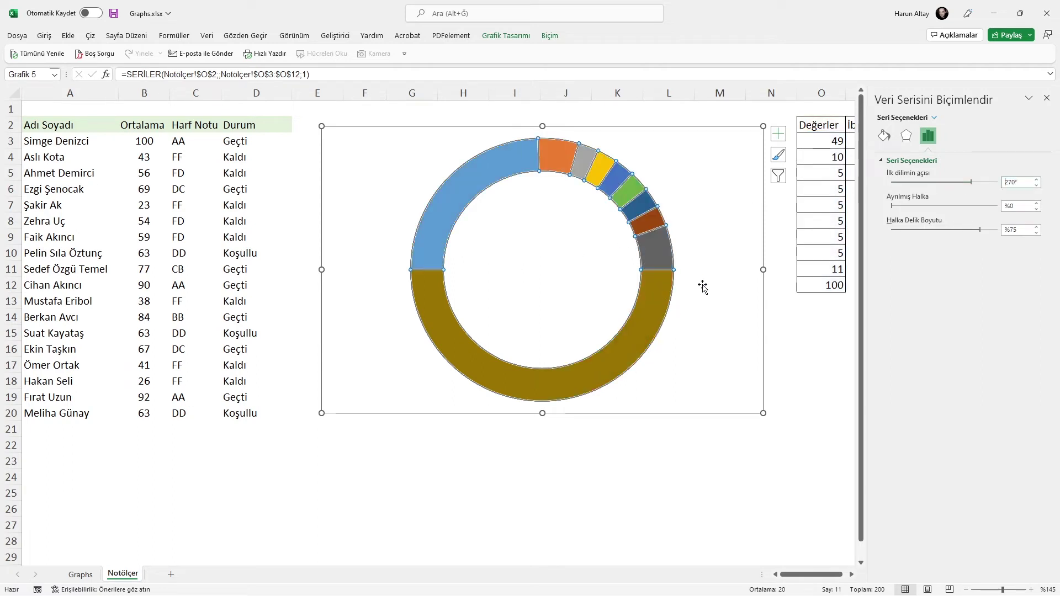
- Give the bottom 100 slice No Fill, leaving a half-ring
{"action": "left_click", "coordinate": [714, 289]}
{"action": "left_click", "coordinate": [656, 312]}
{"action": "right_click", "coordinate": [652, 309]}
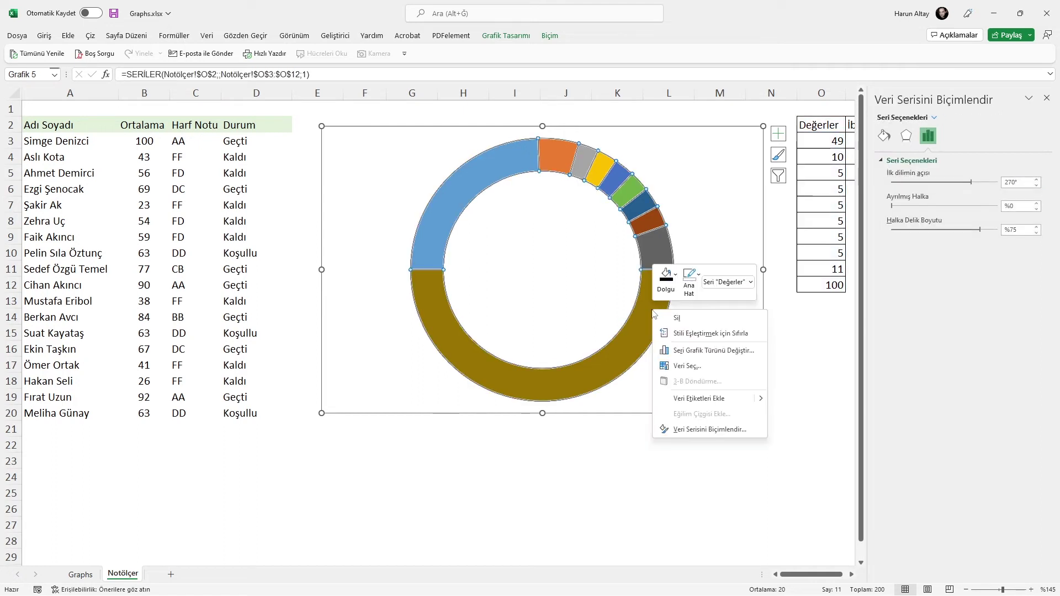
{"action": "key", "text": "Escape"}
{"action": "left_click", "coordinate": [445, 346]}
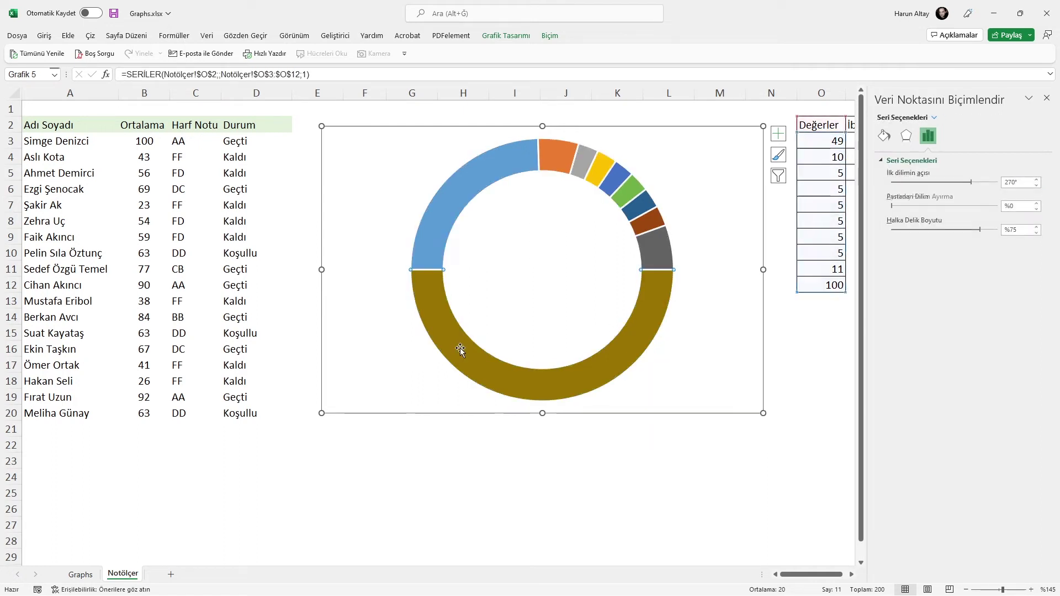
{"action": "right_click", "coordinate": [661, 283]}
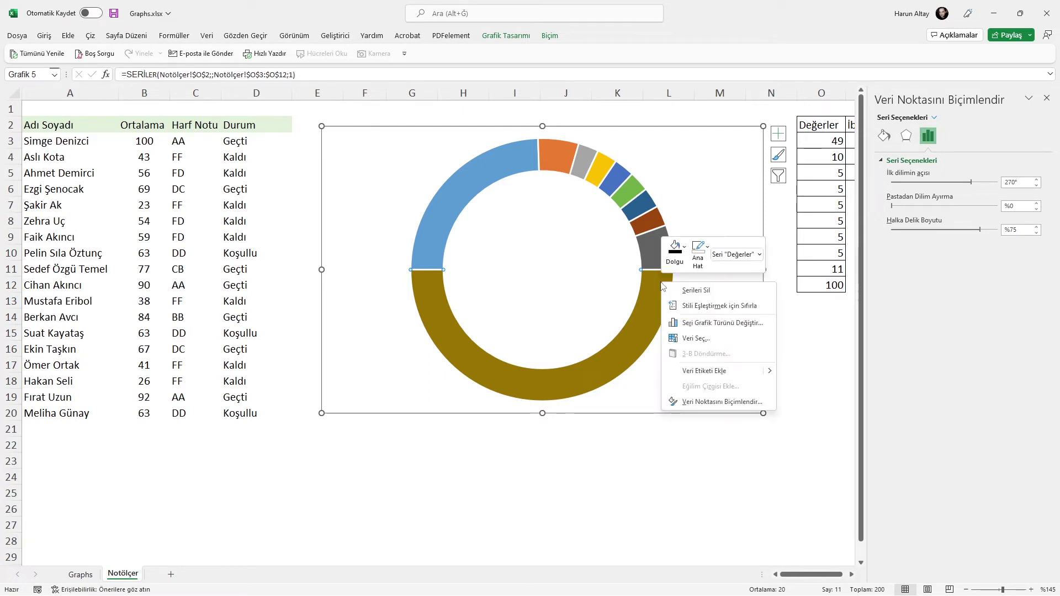
{"action": "left_click", "coordinate": [684, 246]}
{"action": "left_click", "coordinate": [693, 435]}
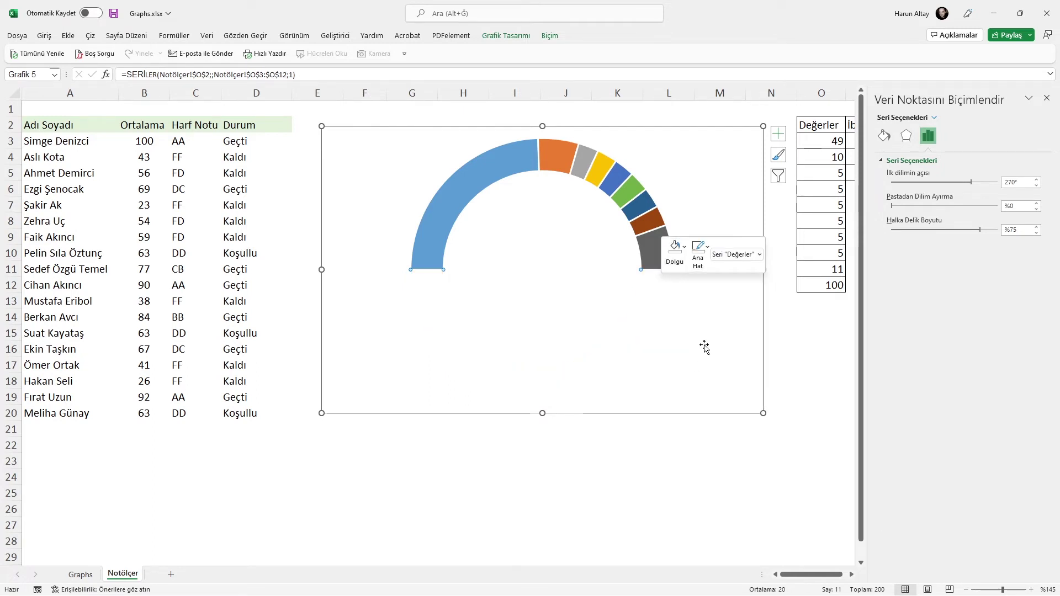
{"action": "left_click", "coordinate": [709, 339]}
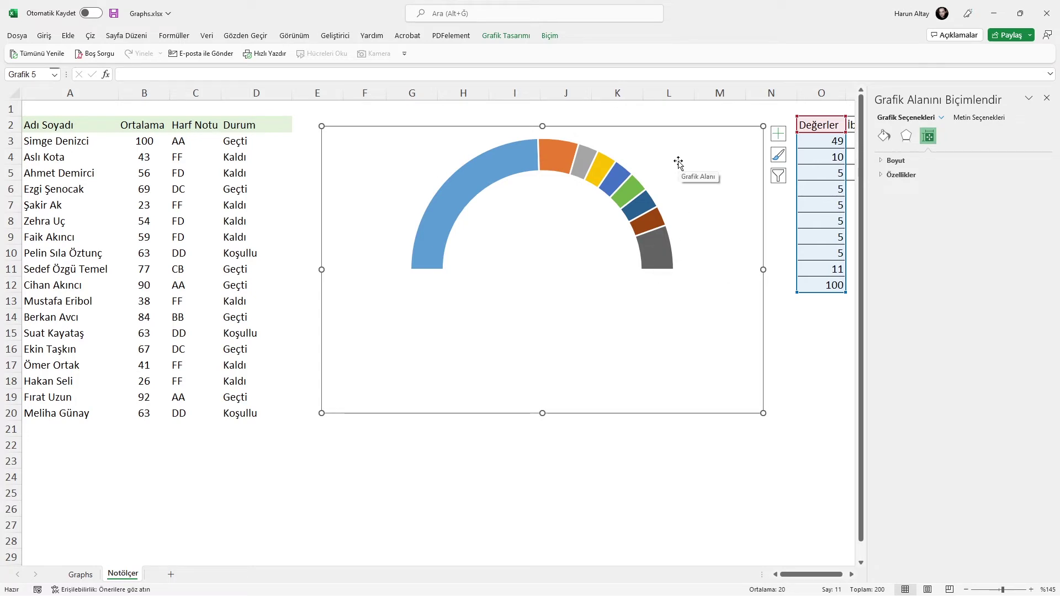
- Fill the large blue gauge slice with dark maroon using Shape Fill
{"action": "left_click", "coordinate": [1046, 98]}
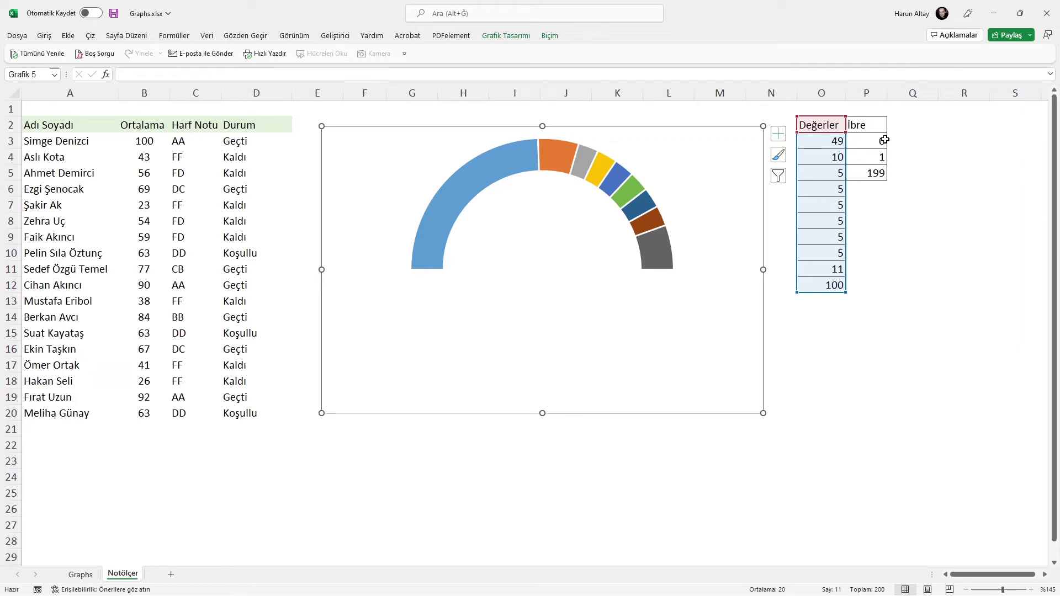
{"action": "left_click", "coordinate": [477, 163]}
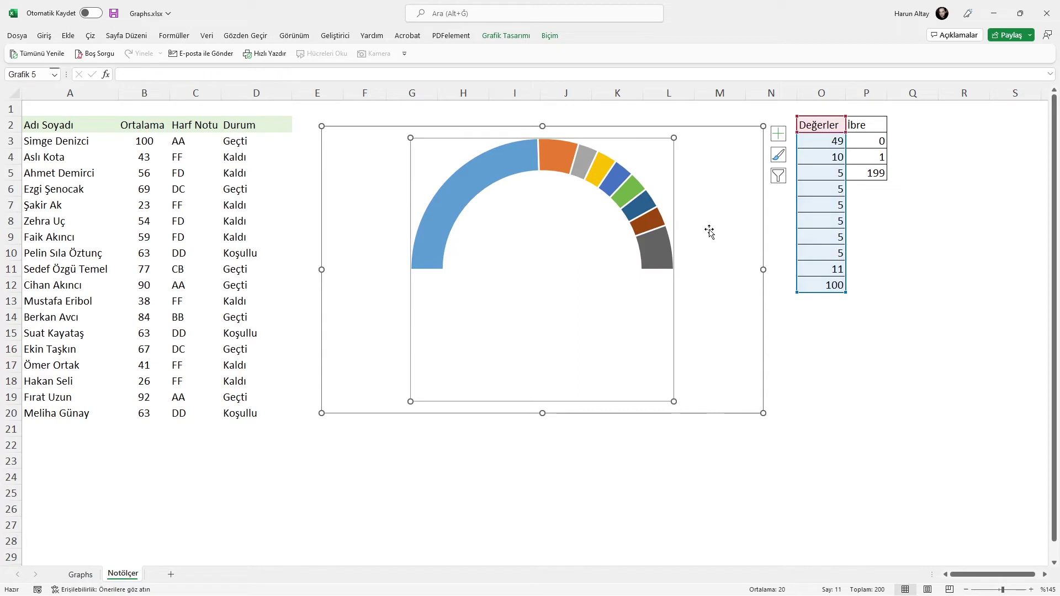
{"action": "left_click", "coordinate": [866, 397]}
{"action": "left_click", "coordinate": [522, 216]}
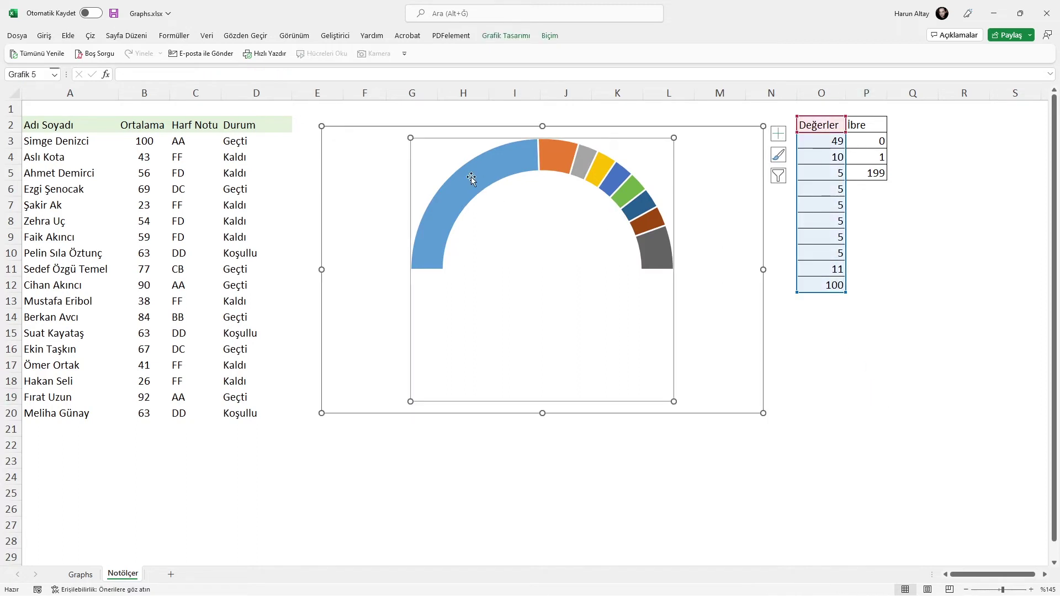
{"action": "left_click", "coordinate": [465, 176]}
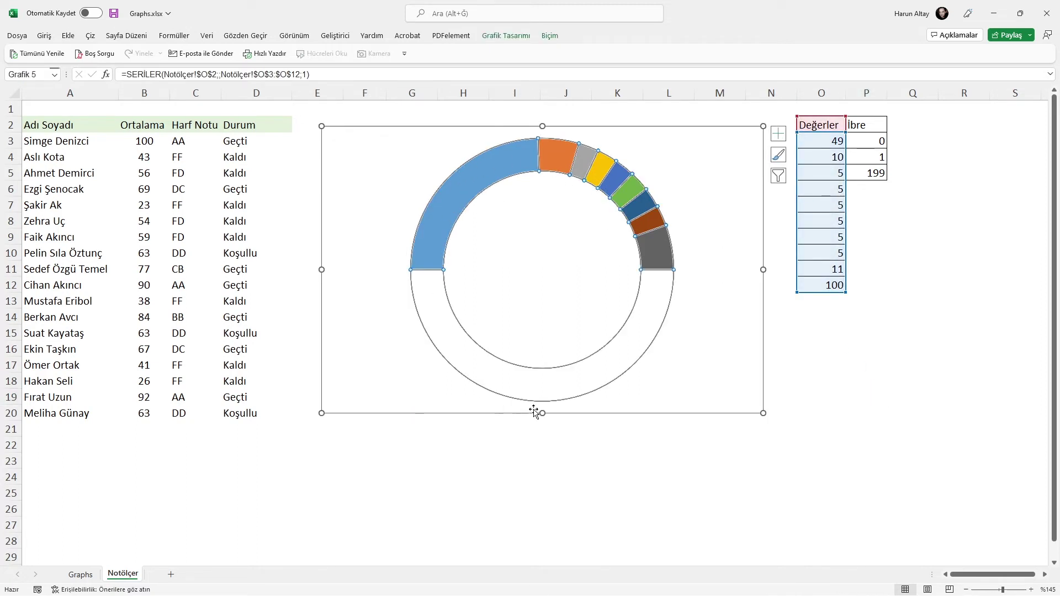
{"action": "left_click", "coordinate": [456, 191]}
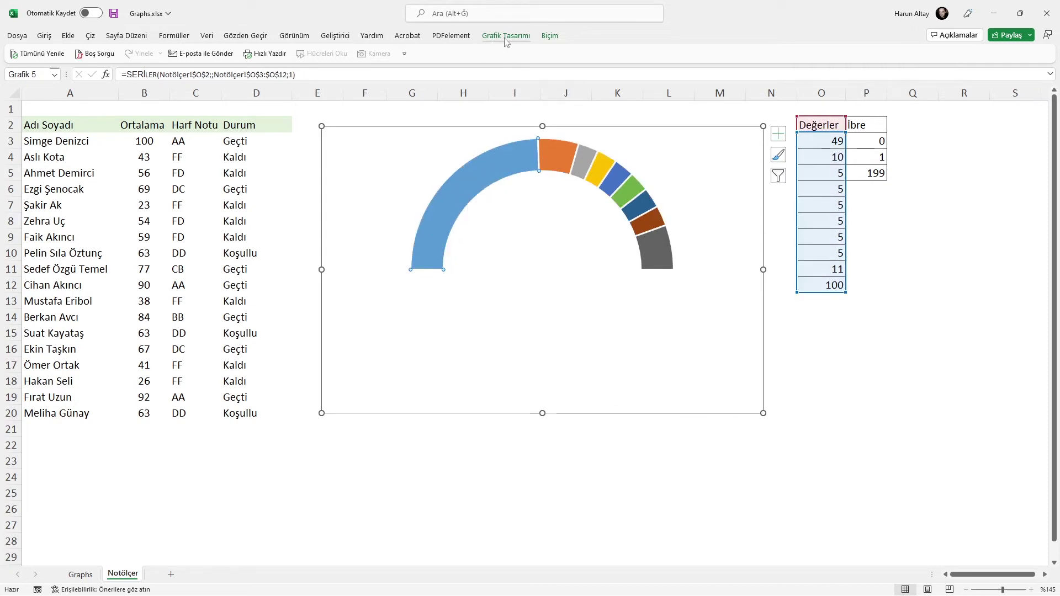
{"action": "key", "text": "ctrl+F1"}
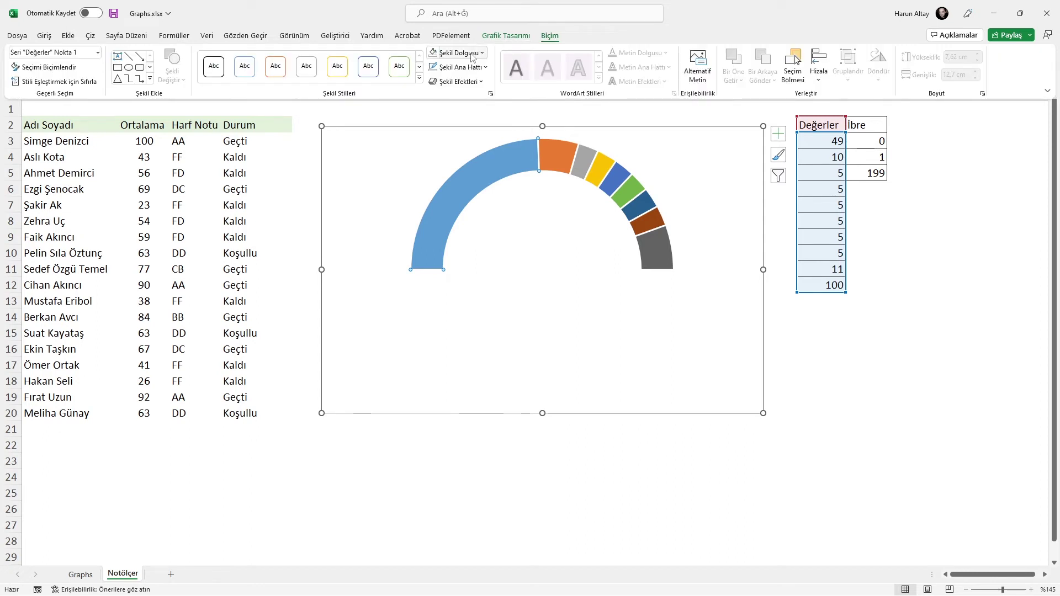
{"action": "left_click", "coordinate": [508, 38]}
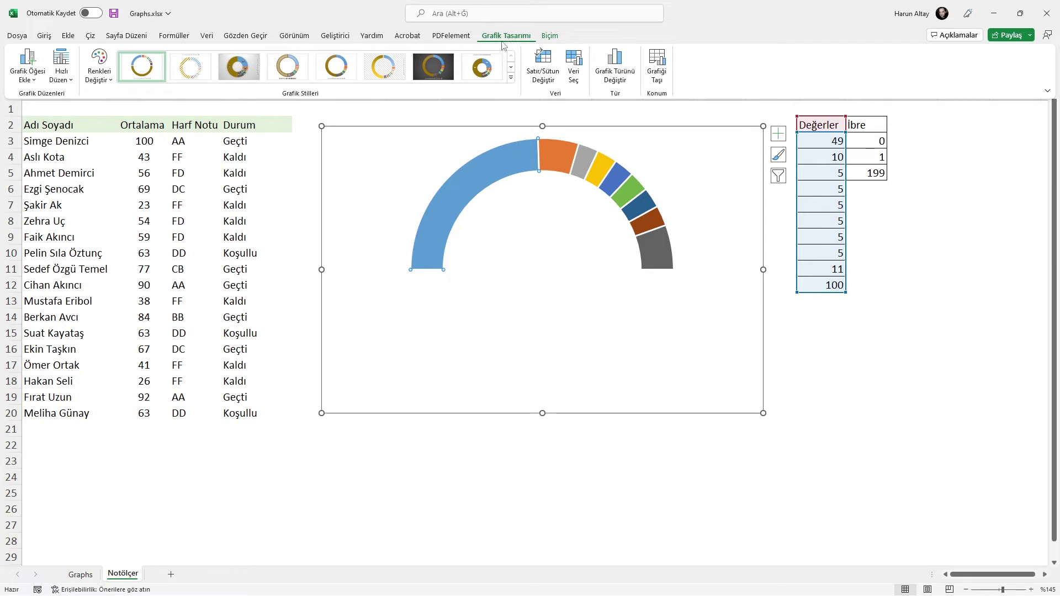
{"action": "left_click", "coordinate": [549, 35]}
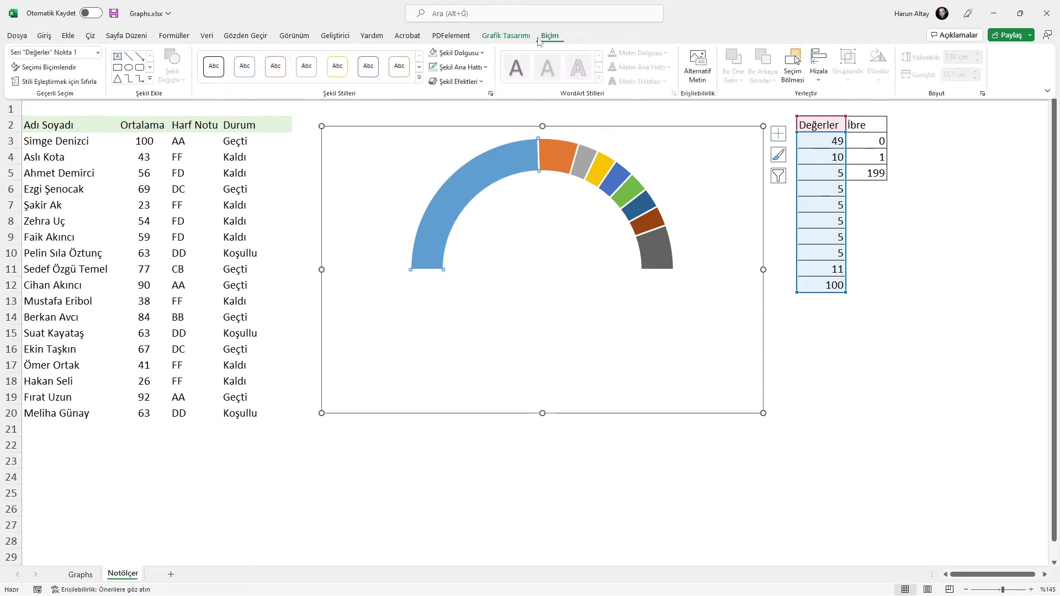
{"action": "left_click", "coordinate": [486, 67]}
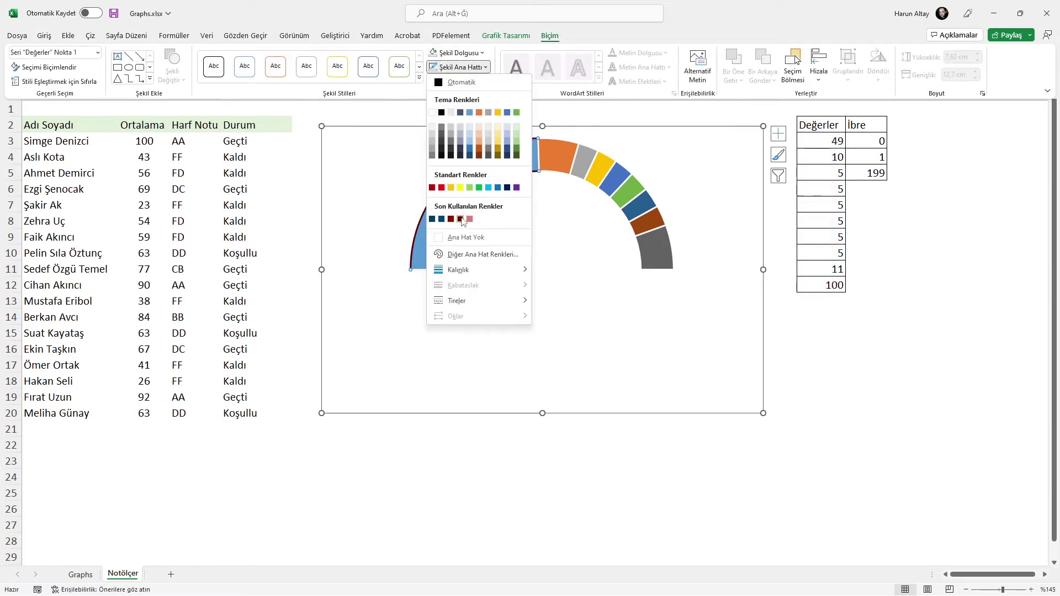
{"action": "left_click", "coordinate": [481, 53]}
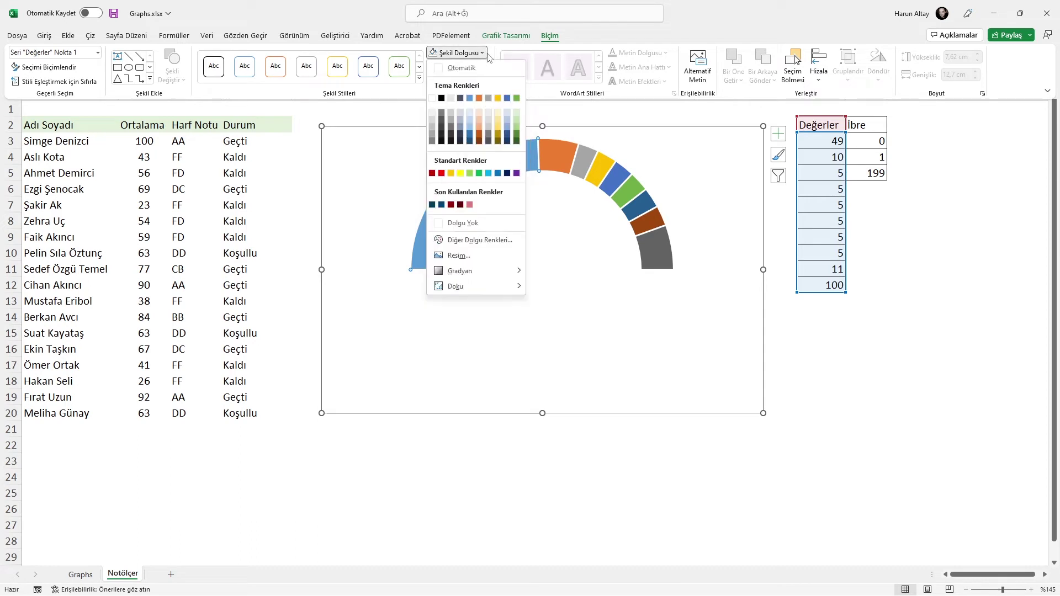
{"action": "left_click", "coordinate": [461, 205]}
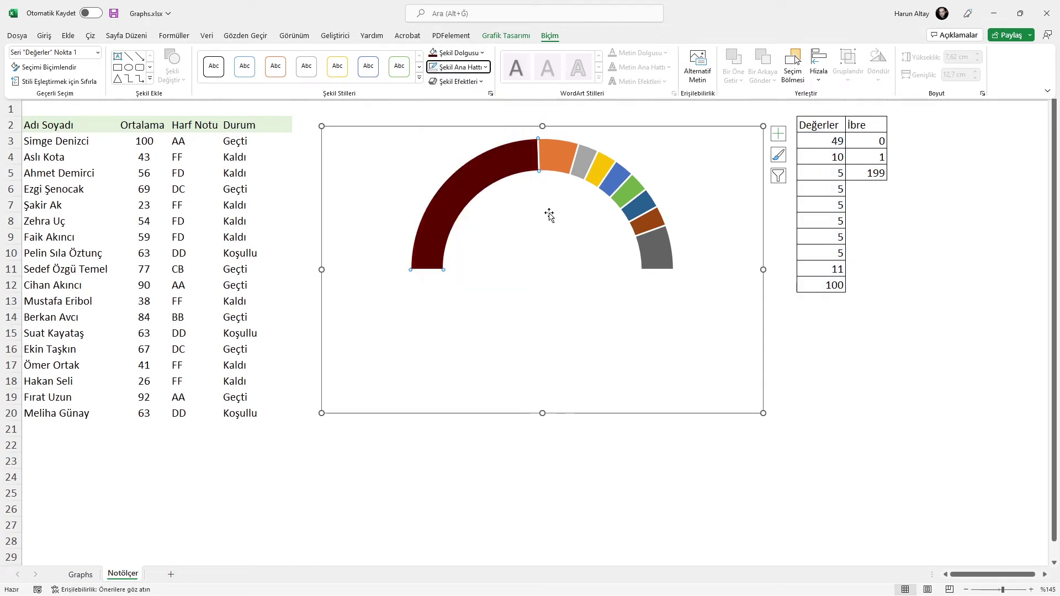
- Select the orange, gray, blue and green slices in turn for recolouring
{"action": "left_click", "coordinate": [577, 159]}
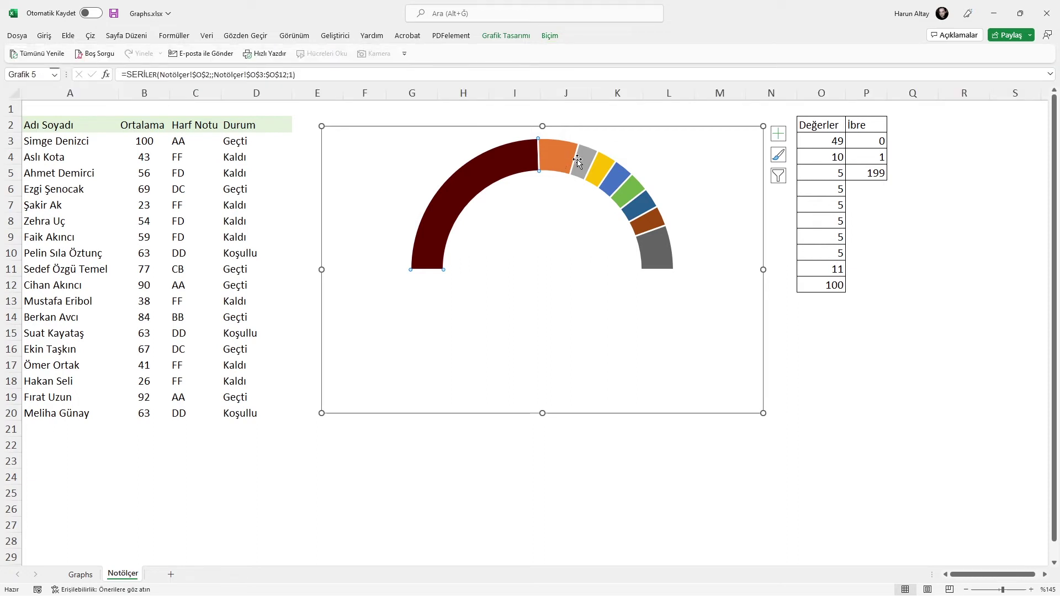
{"action": "left_click", "coordinate": [577, 159]}
{"action": "left_click", "coordinate": [583, 160]}
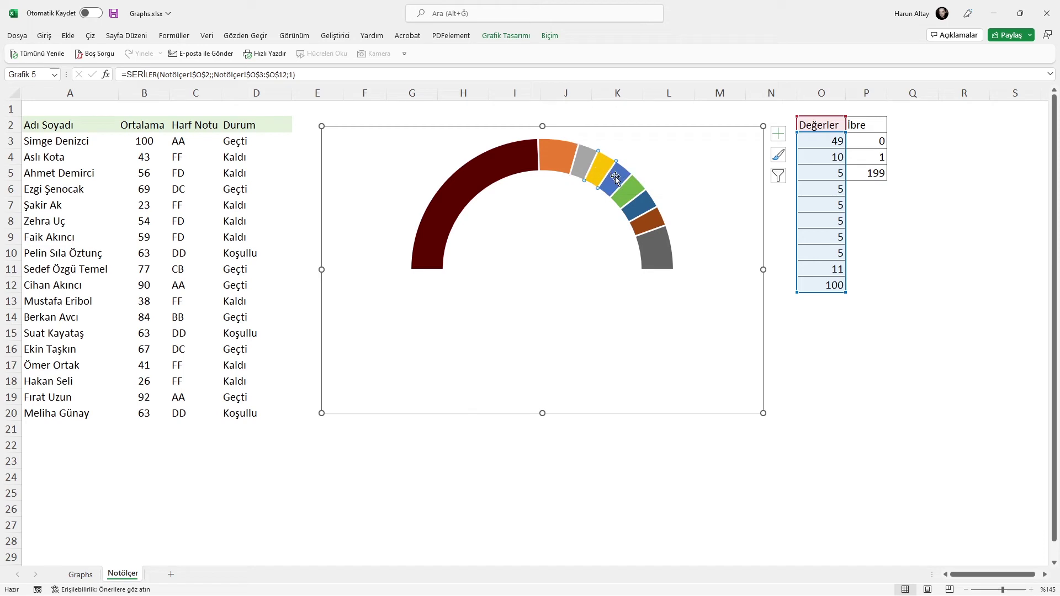
{"action": "left_click", "coordinate": [619, 180]}
{"action": "left_click", "coordinate": [627, 189]}
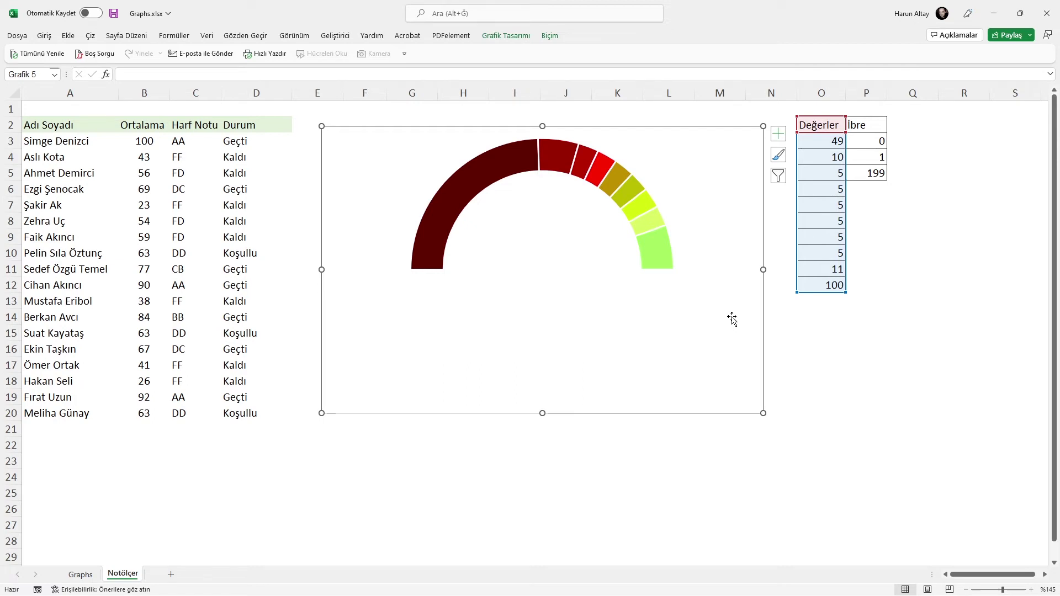
- Add a series named from P2 (İbre) with values P3:P5 via Veri Seç
{"action": "right_click", "coordinate": [529, 128]}
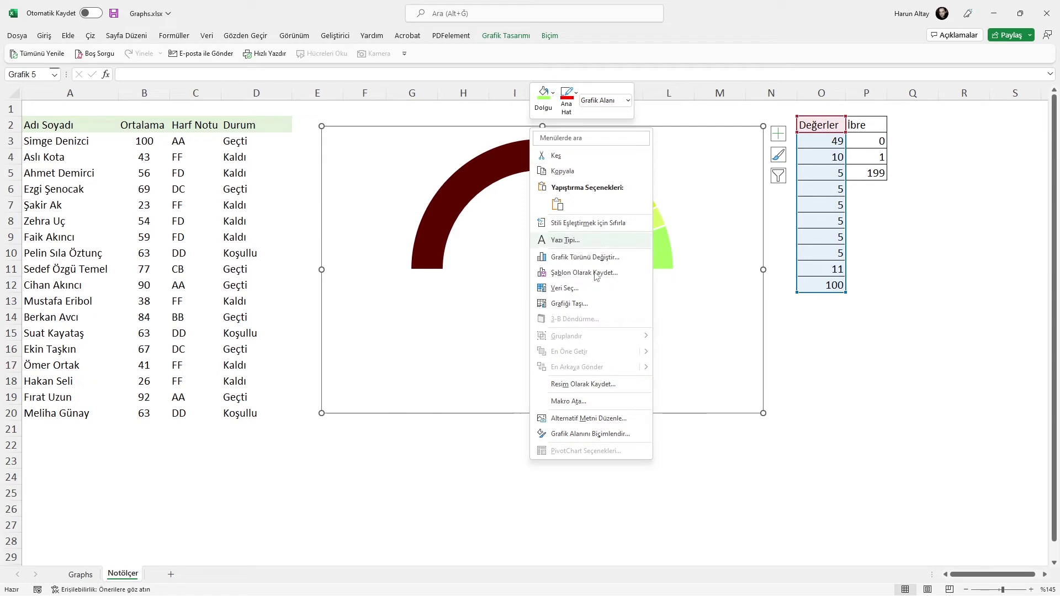
{"action": "left_click", "coordinate": [589, 288]}
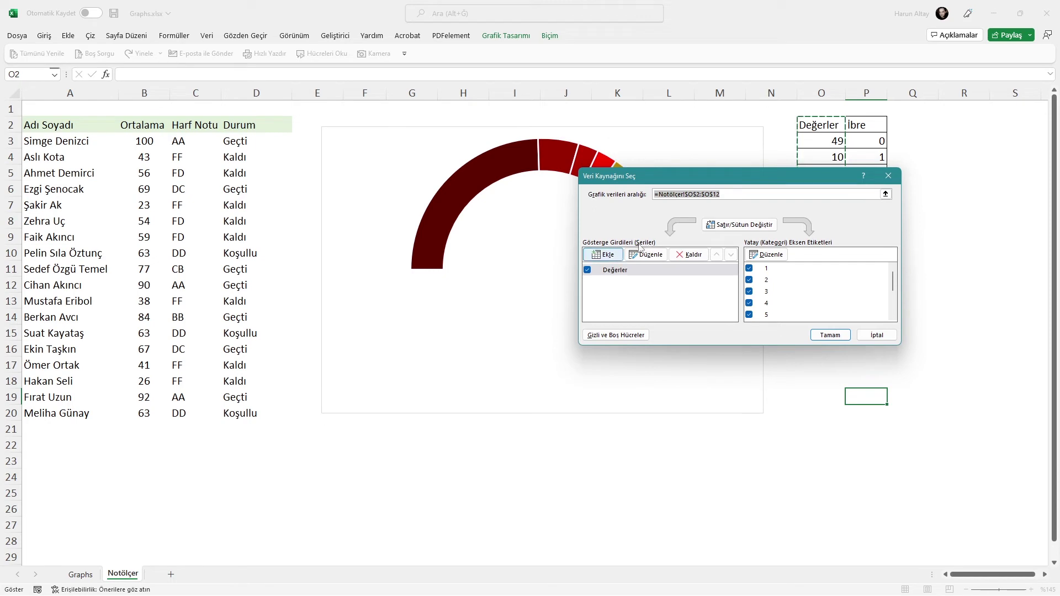
{"action": "left_click", "coordinate": [606, 254]}
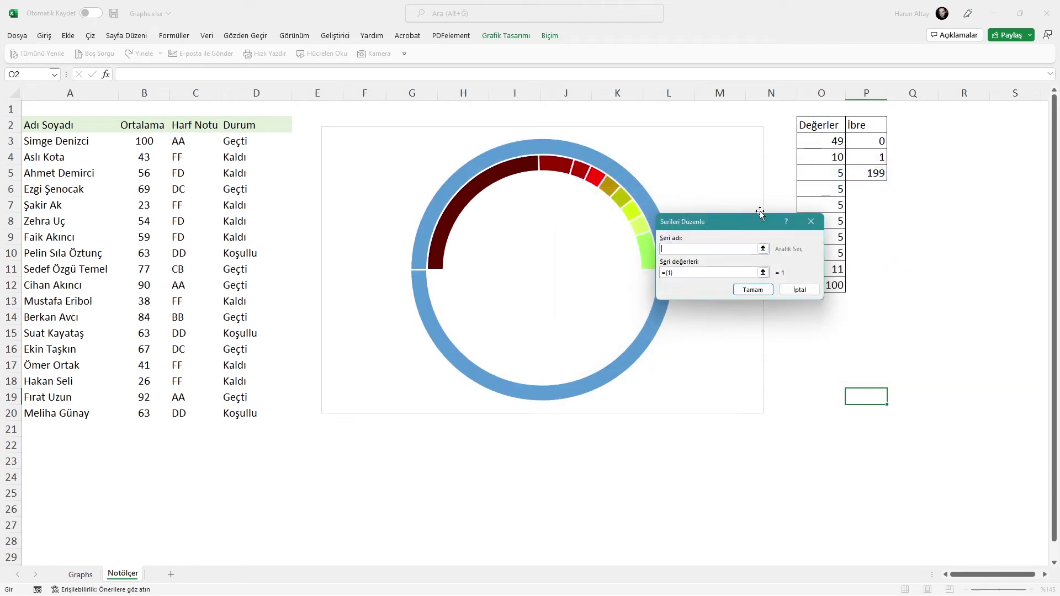
{"action": "left_click", "coordinate": [863, 133]}
{"action": "key", "text": "Tab"}
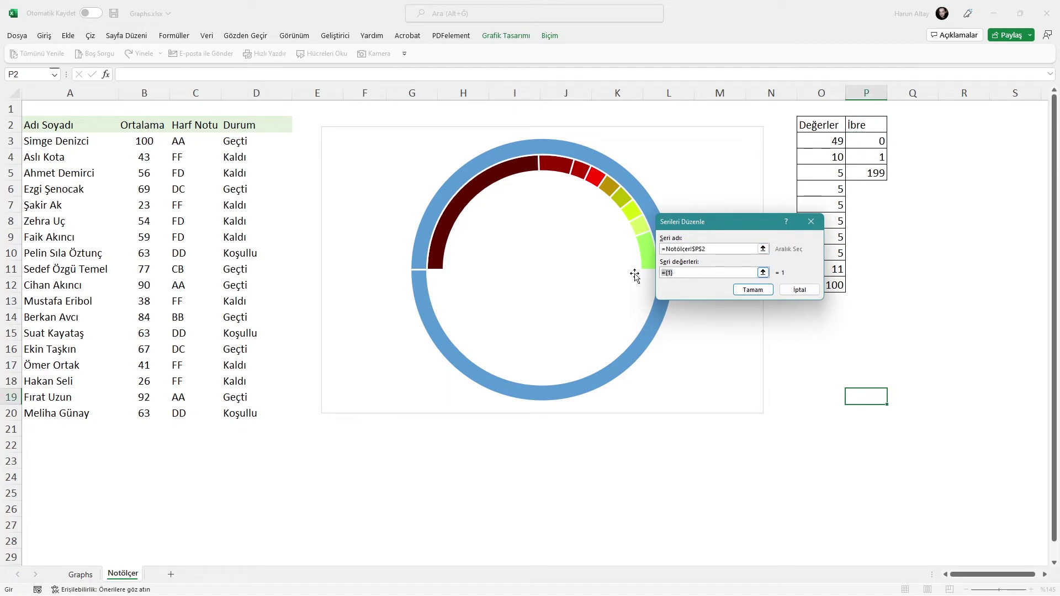
{"action": "left_click_drag", "start_coordinate": [866, 142], "coordinate": [867, 173]}
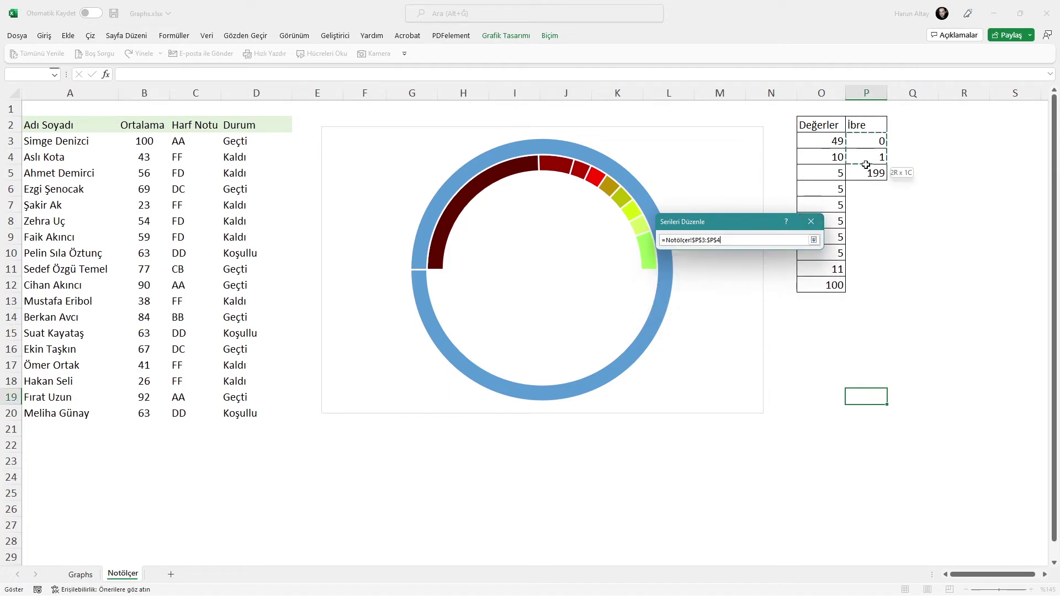
{"action": "left_click", "coordinate": [753, 294]}
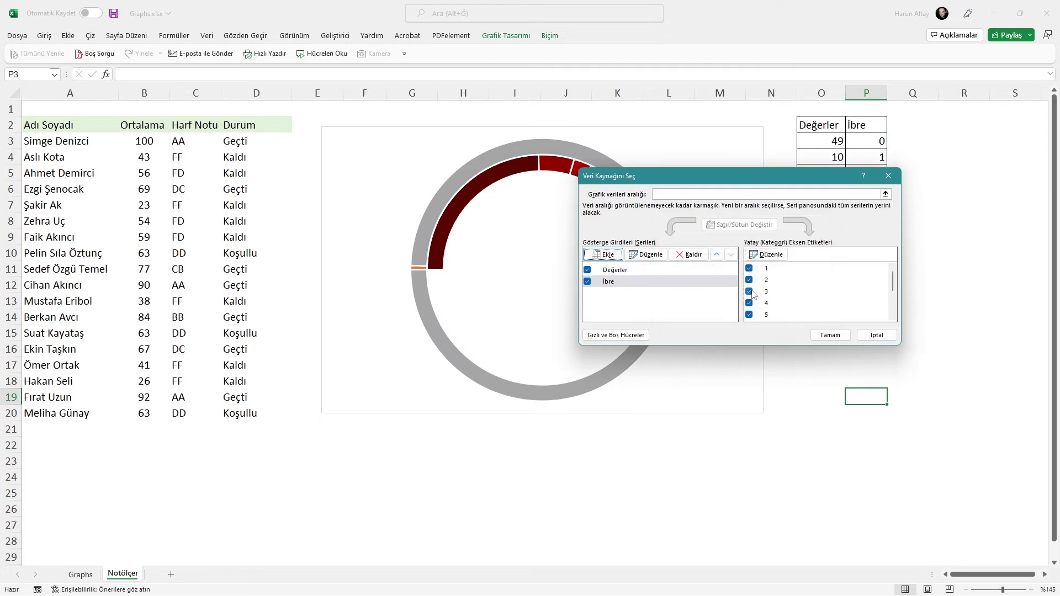
{"action": "left_click", "coordinate": [830, 335]}
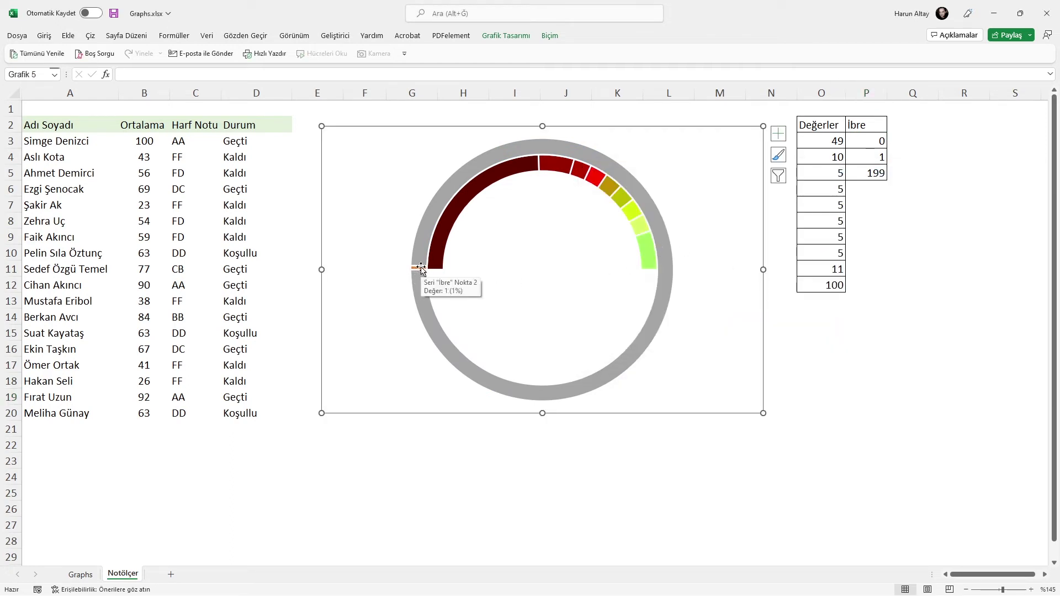
{"action": "right_click", "coordinate": [421, 249]}
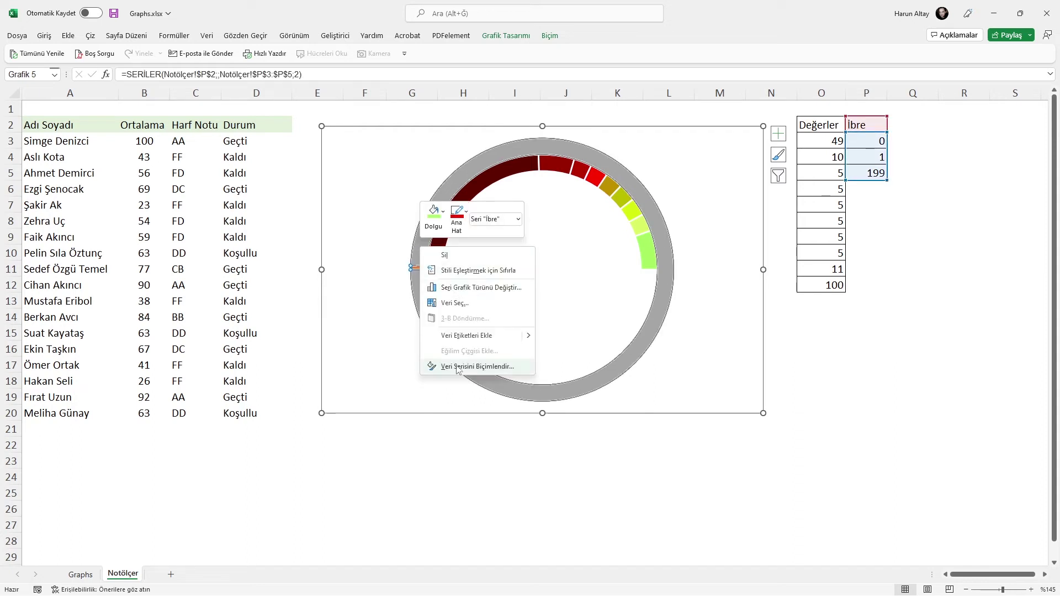
- Check that the İbre series' first slice angle is 270°
{"action": "left_click", "coordinate": [456, 366]}
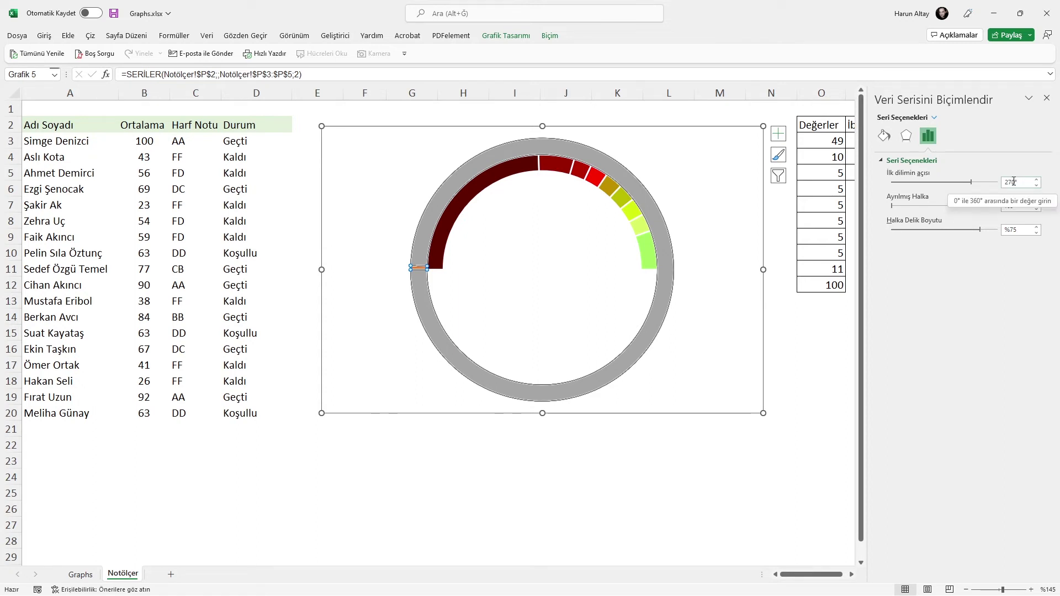
{"action": "left_click_drag", "start_coordinate": [1020, 182], "coordinate": [974, 189]}
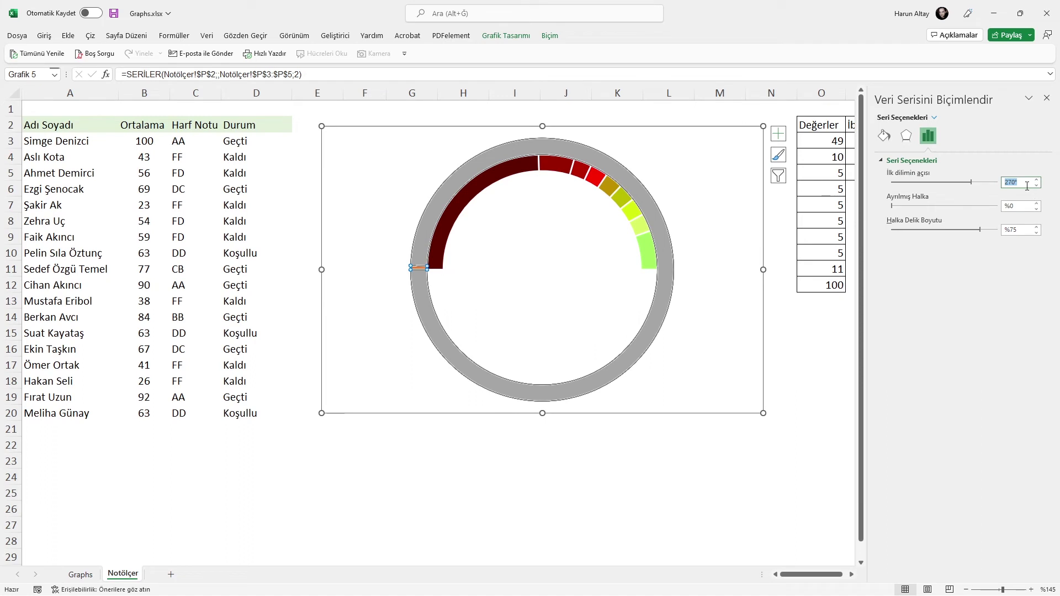
{"action": "mouse_move", "coordinate": [419, 268]}
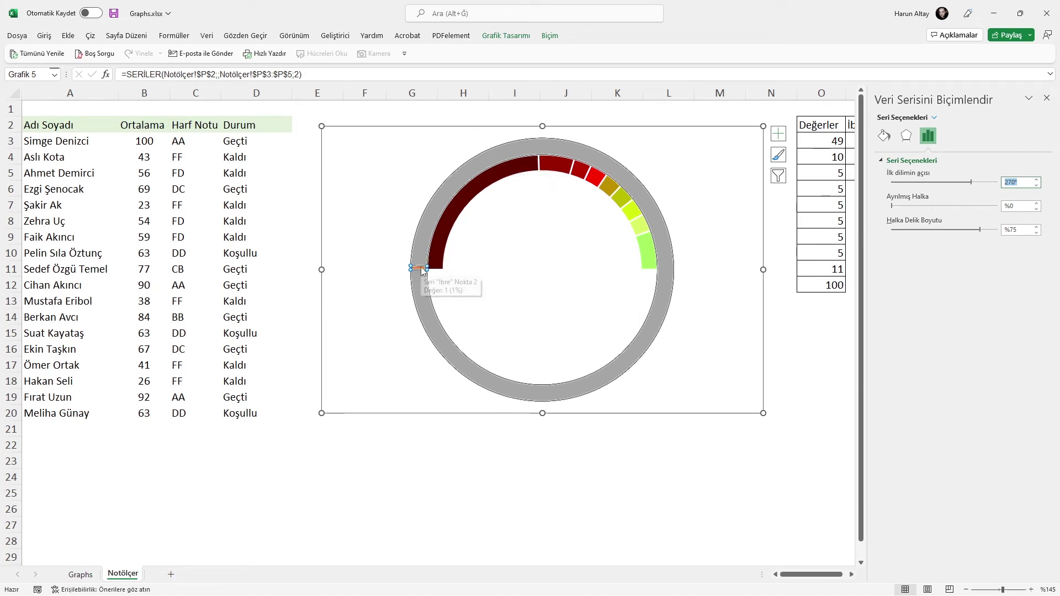
{"action": "left_click", "coordinate": [1046, 97]}
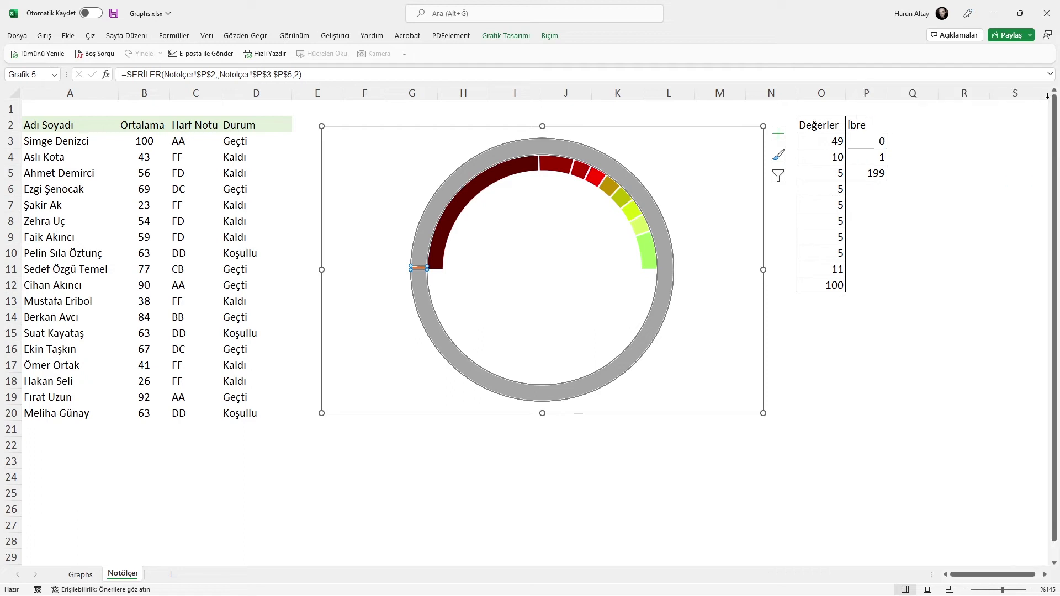
- Enter 50, then 100 in P3 and check the resulting P3 and P4 values
{"action": "left_click", "coordinate": [876, 141]}
{"action": "type", "text": "50"}
{"action": "left_click", "coordinate": [913, 253]}
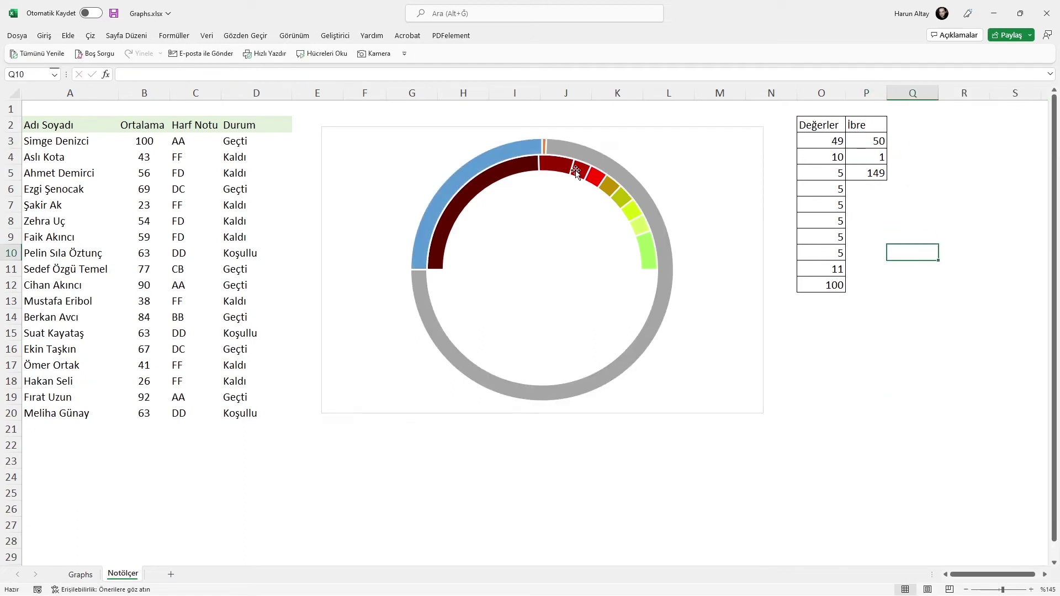
{"action": "left_click", "coordinate": [872, 137]}
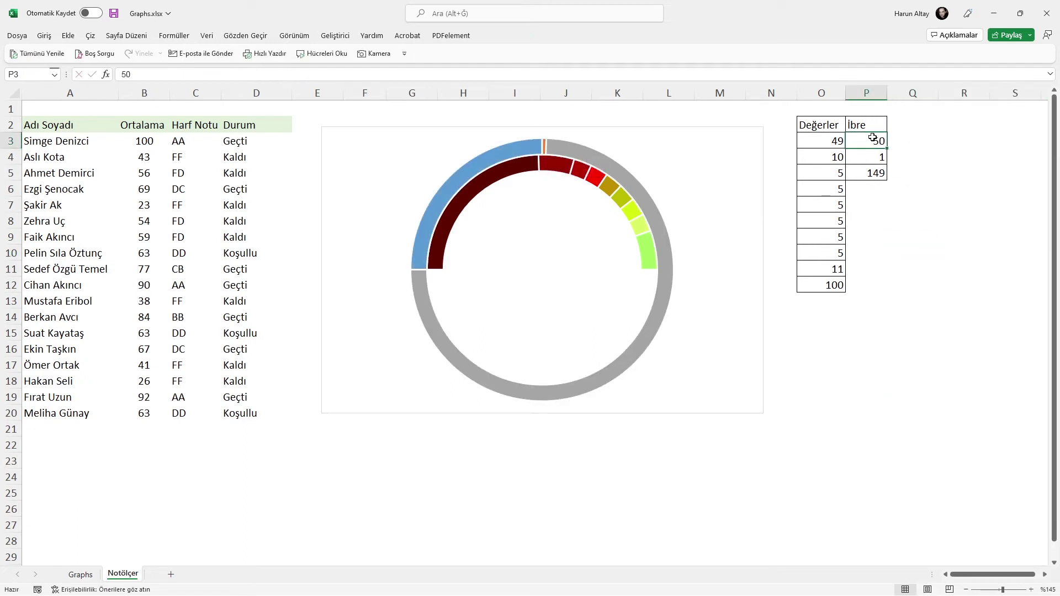
{"action": "type", "text": "100"}
{"action": "left_click", "coordinate": [951, 172]}
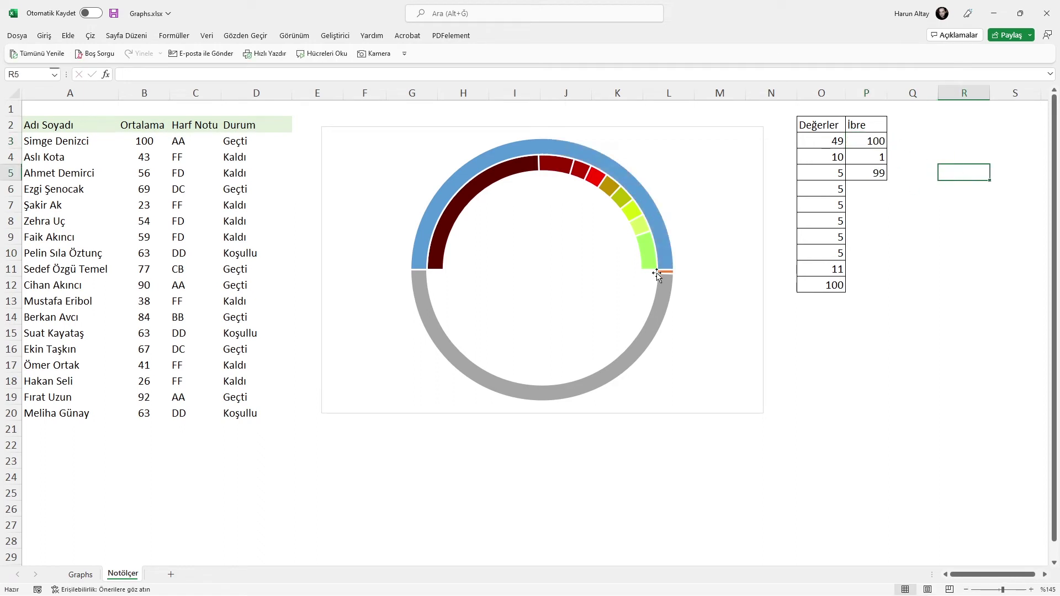
{"action": "left_click", "coordinate": [883, 144]}
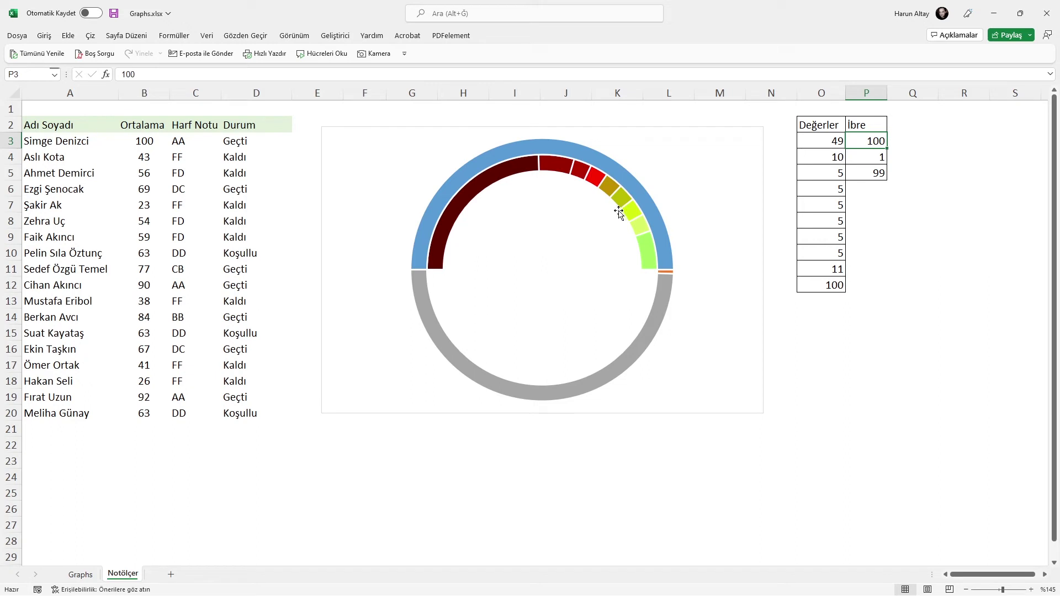
{"action": "left_click", "coordinate": [865, 161]}
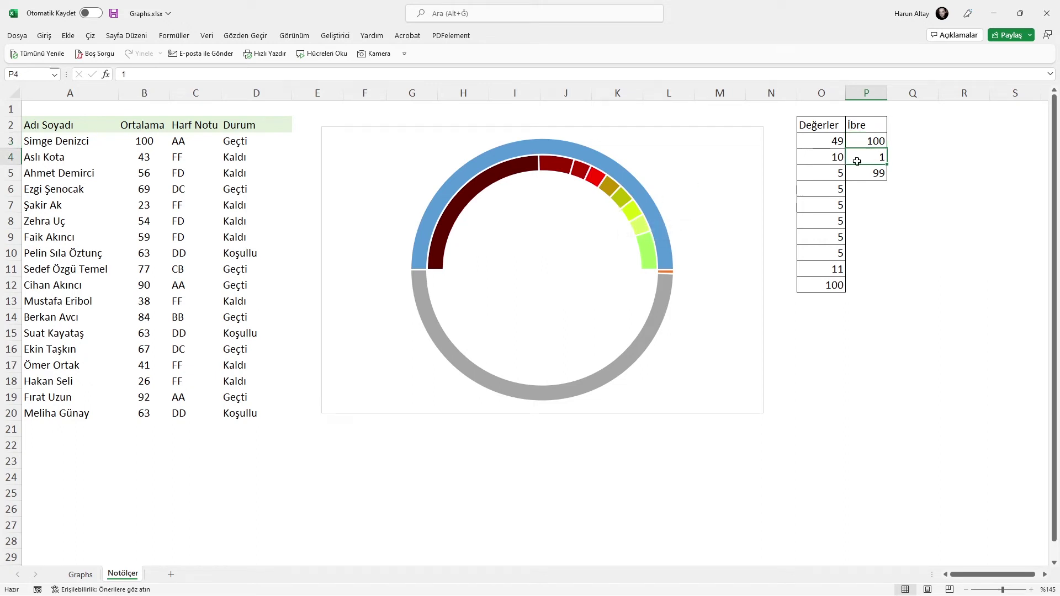
{"action": "left_click", "coordinate": [668, 273]}
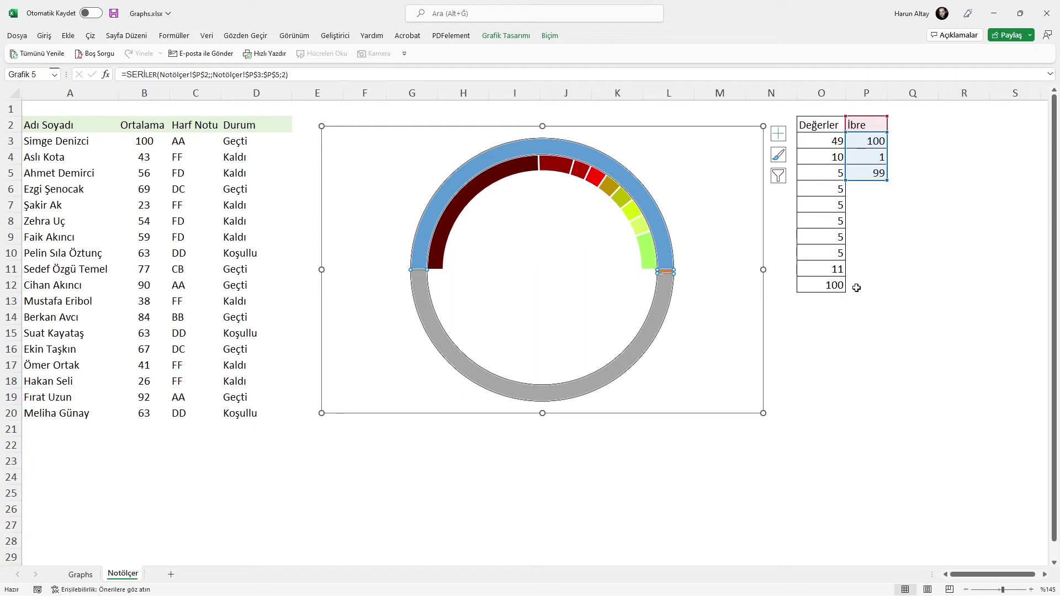
- Fill the İbre ring's thin needle slice with black
{"action": "right_click", "coordinate": [651, 210]}
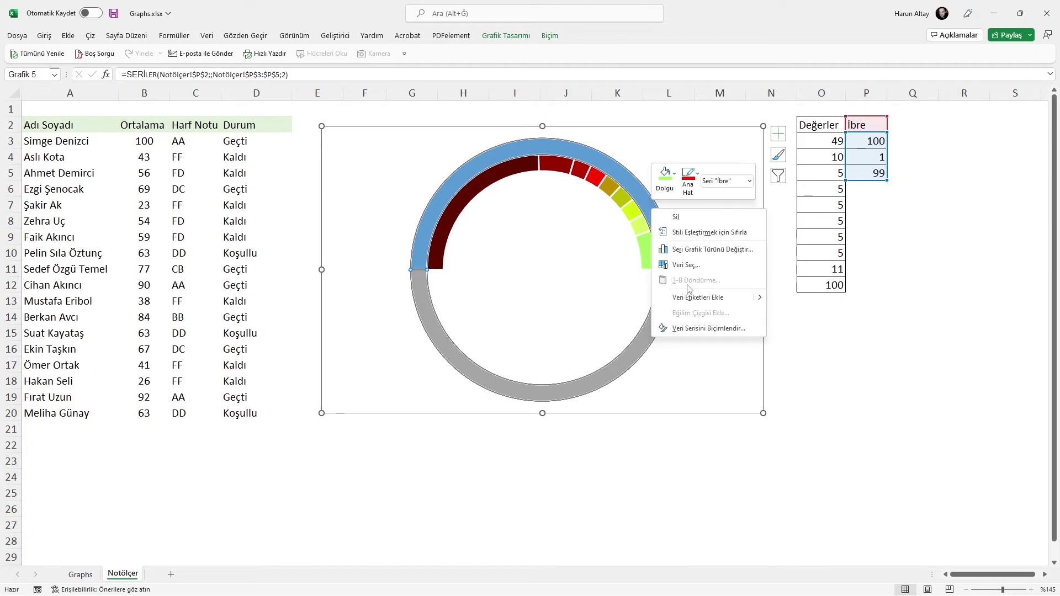
{"action": "left_click", "coordinate": [698, 251]}
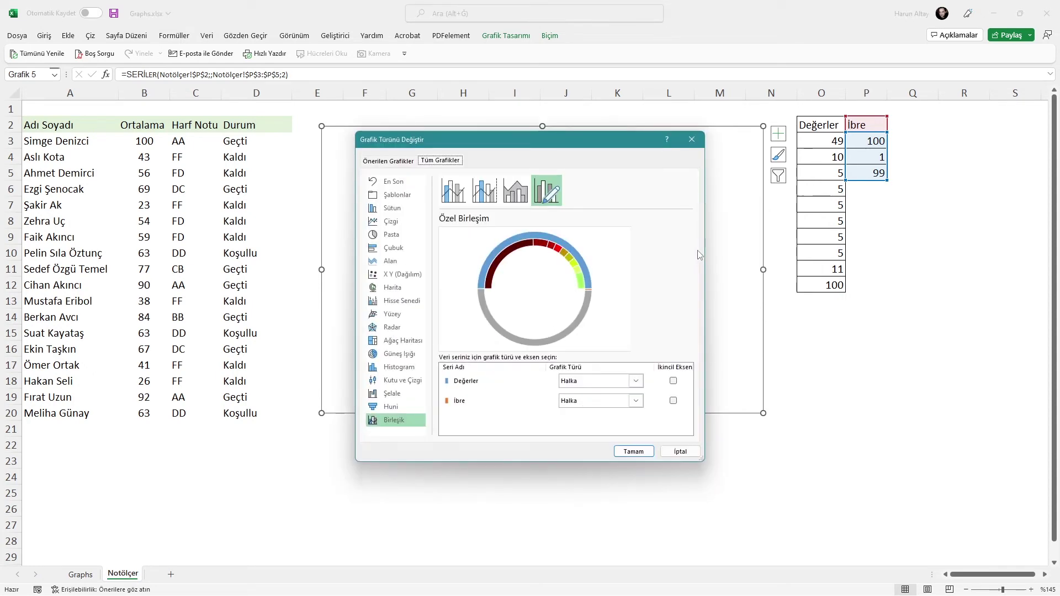
{"action": "key", "text": "Return"}
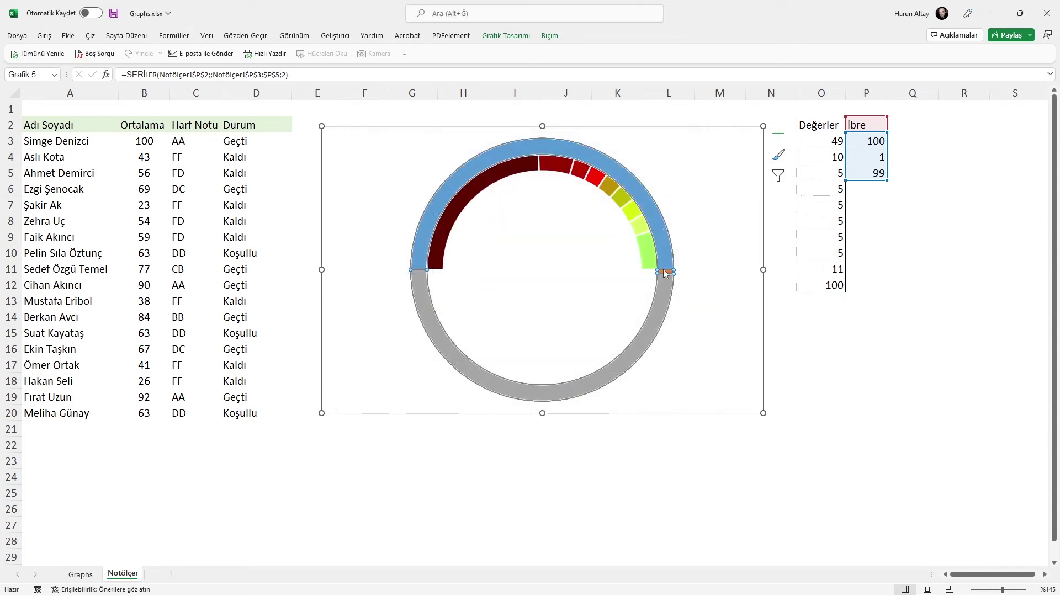
{"action": "left_click", "coordinate": [666, 272]}
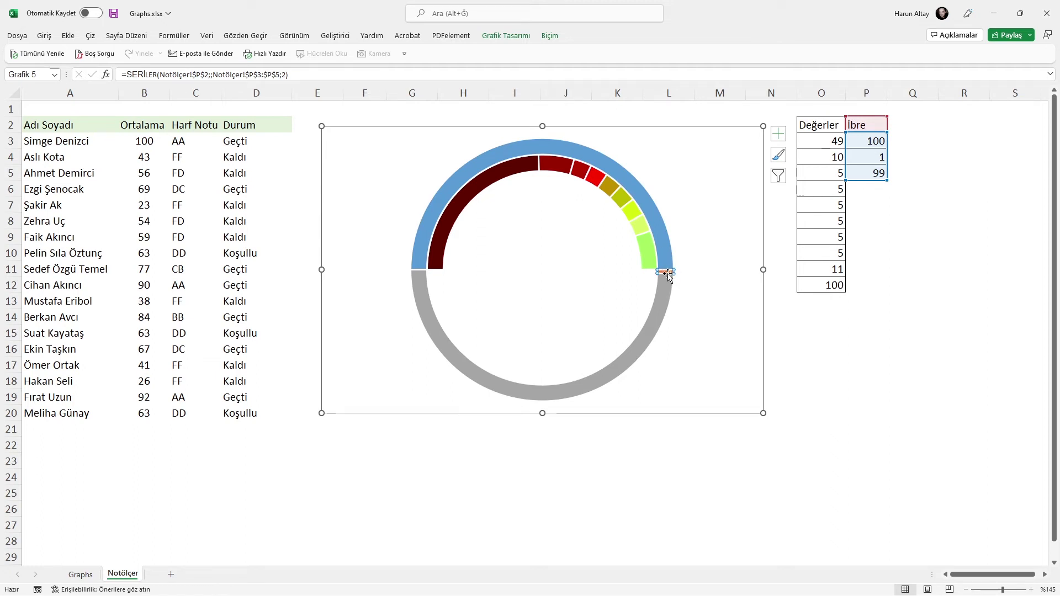
{"action": "right_click", "coordinate": [666, 271]}
{"action": "left_click", "coordinate": [682, 239]}
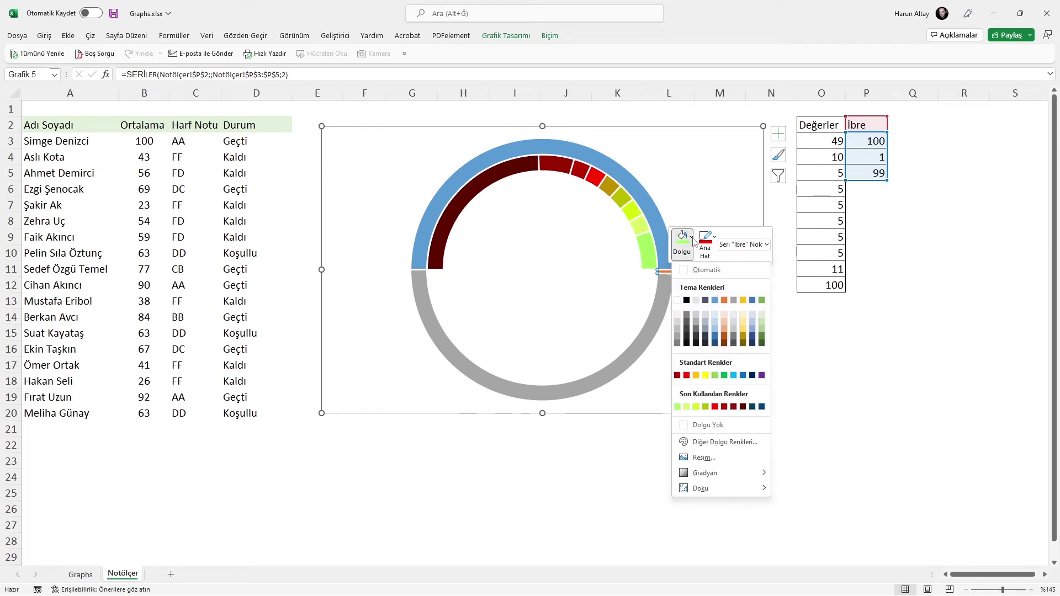
{"action": "left_click", "coordinate": [688, 344]}
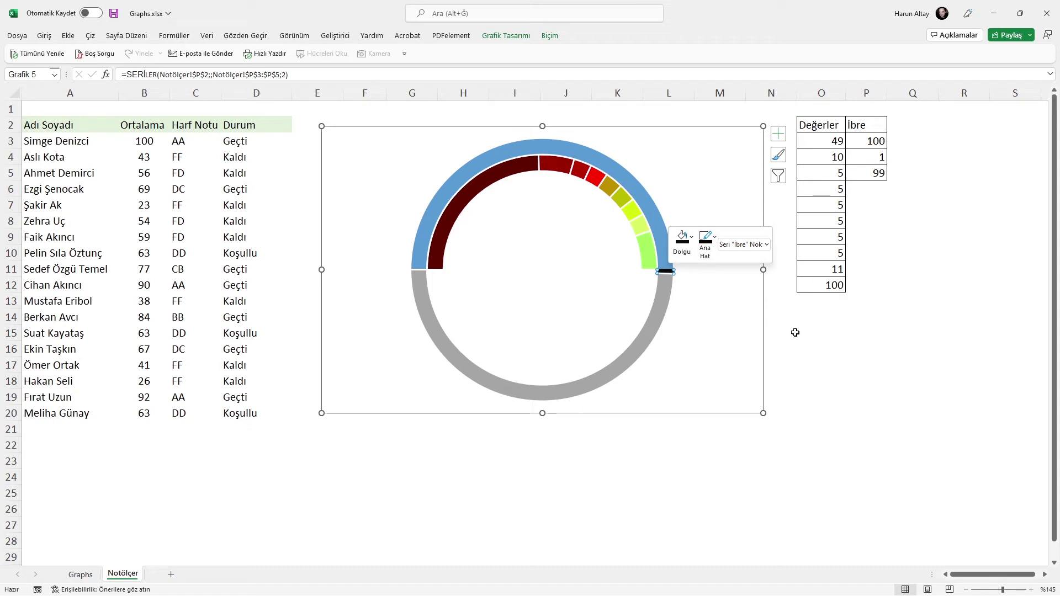
{"action": "left_click", "coordinate": [661, 225]}
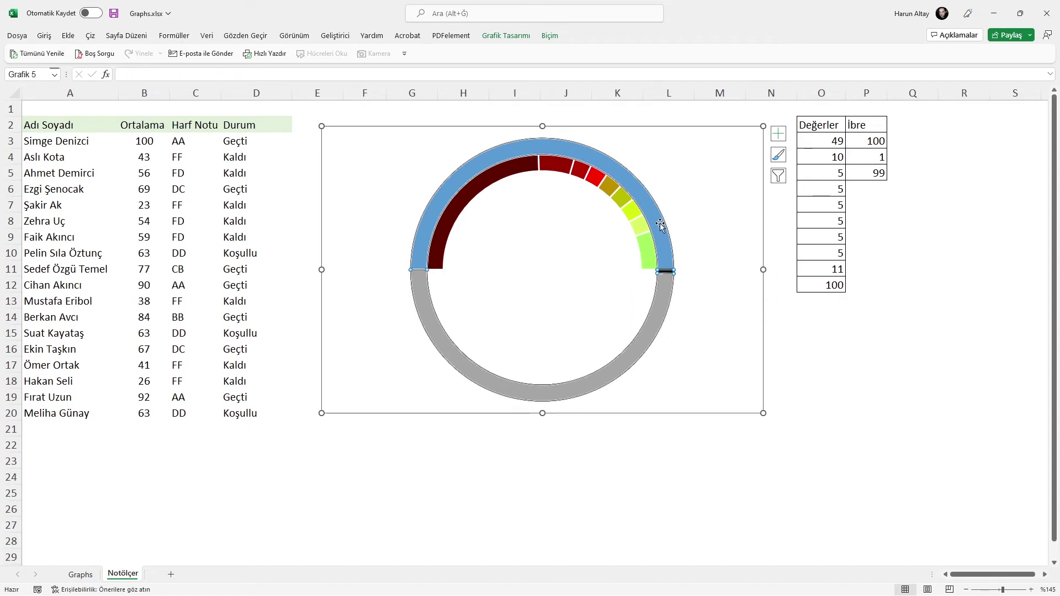
{"action": "key", "text": "Escape"}
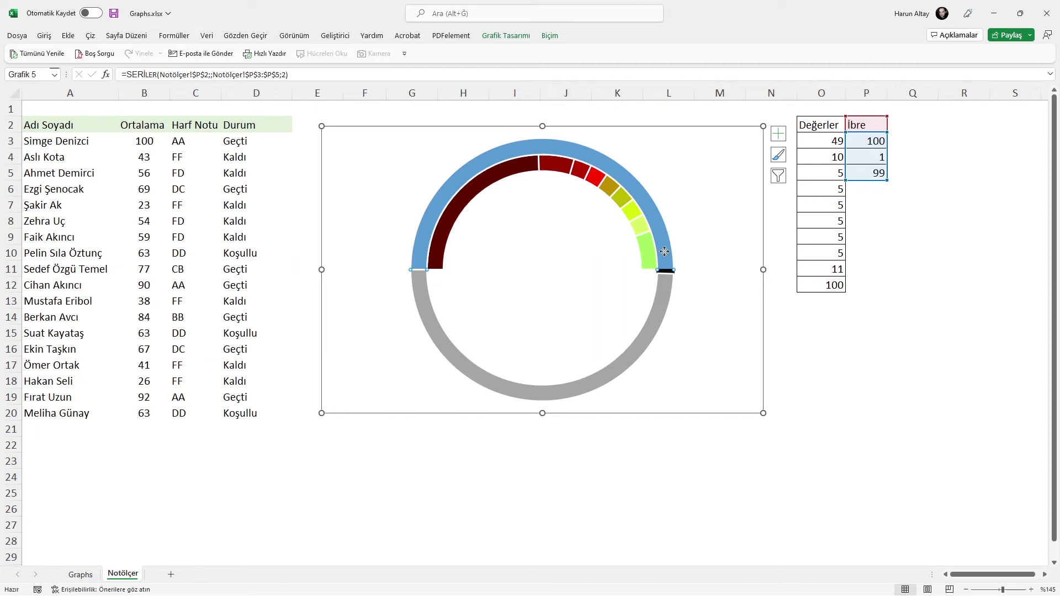
{"action": "key", "text": "Escape"}
{"action": "left_click", "coordinate": [664, 288]}
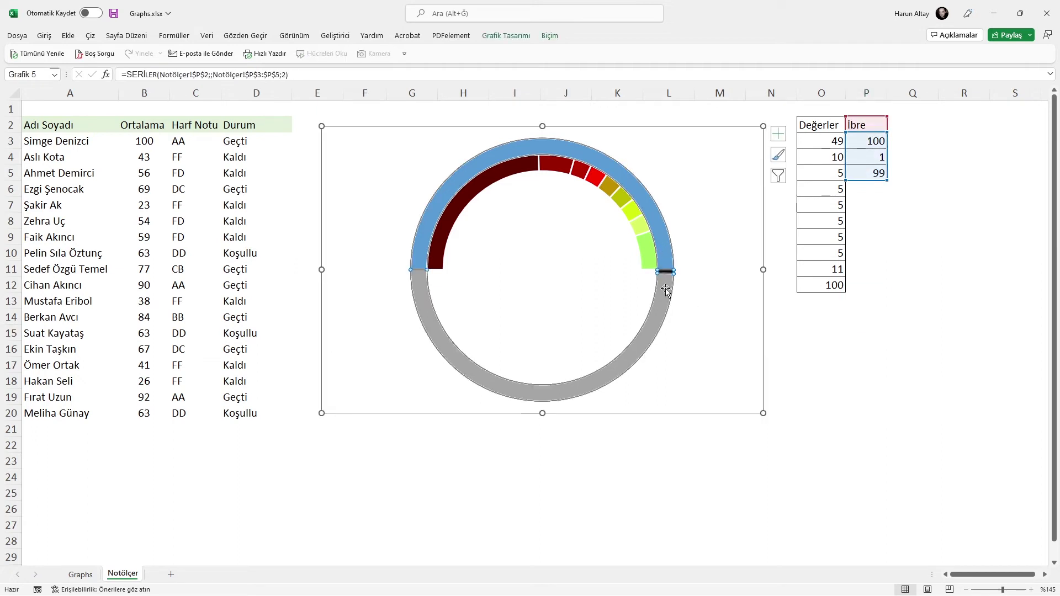
{"action": "right_click", "coordinate": [669, 287]}
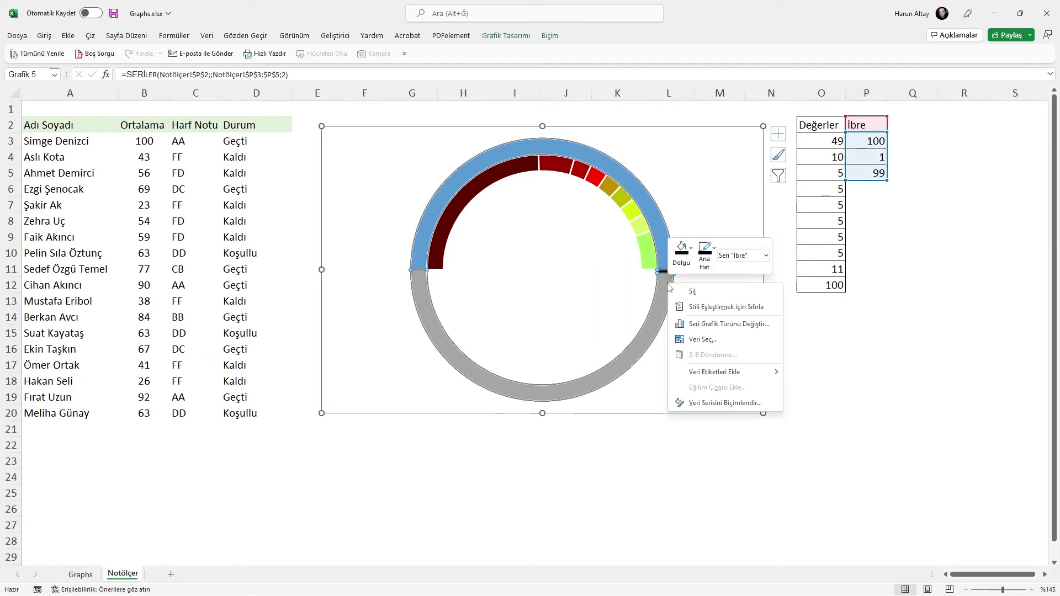
- Change the İbre series' chart type to Pie on the secondary axis
{"action": "left_click", "coordinate": [712, 324]}
{"action": "left_click_drag", "start_coordinate": [548, 147], "coordinate": [700, 55]}
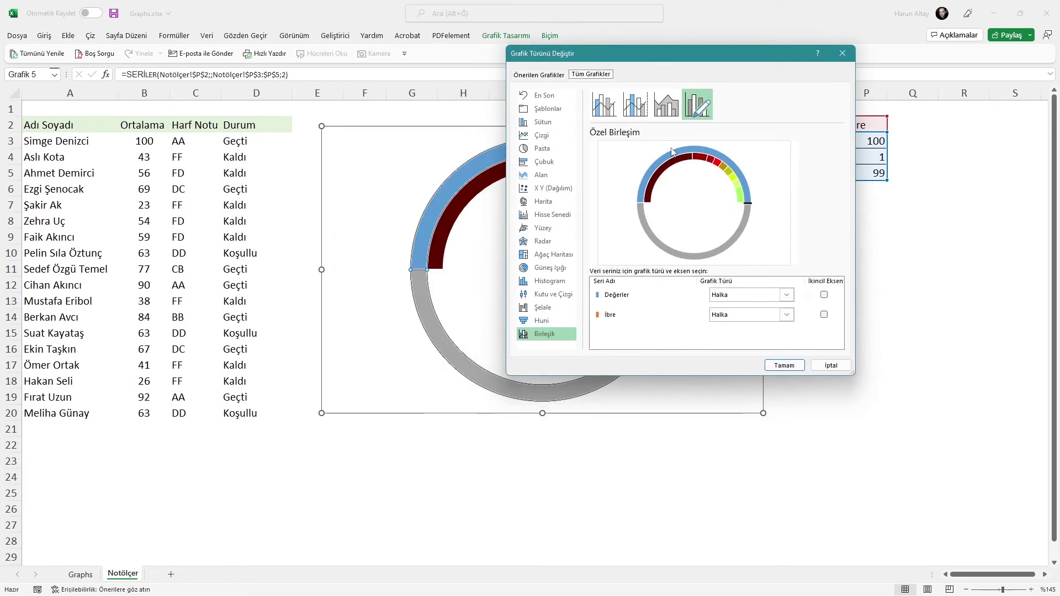
{"action": "left_click_drag", "start_coordinate": [694, 58], "coordinate": [835, 43]}
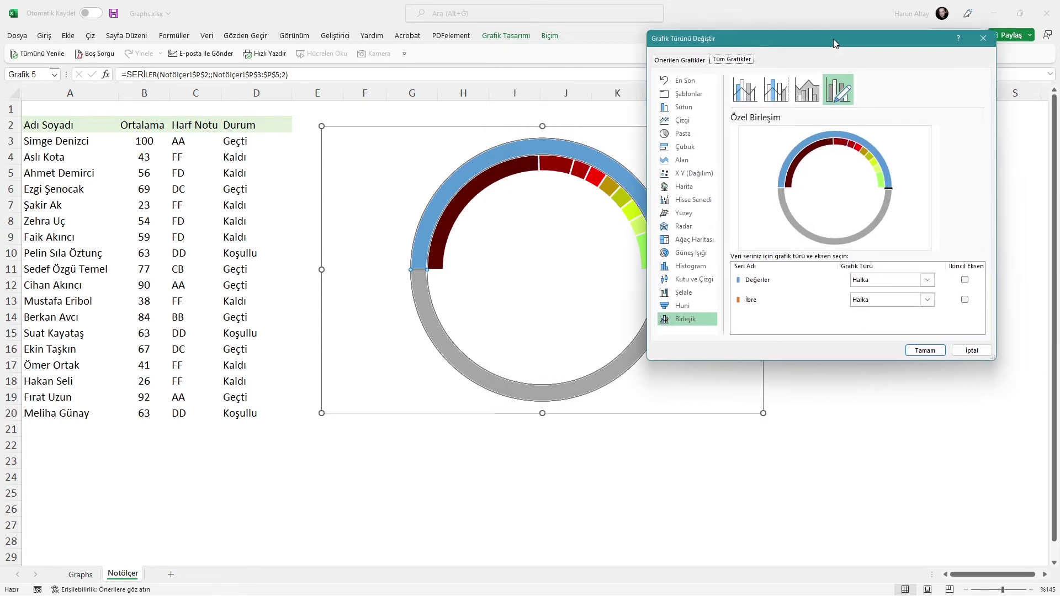
{"action": "left_click", "coordinate": [910, 301]}
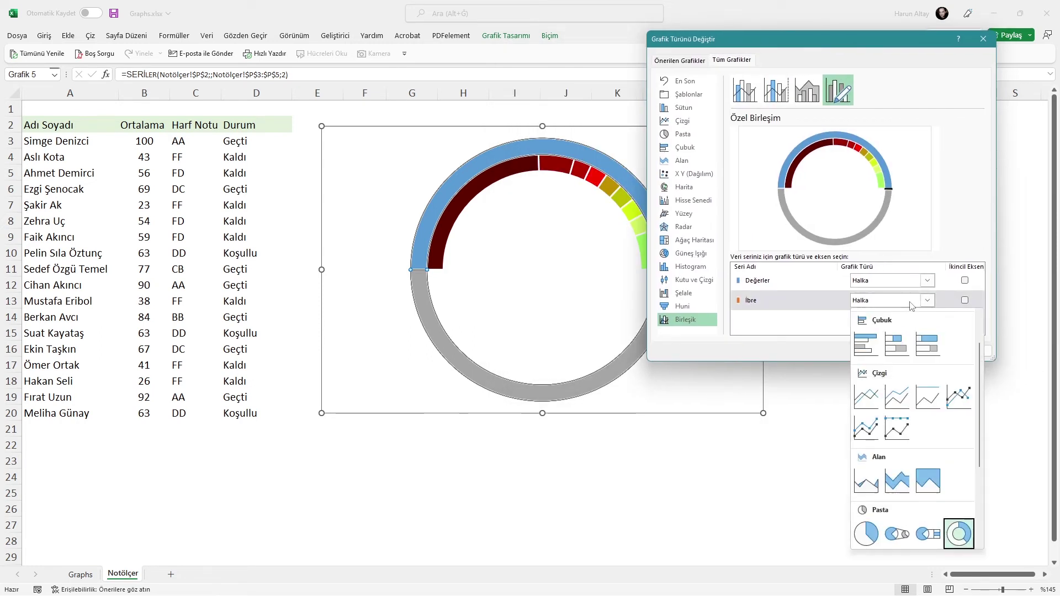
{"action": "left_click", "coordinate": [866, 534]}
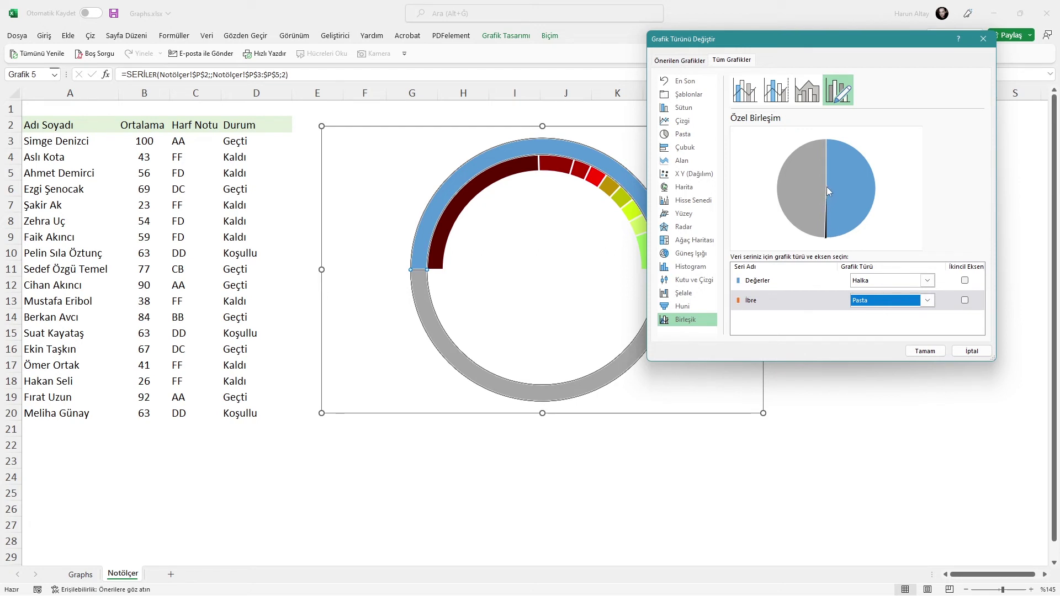
{"action": "left_click", "coordinate": [965, 300]}
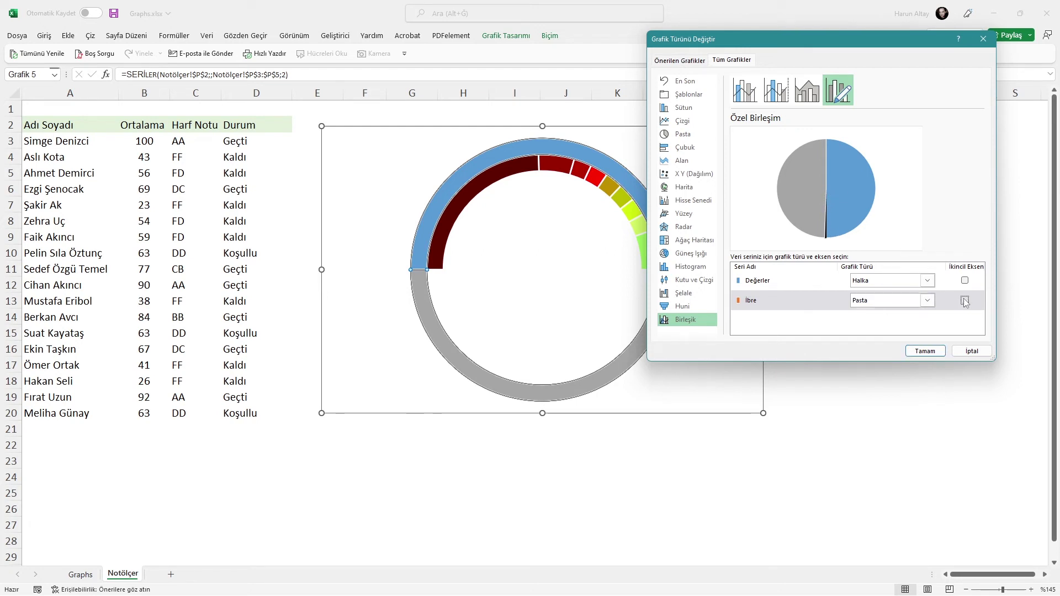
{"action": "left_click", "coordinate": [920, 348]}
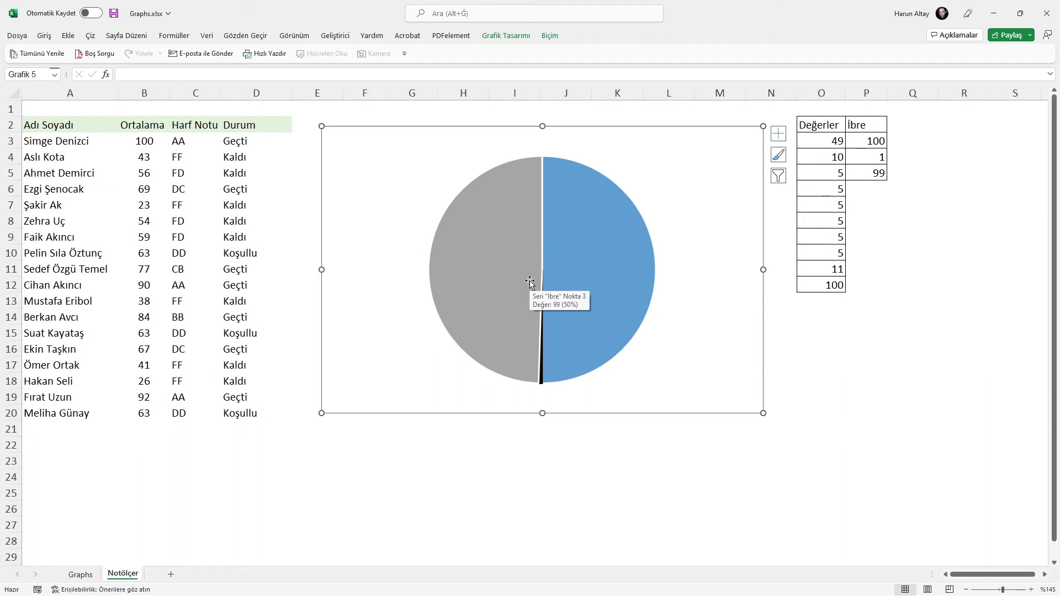
{"action": "right_click", "coordinate": [575, 240]}
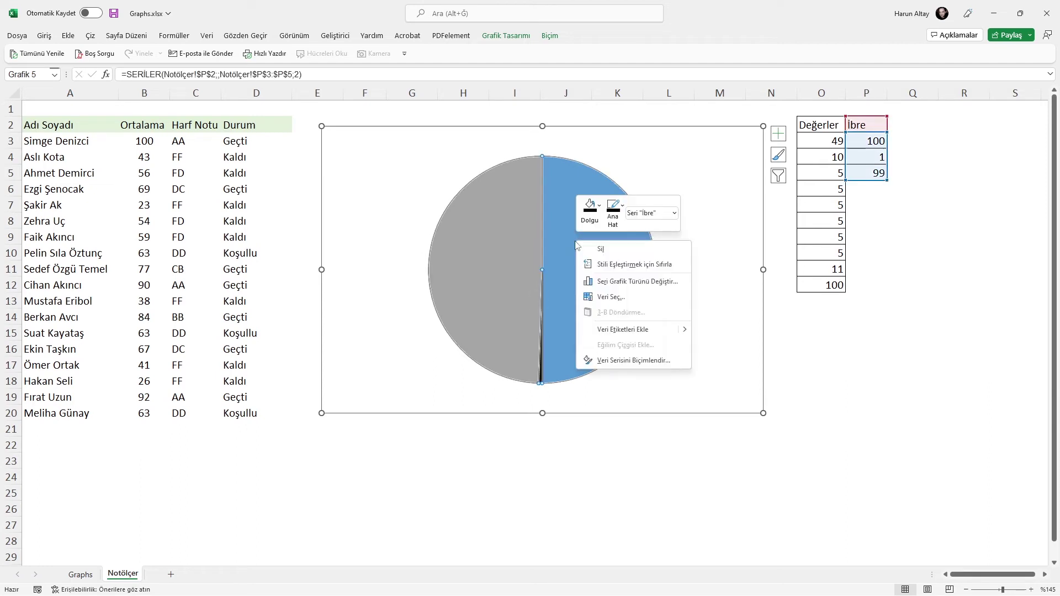
- Set the İbre pie's first slice angle to 270°
{"action": "left_click", "coordinate": [605, 362]}
{"action": "mouse_move", "coordinate": [1016, 246]}
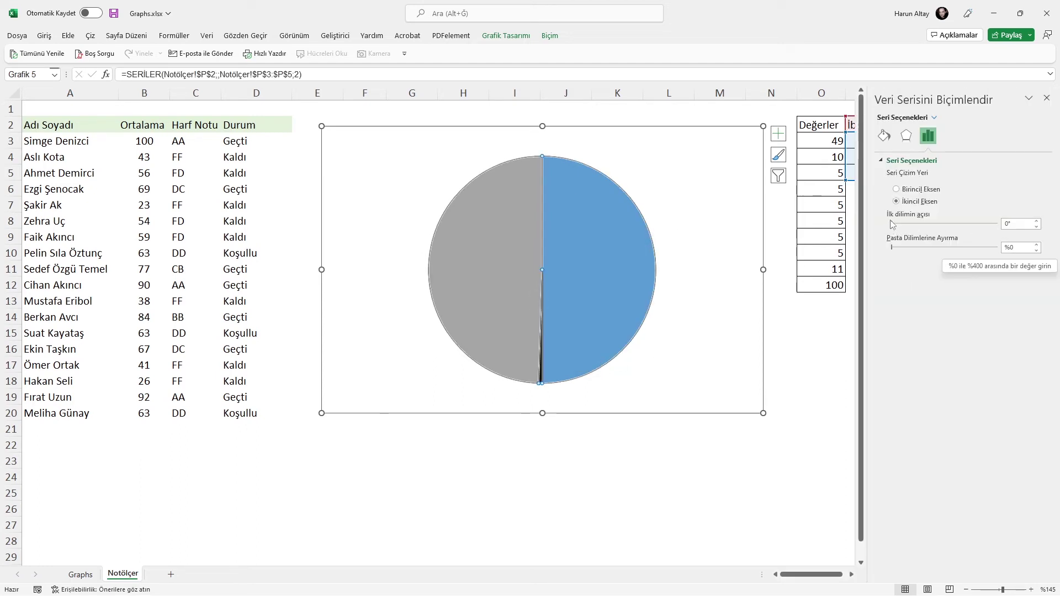
{"action": "double_click", "coordinate": [1019, 222]}
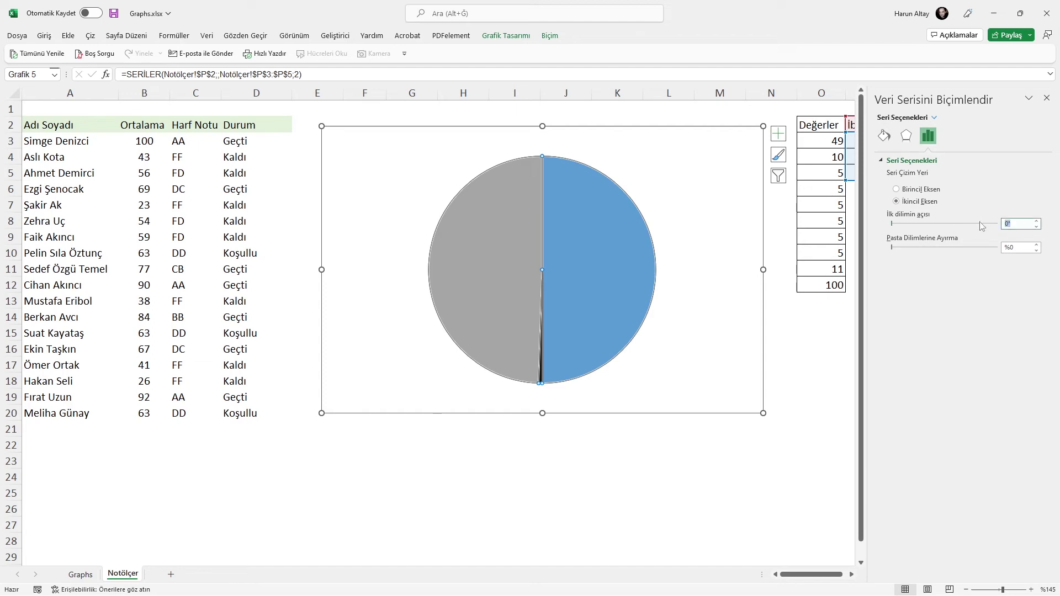
{"action": "type", "text": "270"}
{"action": "key", "text": "Return"}
{"action": "left_click", "coordinate": [821, 333]}
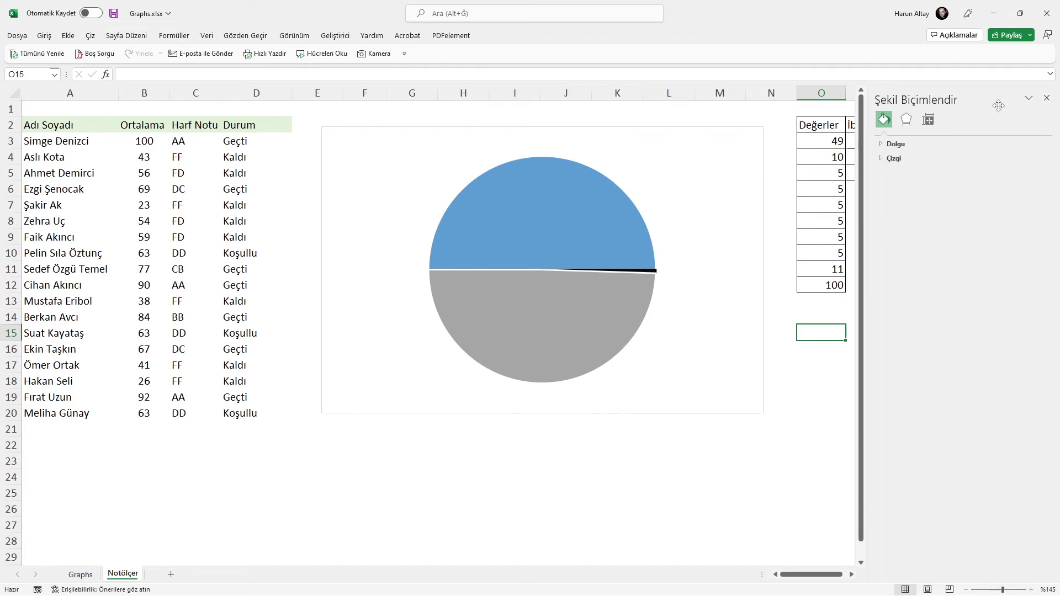
{"action": "left_click", "coordinate": [1047, 98]}
{"action": "left_click", "coordinate": [878, 142]}
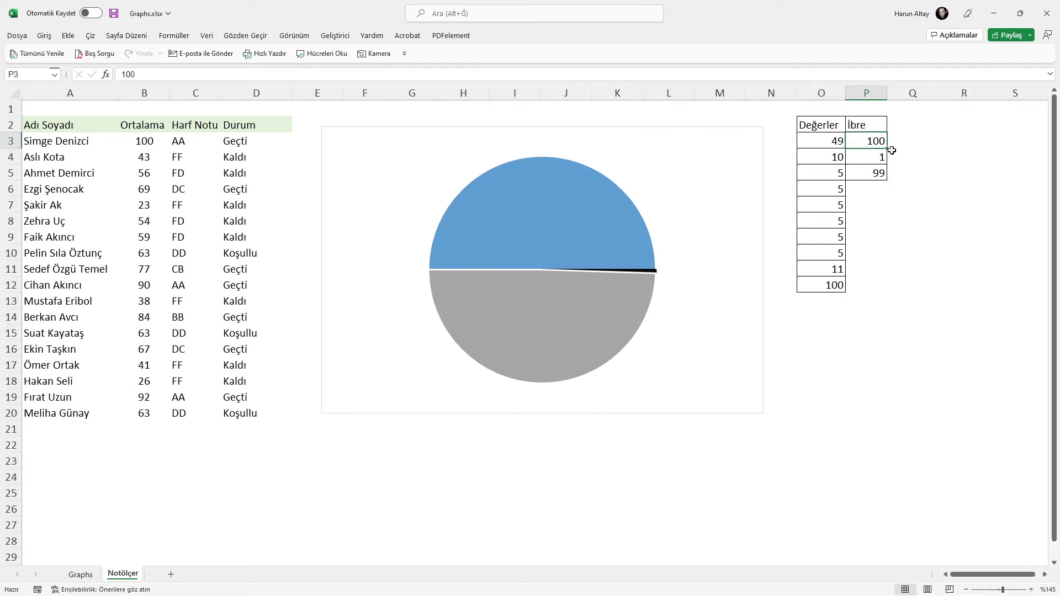
- Set No Fill on the blue upper slice and the grey lower half
{"action": "left_click", "coordinate": [565, 203]}
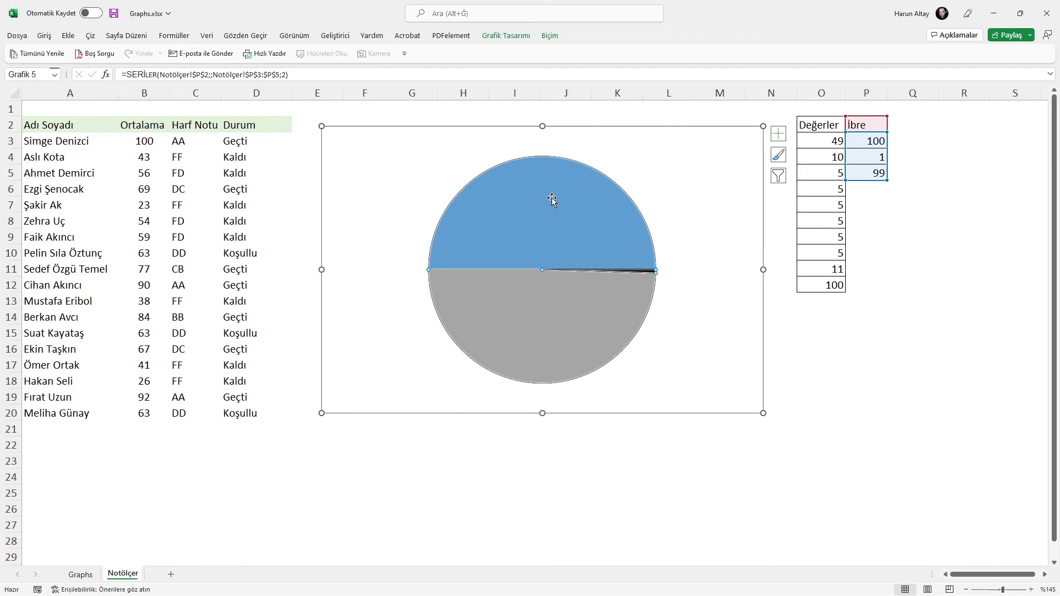
{"action": "right_click", "coordinate": [552, 198]}
{"action": "left_click", "coordinate": [572, 171]}
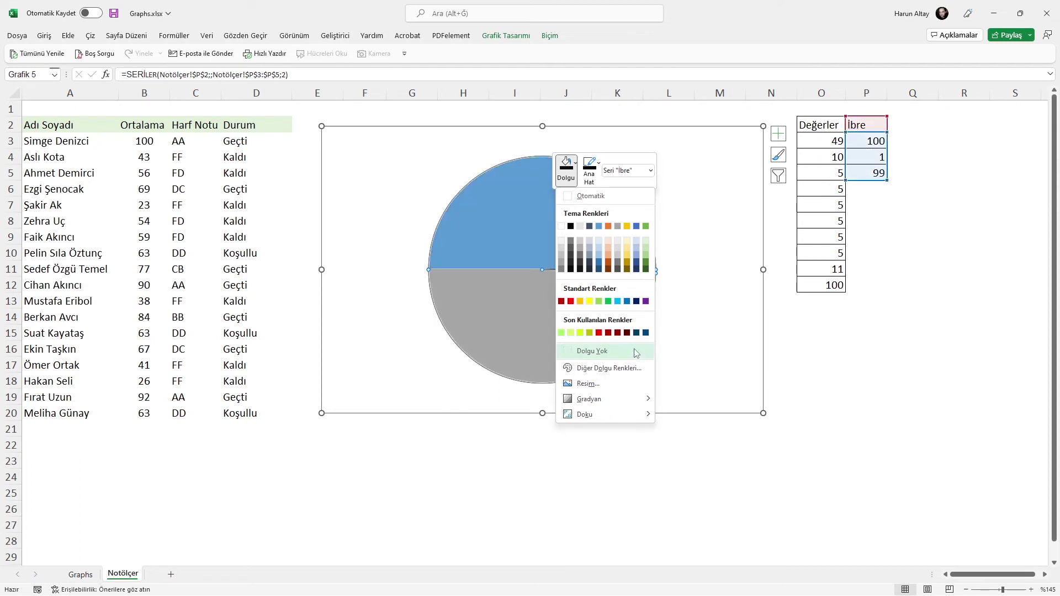
{"action": "left_click", "coordinate": [610, 238]}
{"action": "right_click", "coordinate": [529, 197]}
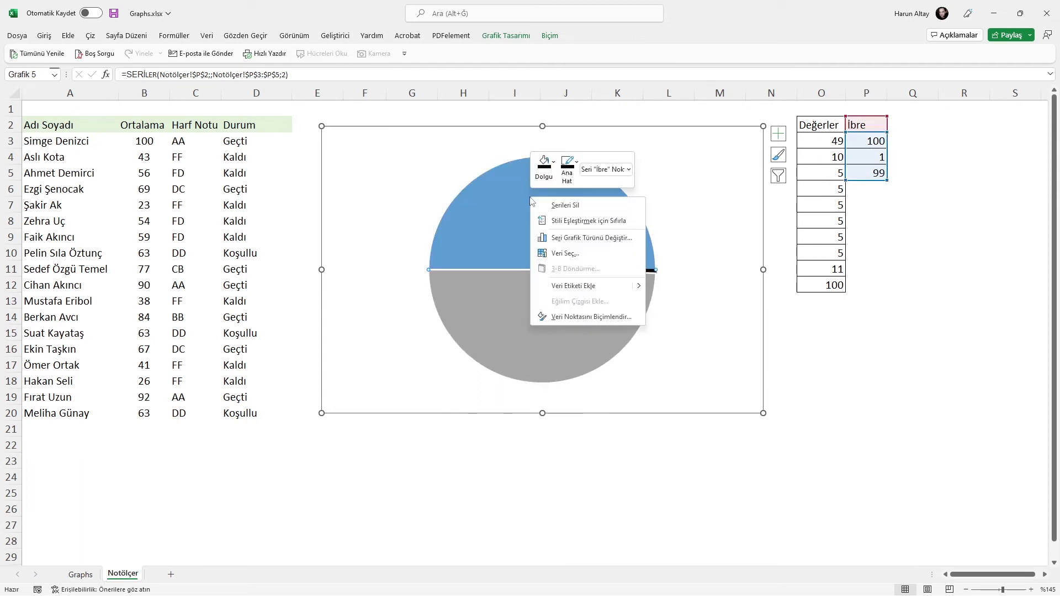
{"action": "left_click", "coordinate": [544, 164]}
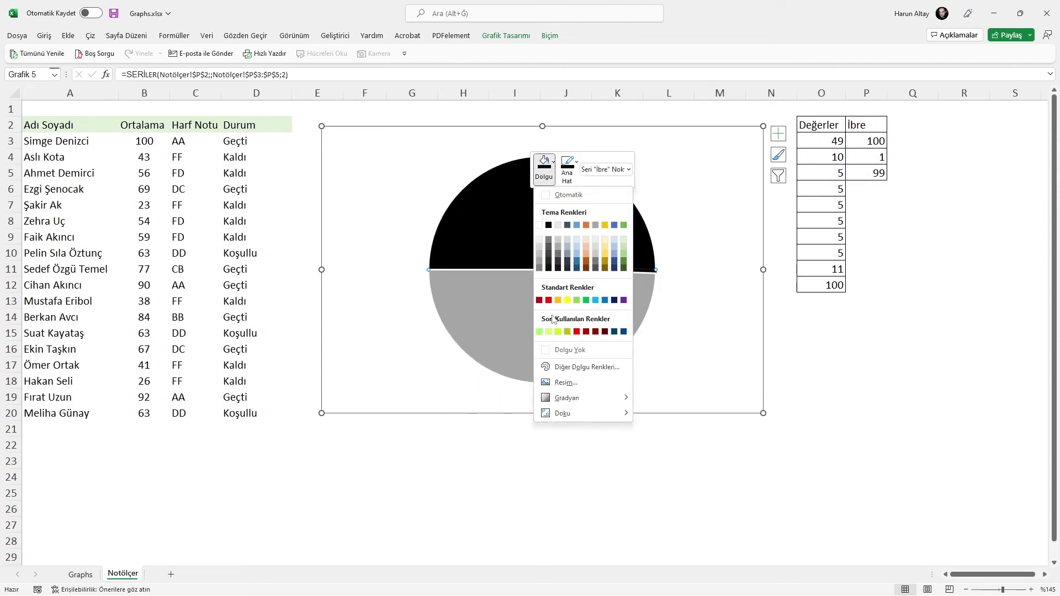
{"action": "left_click", "coordinate": [548, 351]}
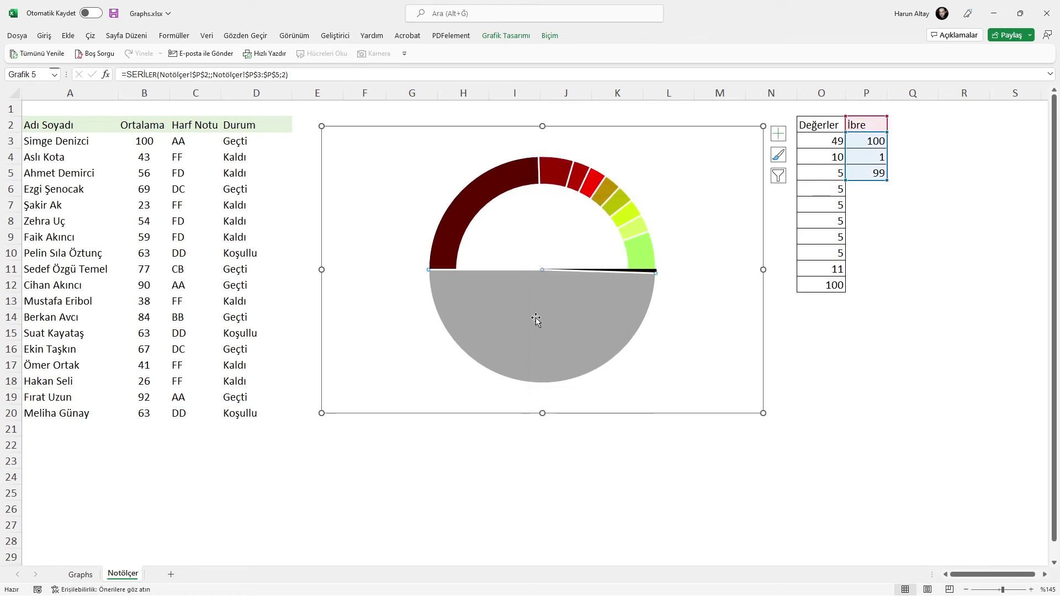
{"action": "right_click", "coordinate": [519, 313]}
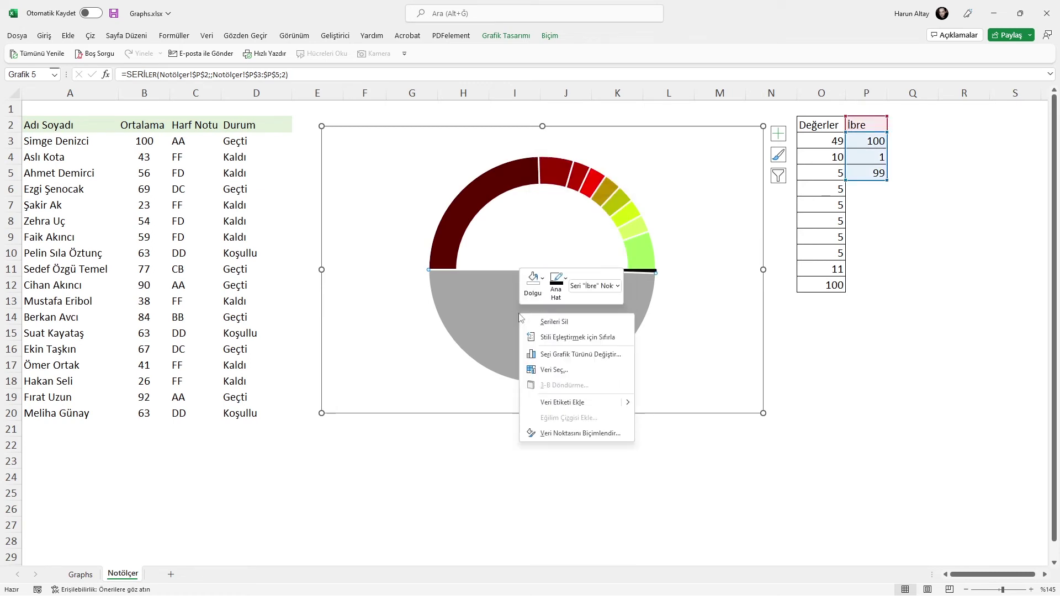
{"action": "left_click", "coordinate": [544, 291]}
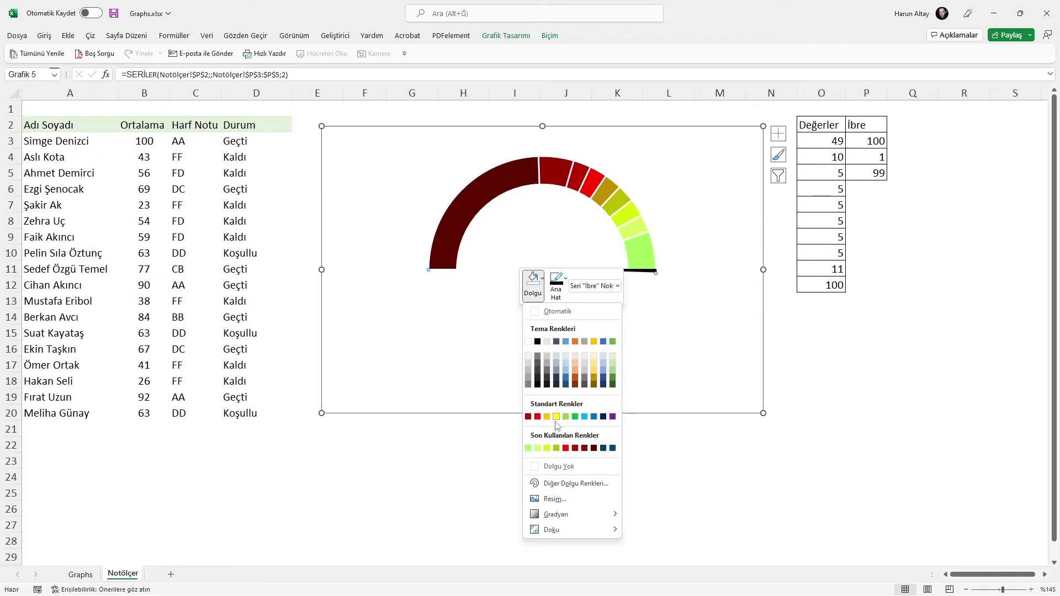
{"action": "left_click", "coordinate": [555, 467]}
{"action": "left_click", "coordinate": [886, 145]}
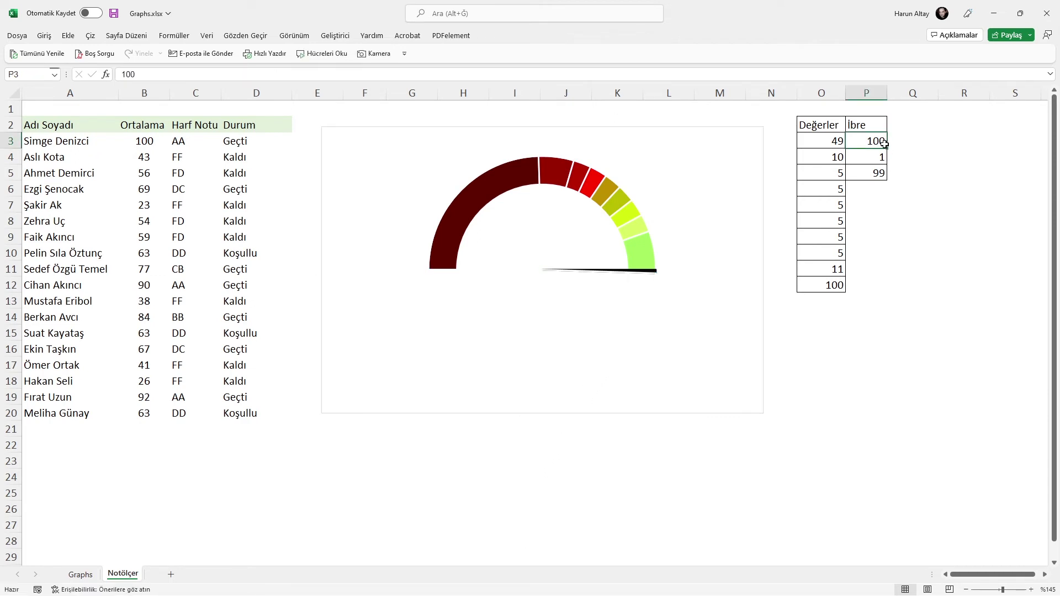
- Enter 25 as the needle position in P3 and inspect the needle values and pie slices
{"action": "type", "text": "25"}
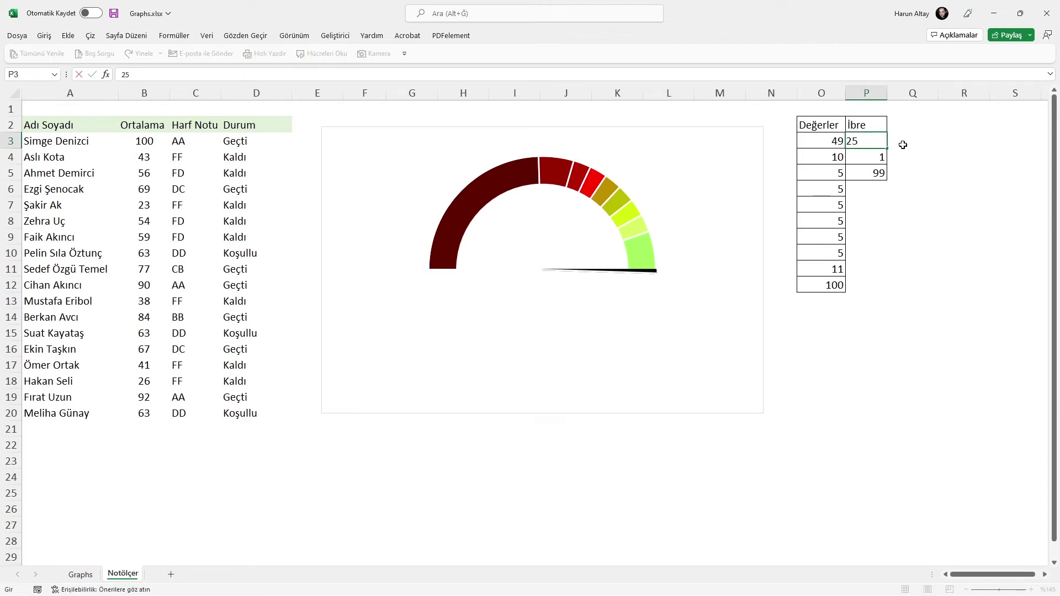
{"action": "left_click", "coordinate": [949, 234]}
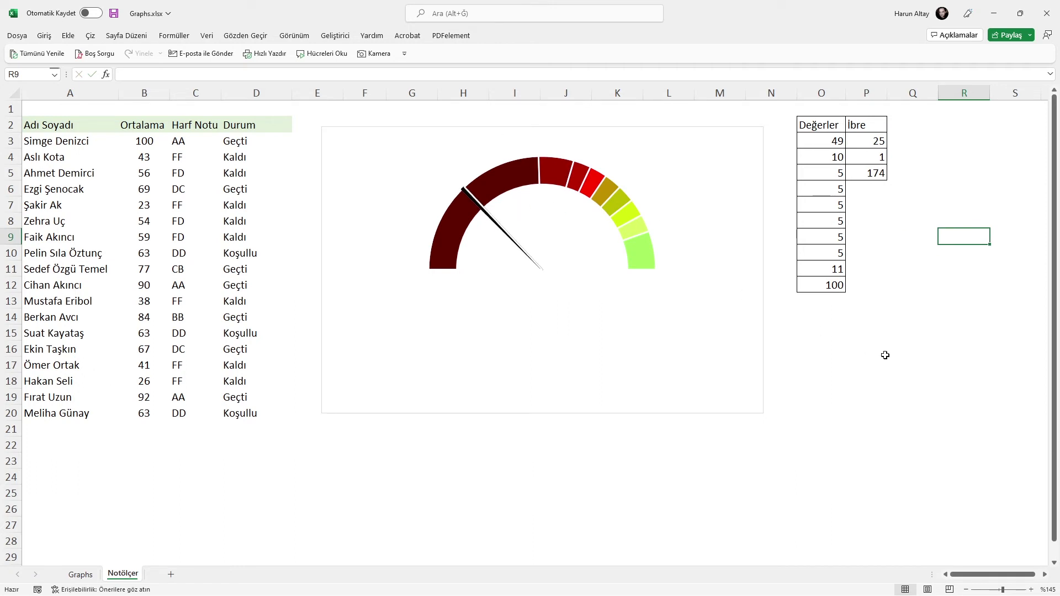
{"action": "left_click_drag", "start_coordinate": [877, 141], "coordinate": [878, 173]}
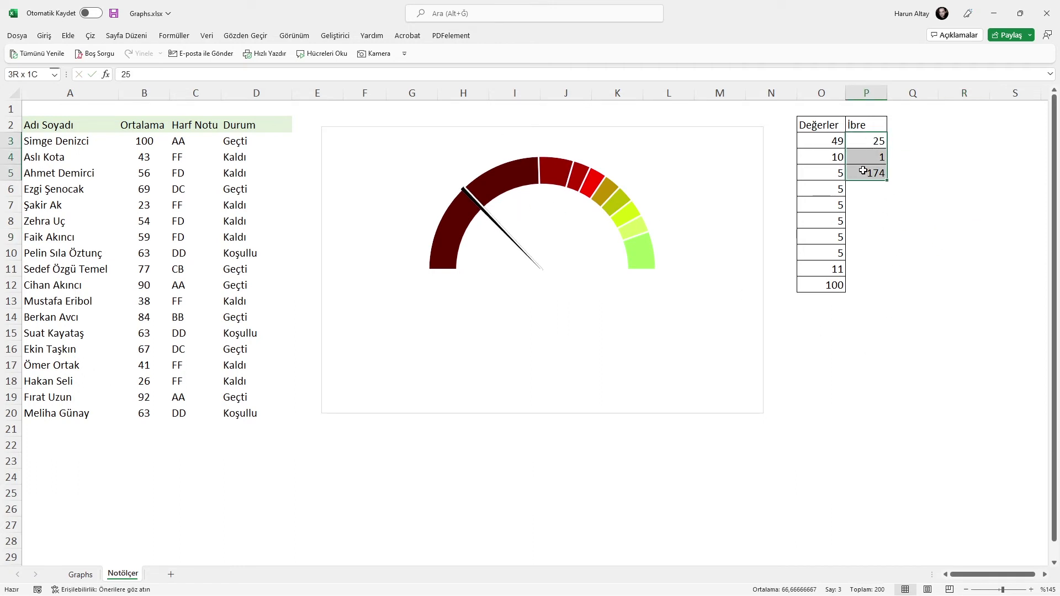
{"action": "left_click_drag", "start_coordinate": [828, 141], "coordinate": [834, 283]}
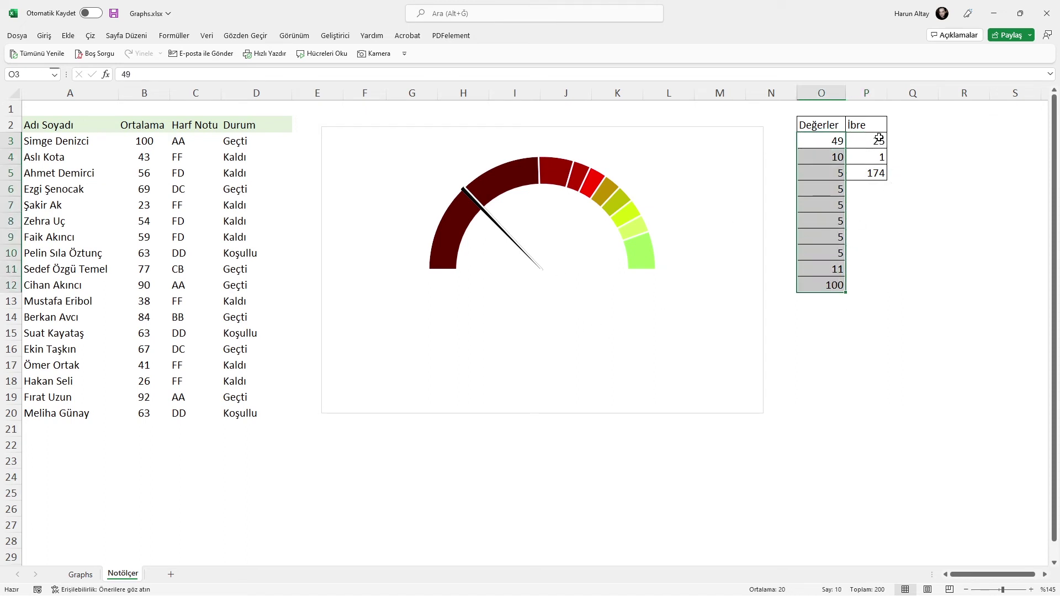
{"action": "left_click", "coordinate": [879, 157]}
{"action": "left_click", "coordinate": [884, 173]}
{"action": "left_click", "coordinate": [906, 169]}
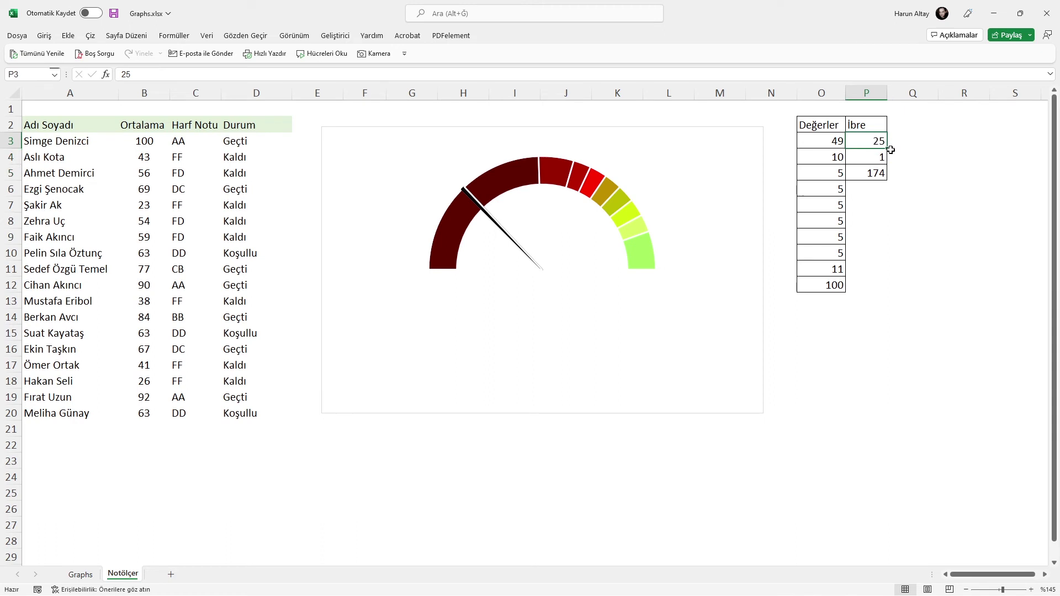
{"action": "left_click", "coordinate": [510, 319]}
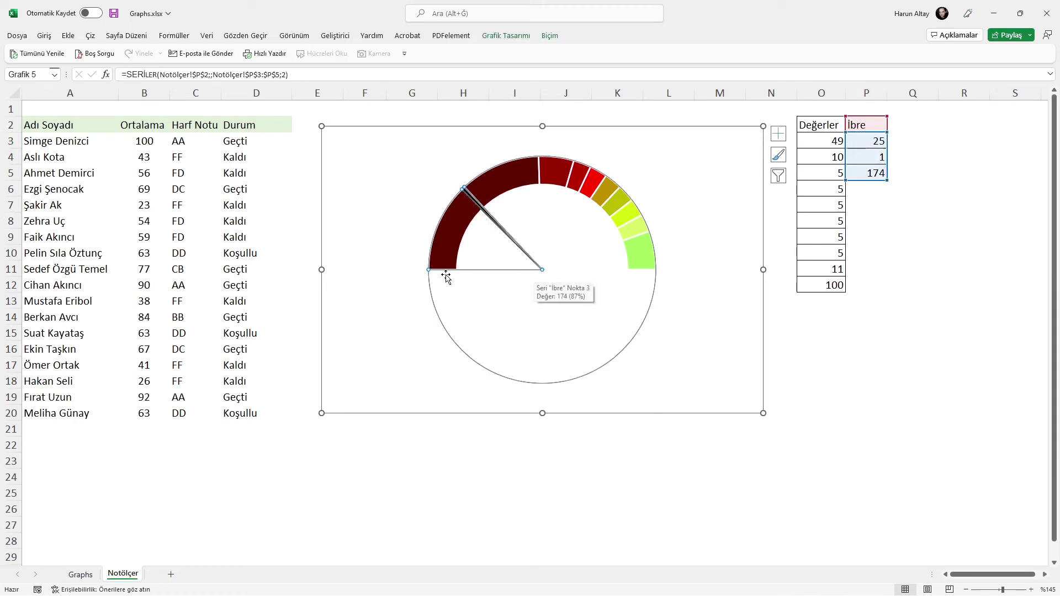
{"action": "left_click", "coordinate": [483, 247]}
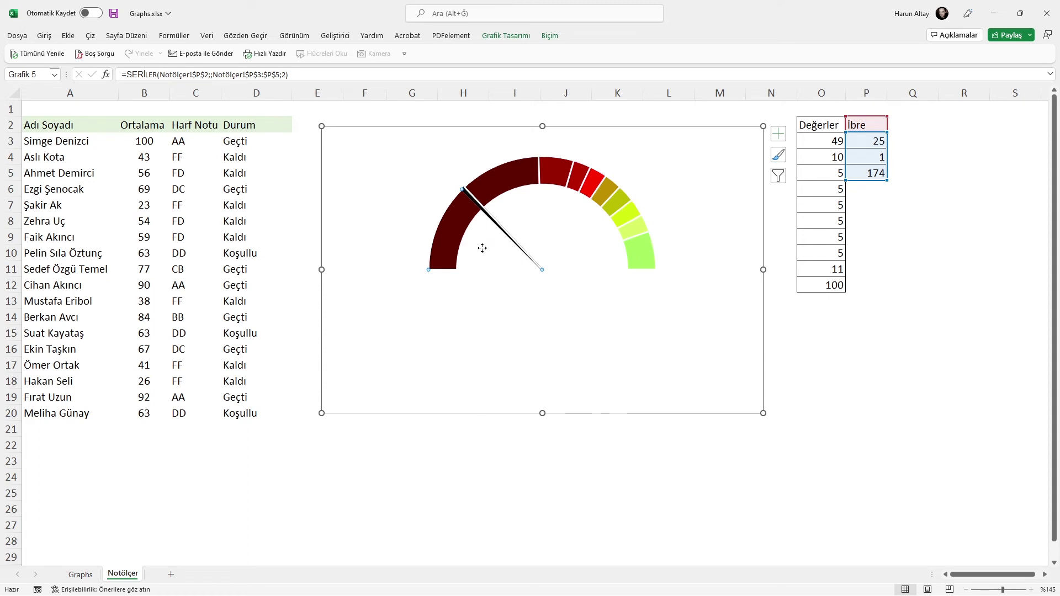
{"action": "left_click", "coordinate": [853, 144]}
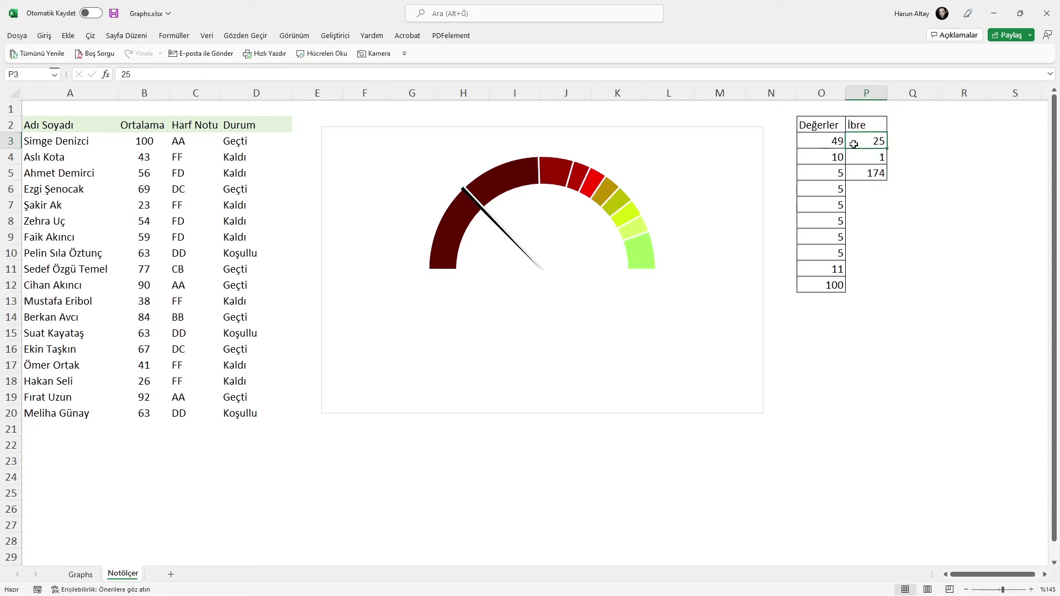
{"action": "left_click", "coordinate": [530, 334]}
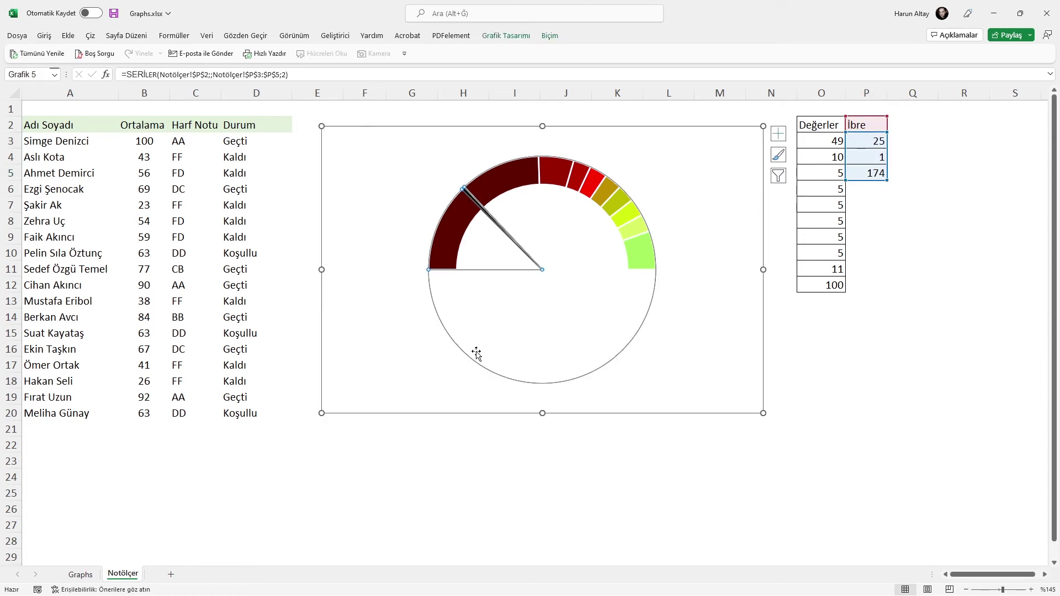
- Try needle widths of 6 and 2 in P4, then restore the width to 1
{"action": "left_click", "coordinate": [875, 157]}
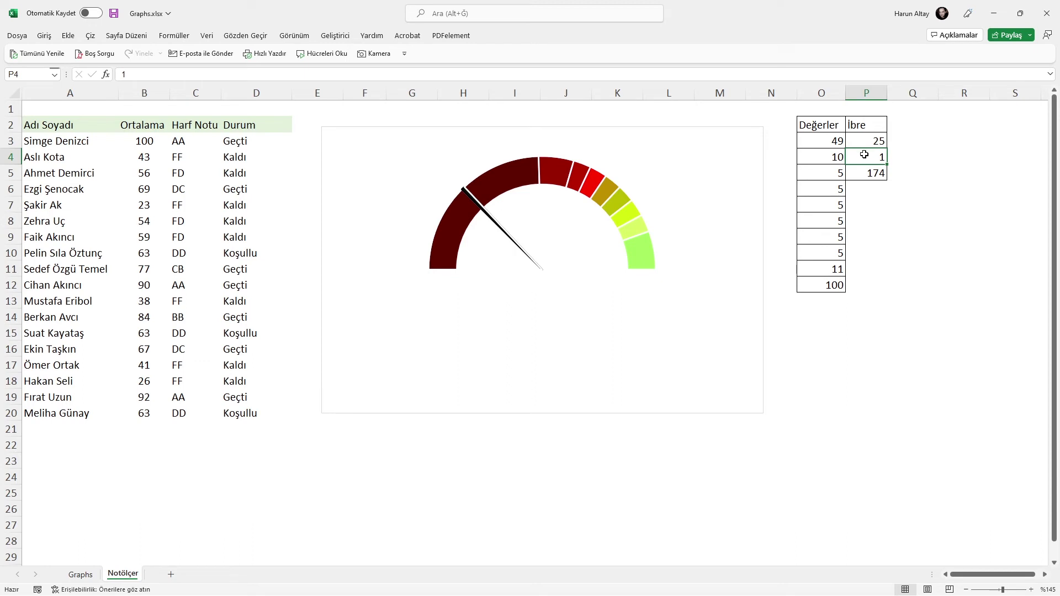
{"action": "type", "text": "6"}
{"action": "left_click", "coordinate": [978, 234]}
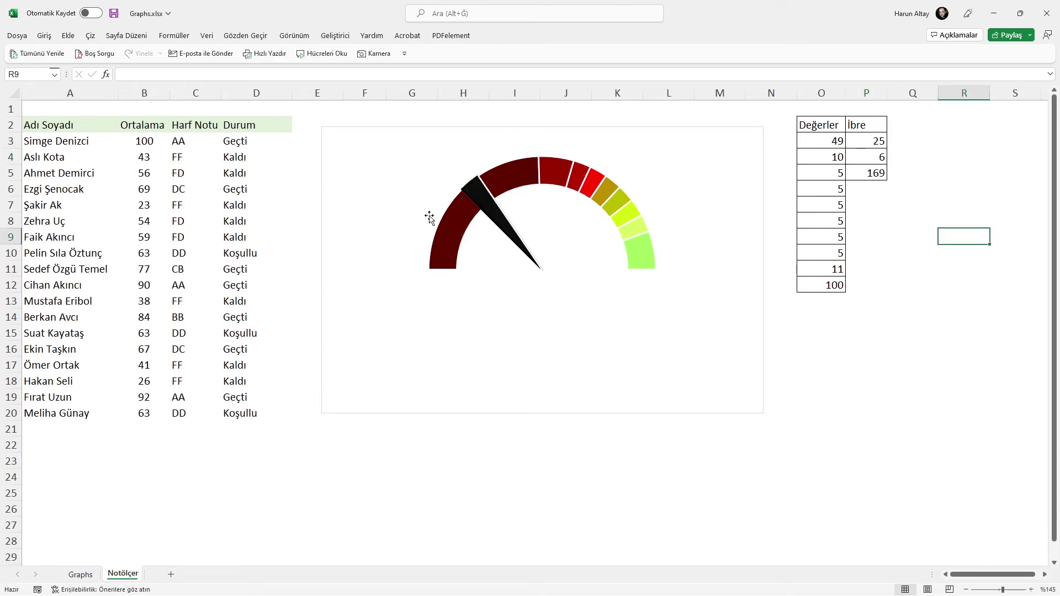
{"action": "left_click", "coordinate": [880, 159]}
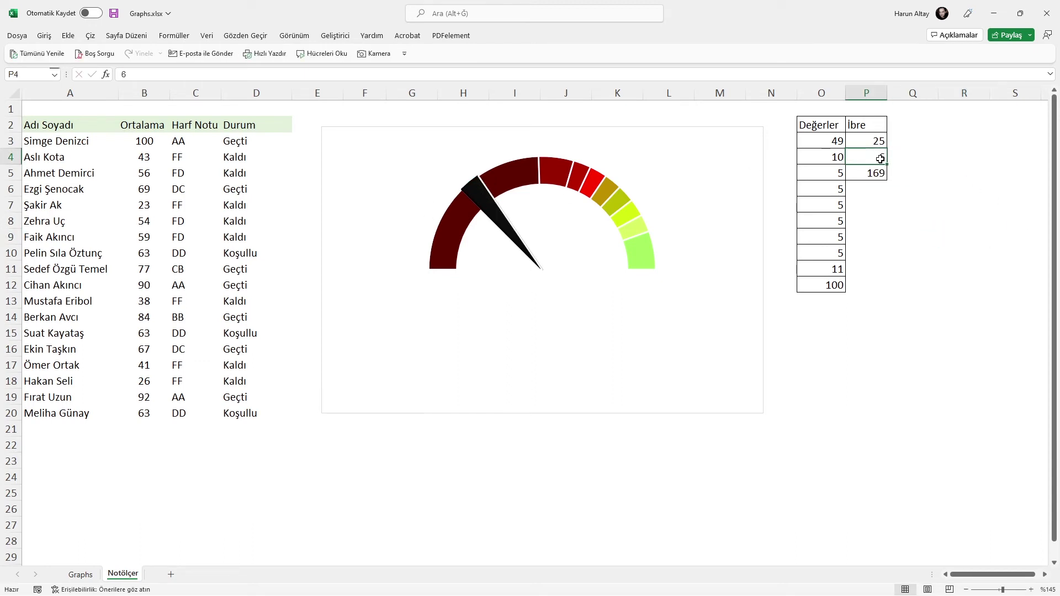
{"action": "type", "text": "2"}
{"action": "left_click", "coordinate": [905, 204]}
{"action": "left_click", "coordinate": [912, 236]}
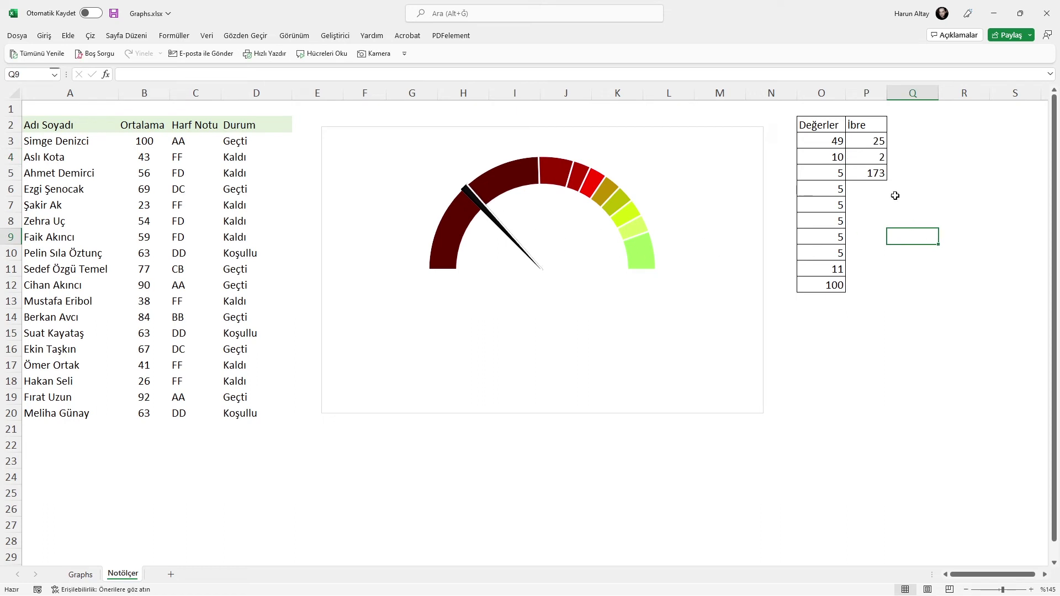
{"action": "left_click", "coordinate": [884, 156]}
{"action": "type", "text": "1"}
{"action": "left_click", "coordinate": [912, 188]}
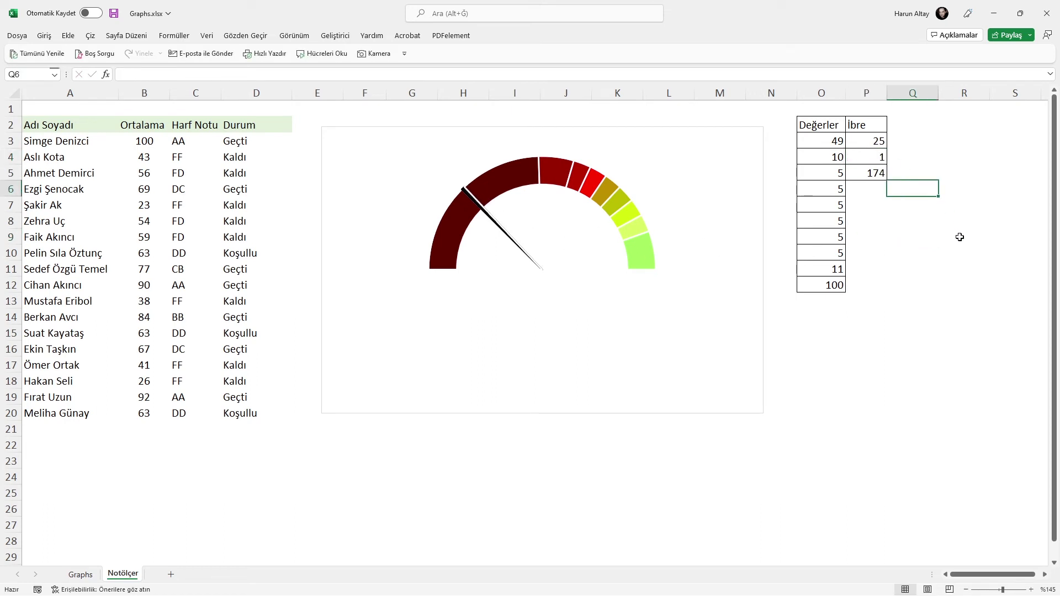
- Draw a small diamond shape at the gauge's needle pivot point
{"action": "left_click", "coordinate": [67, 35]}
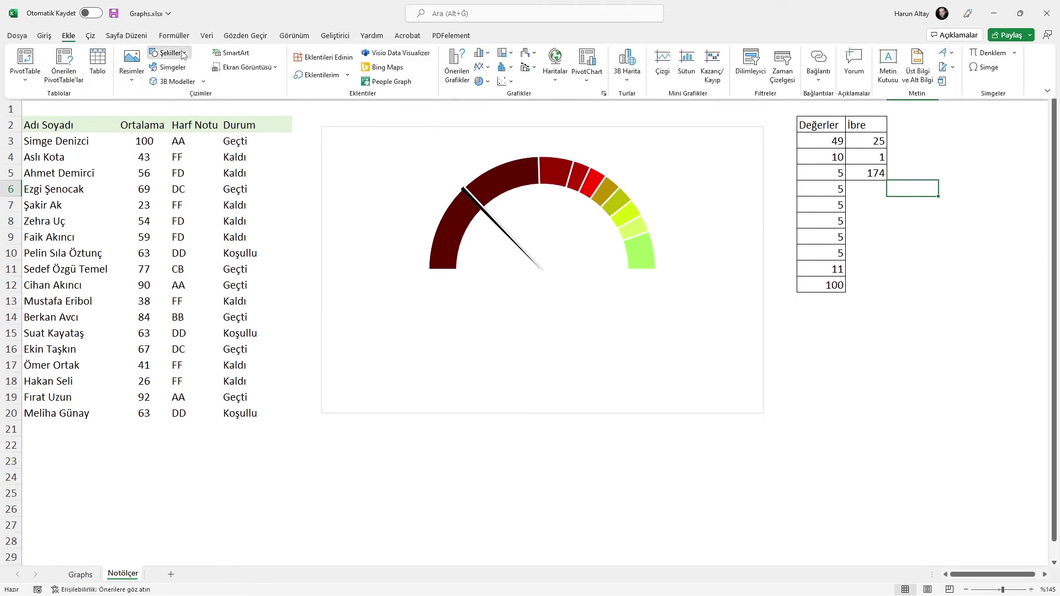
{"action": "left_click", "coordinate": [182, 53]}
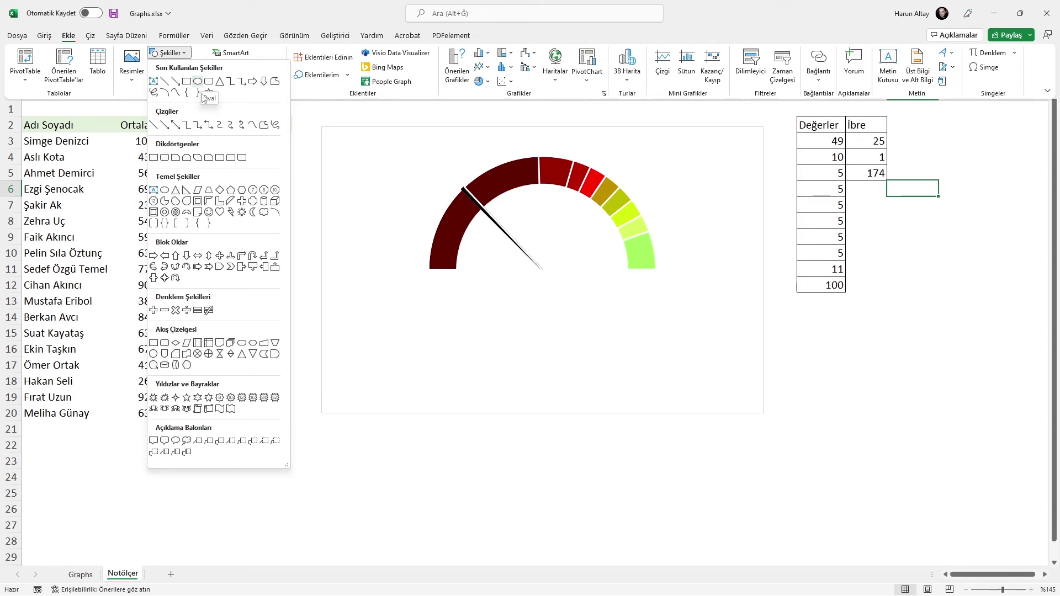
{"action": "left_click", "coordinate": [220, 190]}
{"action": "mouse_move", "coordinate": [509, 270]}
{"action": "left_mouse_down"}
{"action": "mouse_move", "coordinate": [526, 291]}
{"action": "mouse_move", "coordinate": [538, 267]}
{"action": "left_mouse_up"}
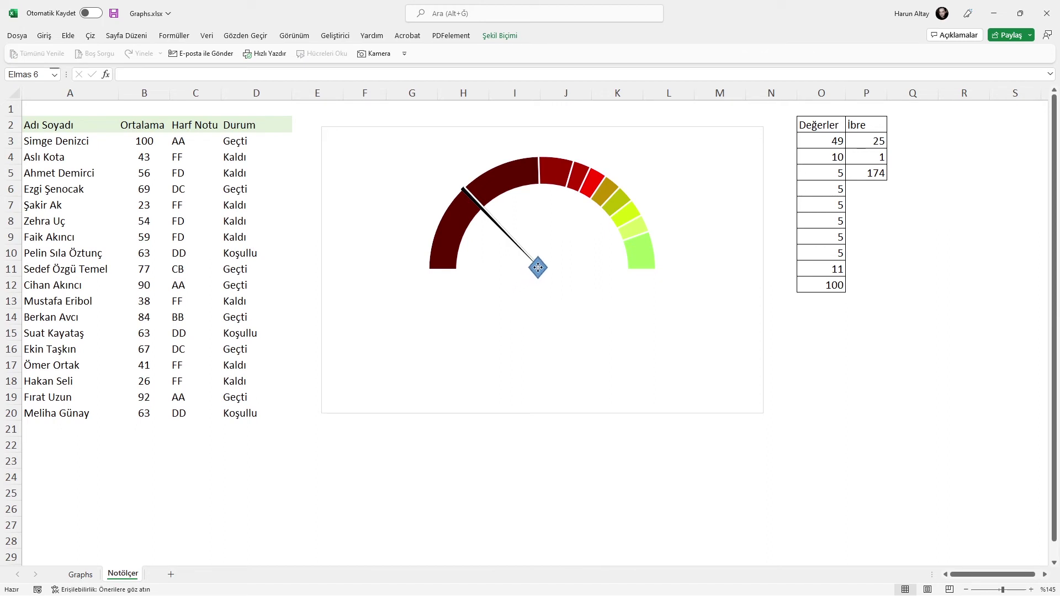
{"action": "left_click", "coordinate": [538, 268]}
{"action": "left_click", "coordinate": [870, 333]}
{"action": "left_click", "coordinate": [538, 268]}
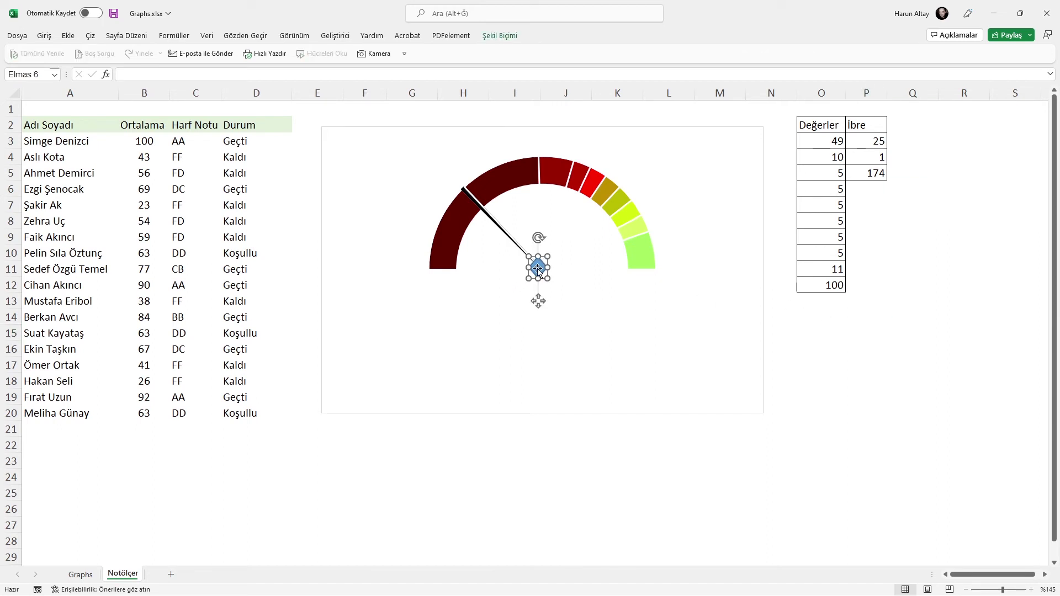
- Fill the pivot diamond with dark red
{"action": "left_click", "coordinate": [500, 36]}
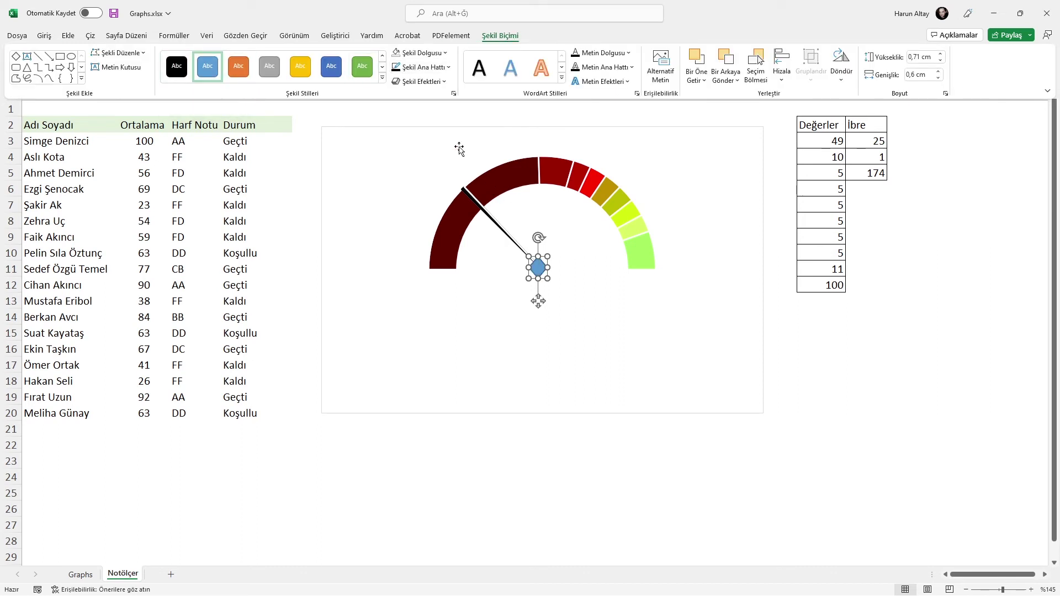
{"action": "left_click", "coordinate": [382, 78]}
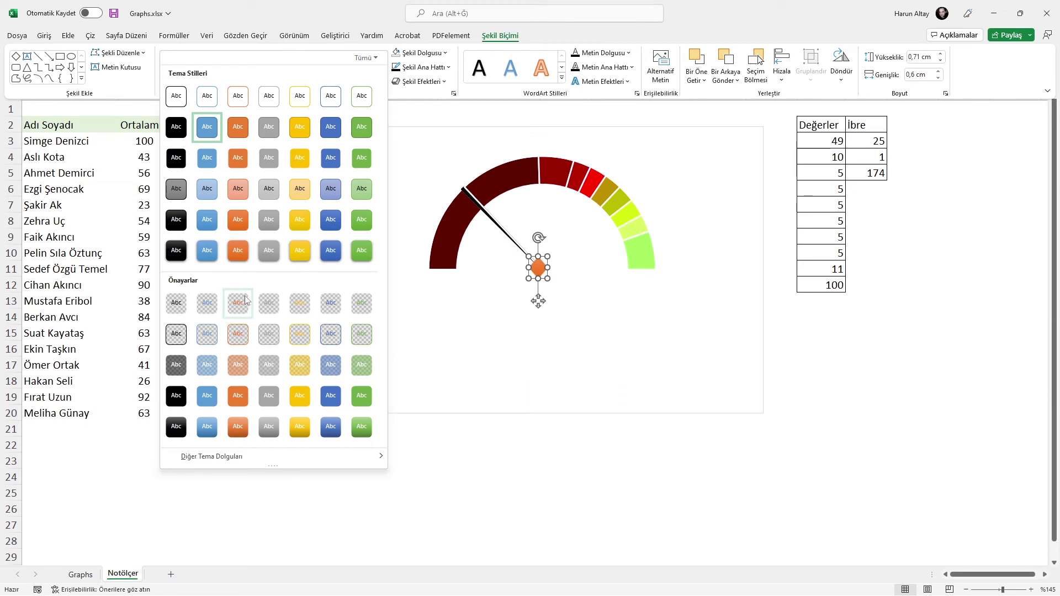
{"action": "left_click", "coordinate": [420, 53]}
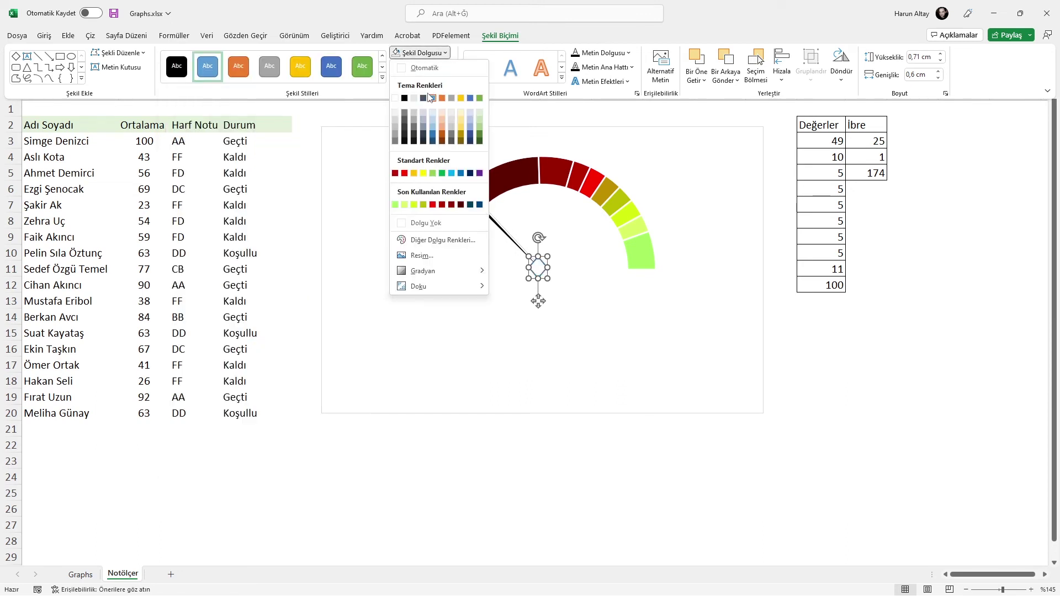
{"action": "left_click", "coordinate": [461, 205]}
{"action": "left_click", "coordinate": [847, 365]}
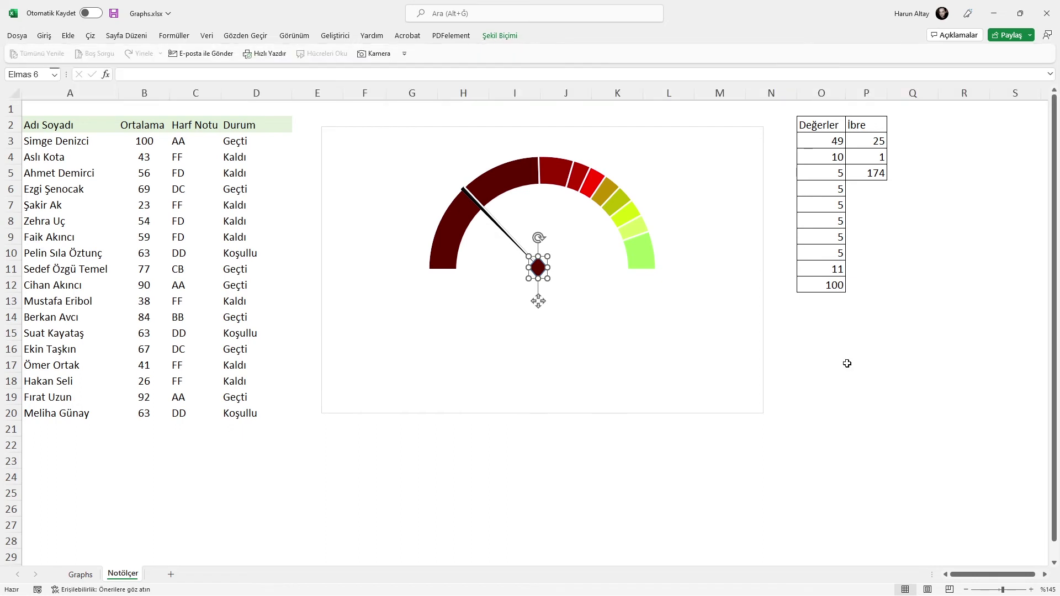
- Test the needle with values in P3, including 100, and nudge the pivot diamond into line
{"action": "left_click", "coordinate": [878, 148]}
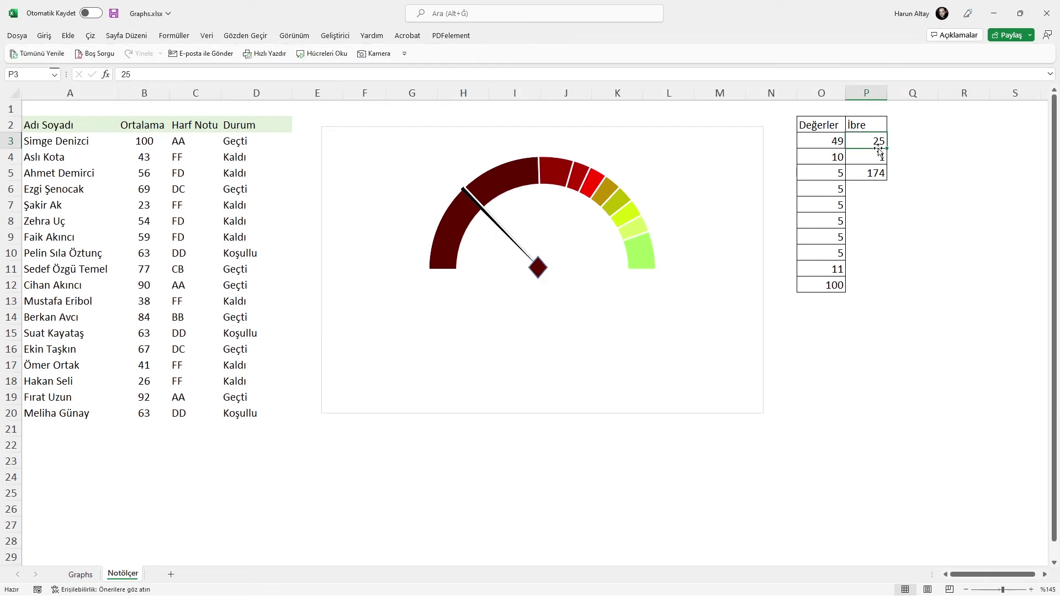
{"action": "type", "text": "1"}
{"action": "type", "text": "57"}
{"action": "left_click", "coordinate": [908, 296]}
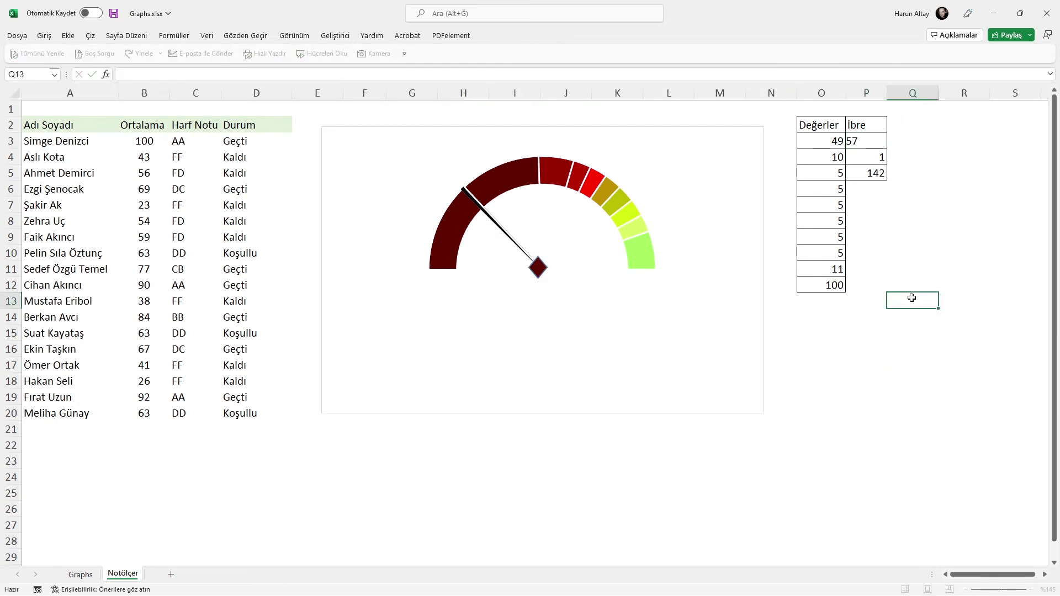
{"action": "left_click", "coordinate": [872, 141]}
{"action": "type", "text": "100"}
{"action": "key", "text": "Return"}
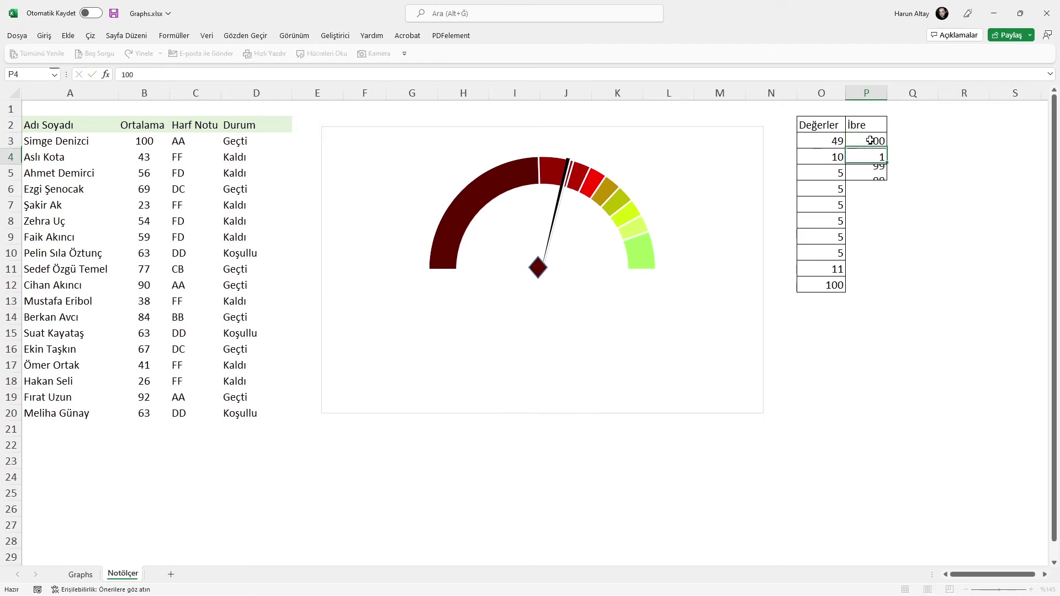
{"action": "left_click", "coordinate": [538, 266]}
{"action": "left_click_drag", "start_coordinate": [538, 268], "coordinate": [543, 270]}
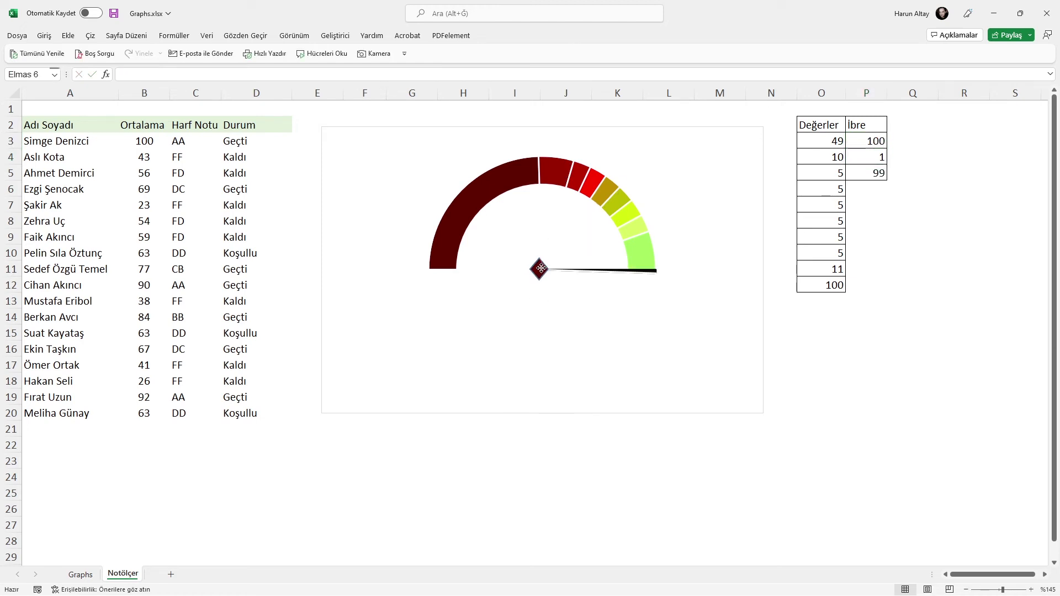
- Try 0 in P3, then set it to 50 so the needle points straight up
{"action": "left_click", "coordinate": [874, 142]}
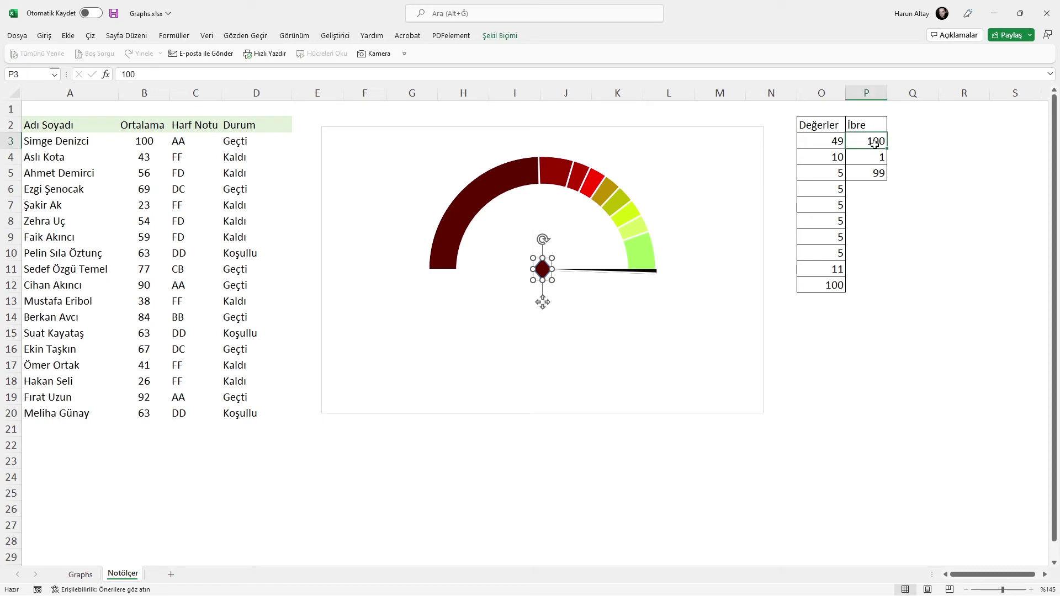
{"action": "type", "text": "0"}
{"action": "left_click", "coordinate": [934, 224]}
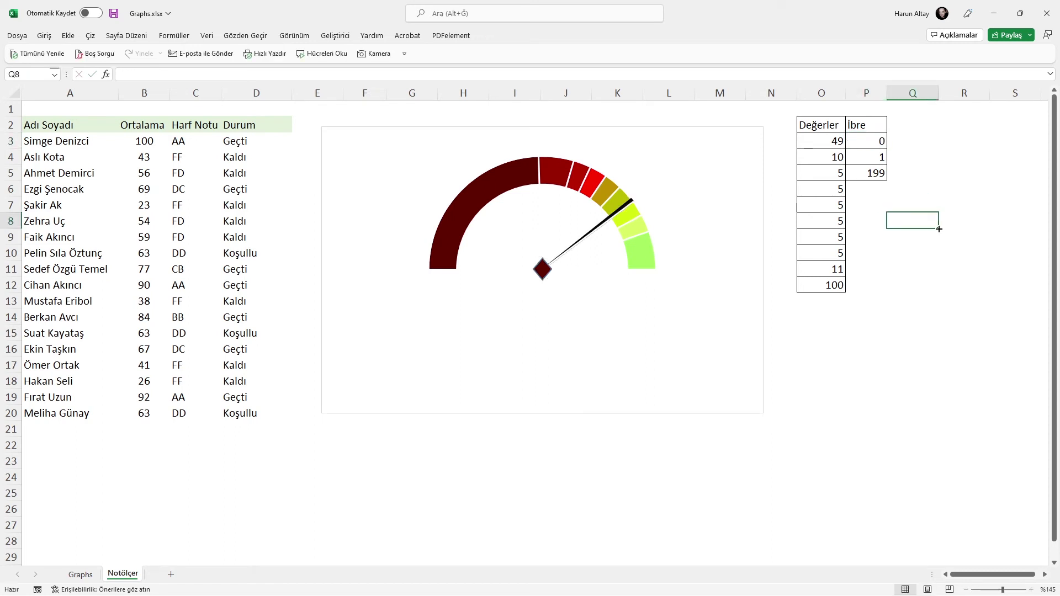
{"action": "left_click", "coordinate": [872, 145]}
{"action": "type", "text": "5"}
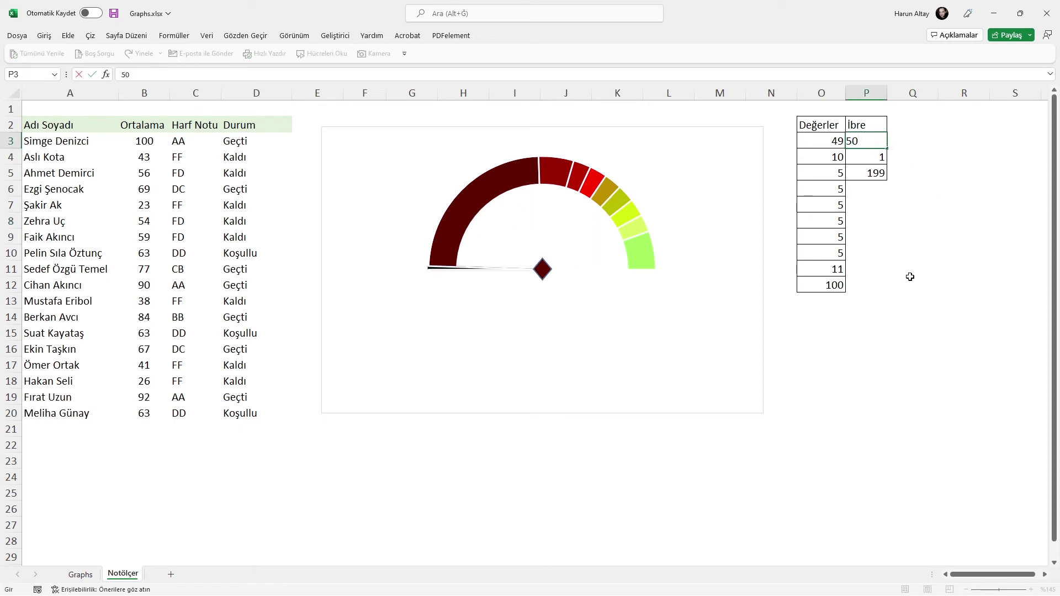
{"action": "left_click", "coordinate": [910, 277]}
{"action": "left_click", "coordinate": [542, 268]}
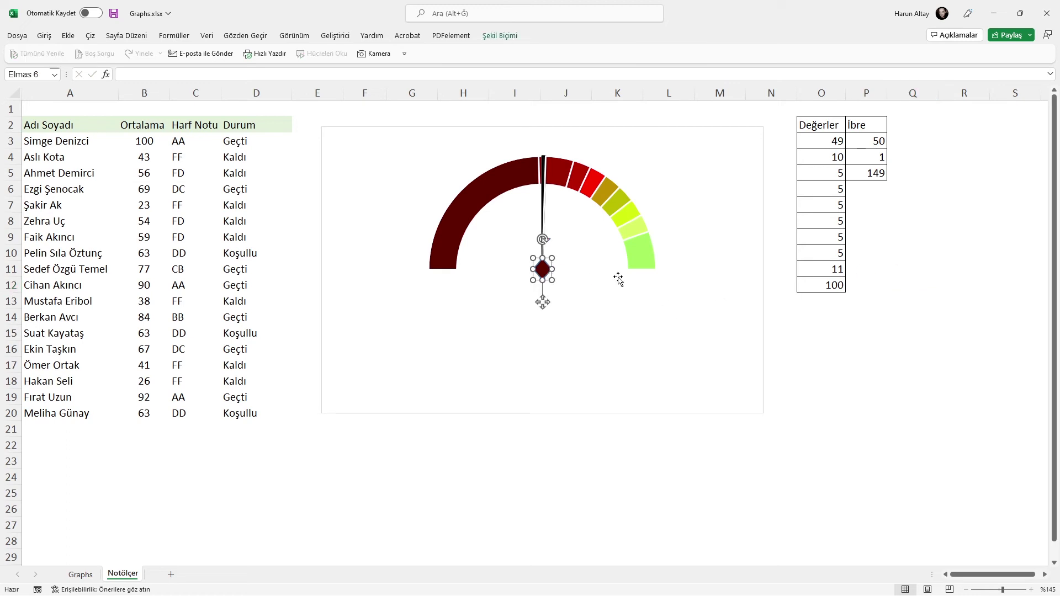
{"action": "left_click", "coordinate": [831, 387]}
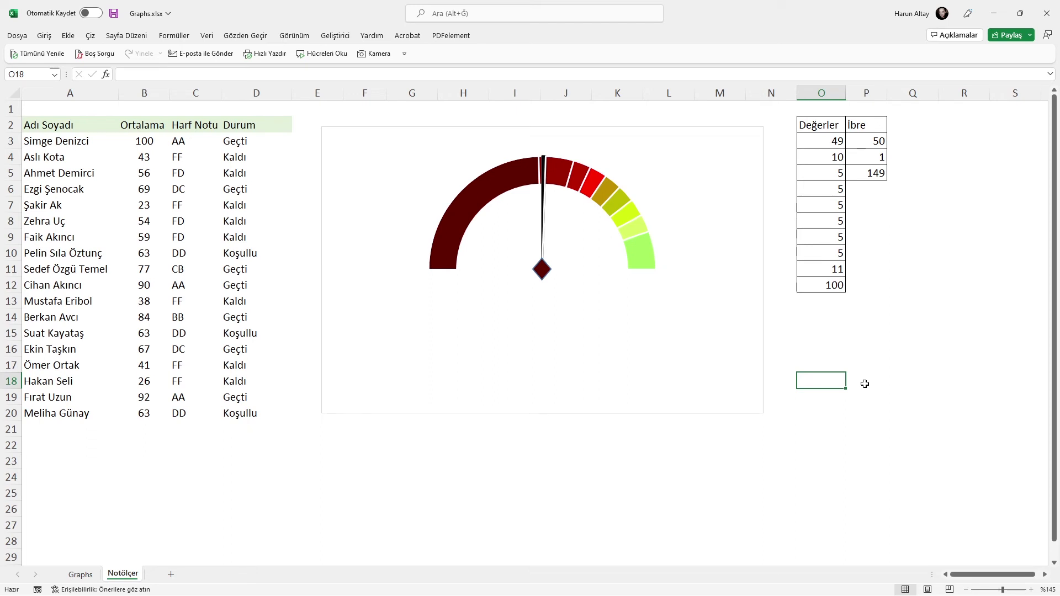
{"action": "left_click", "coordinate": [756, 336]}
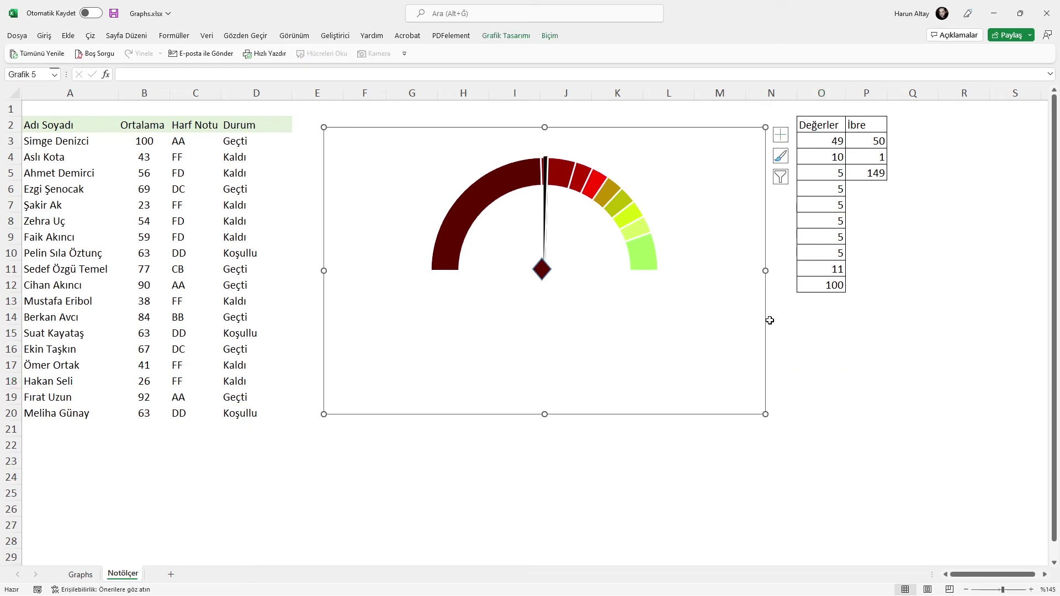
- Give the chart area no fill (Dolgu Yok) and no outline (Ana Hat Yok)
{"action": "left_click_drag", "start_coordinate": [769, 320], "coordinate": [767, 319]}
{"action": "right_click", "coordinate": [721, 159]}
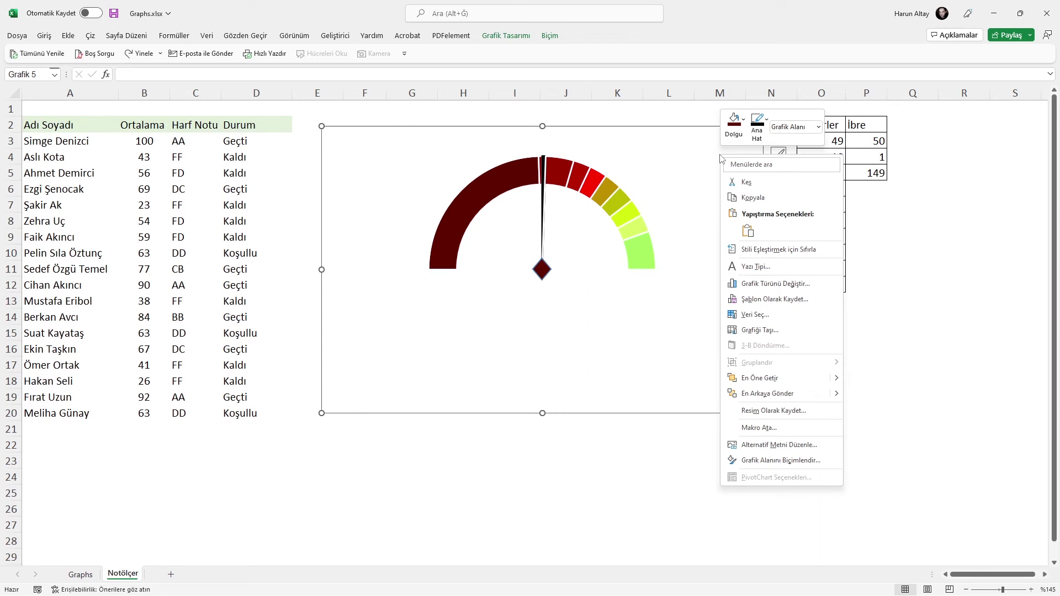
{"action": "left_click", "coordinate": [702, 134]}
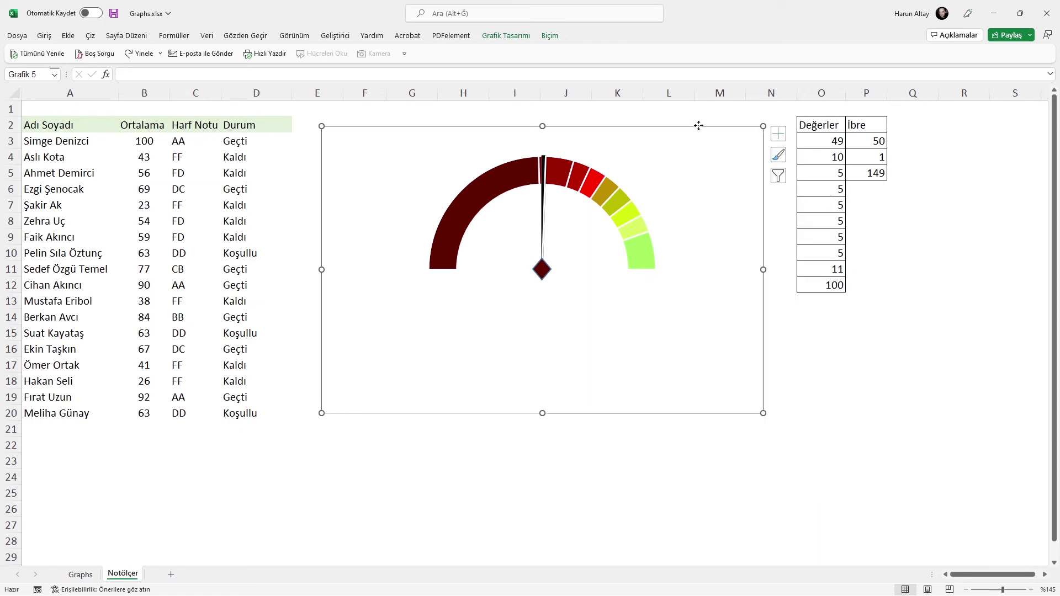
{"action": "right_click", "coordinate": [699, 128]}
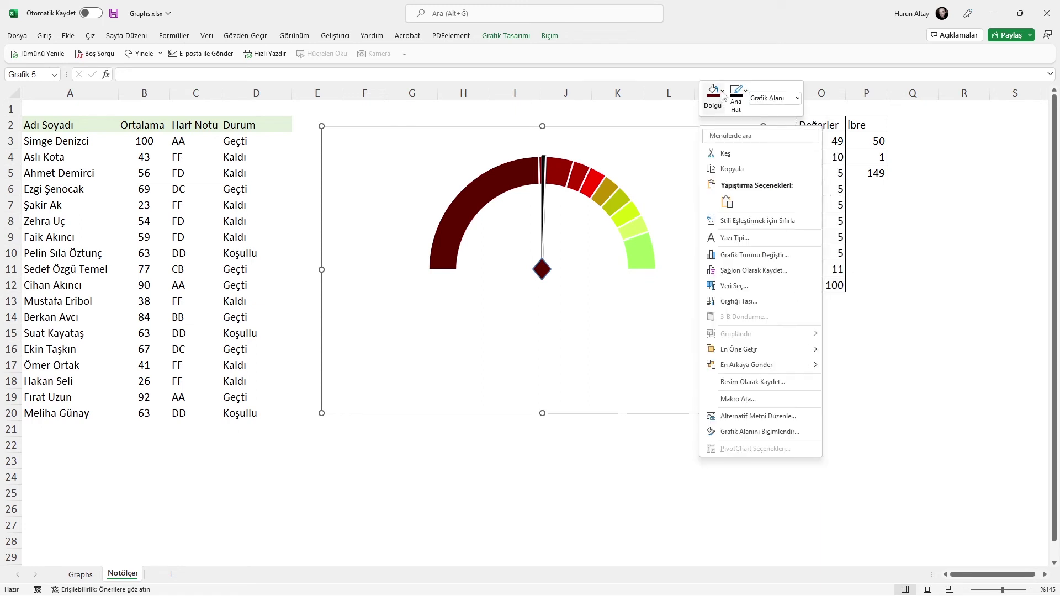
{"action": "left_click", "coordinate": [721, 92]}
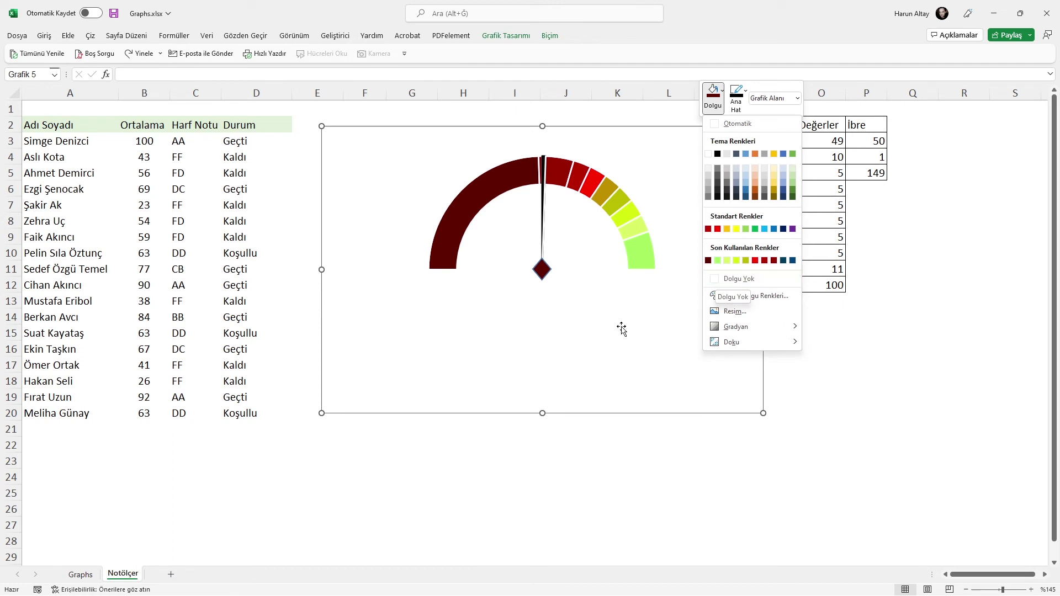
{"action": "left_click", "coordinate": [748, 103]}
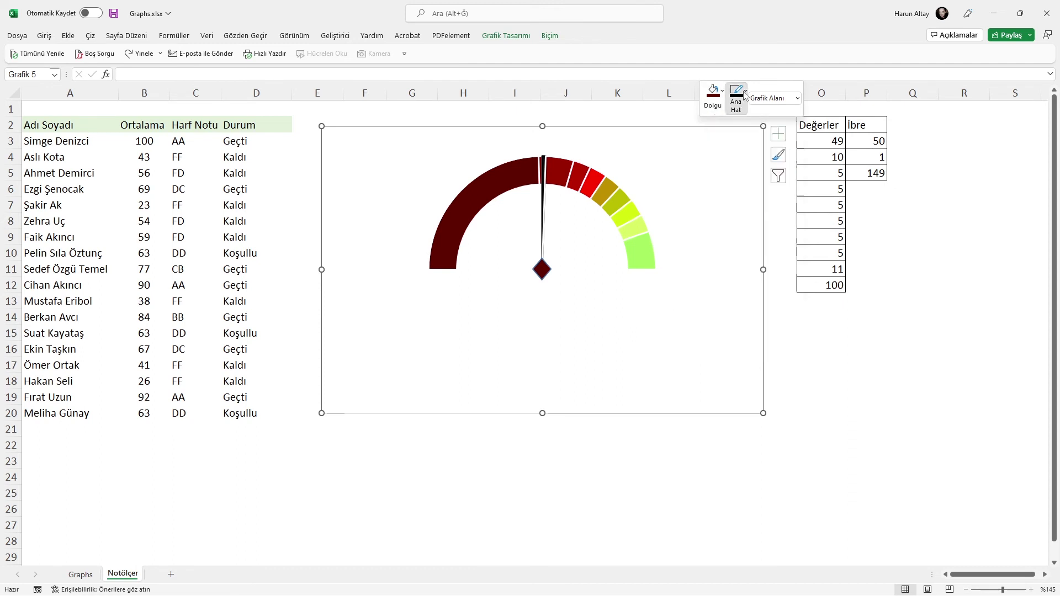
{"action": "left_click", "coordinate": [749, 104]}
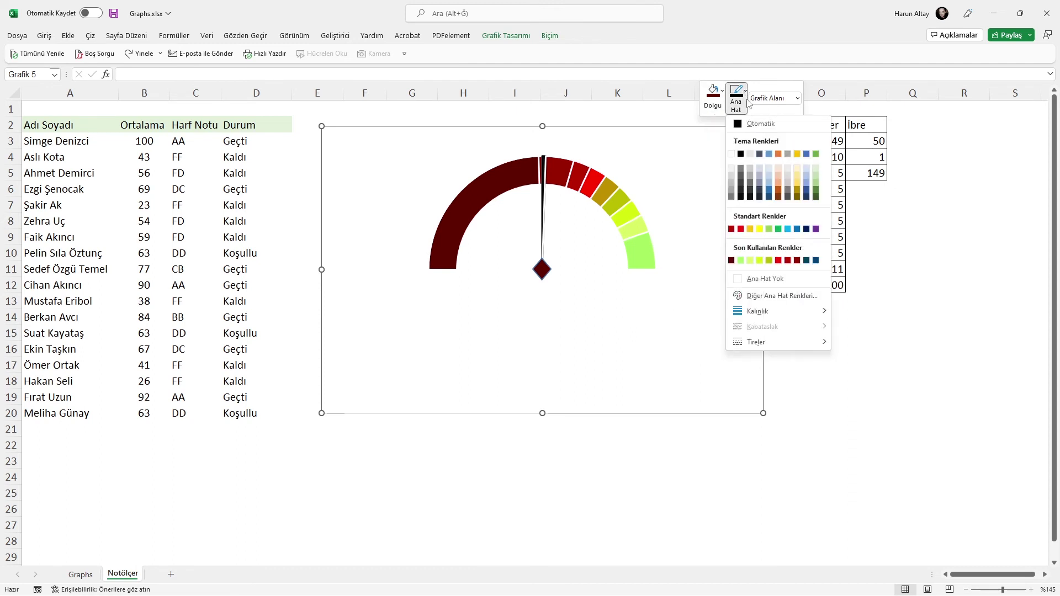
{"action": "left_click", "coordinate": [741, 280]}
{"action": "left_click", "coordinate": [787, 363]}
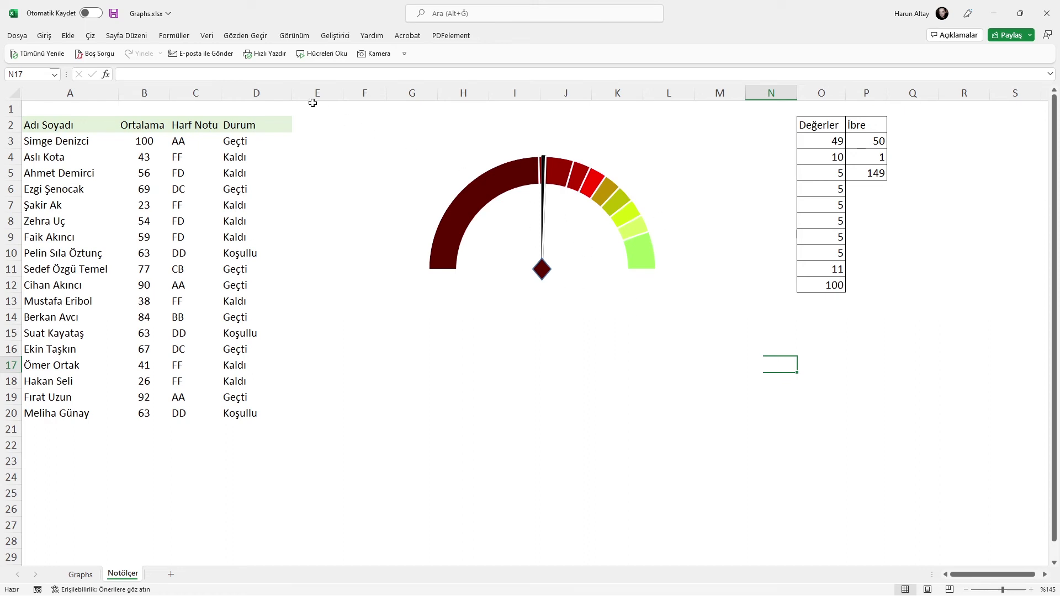
{"action": "left_click", "coordinate": [543, 268]}
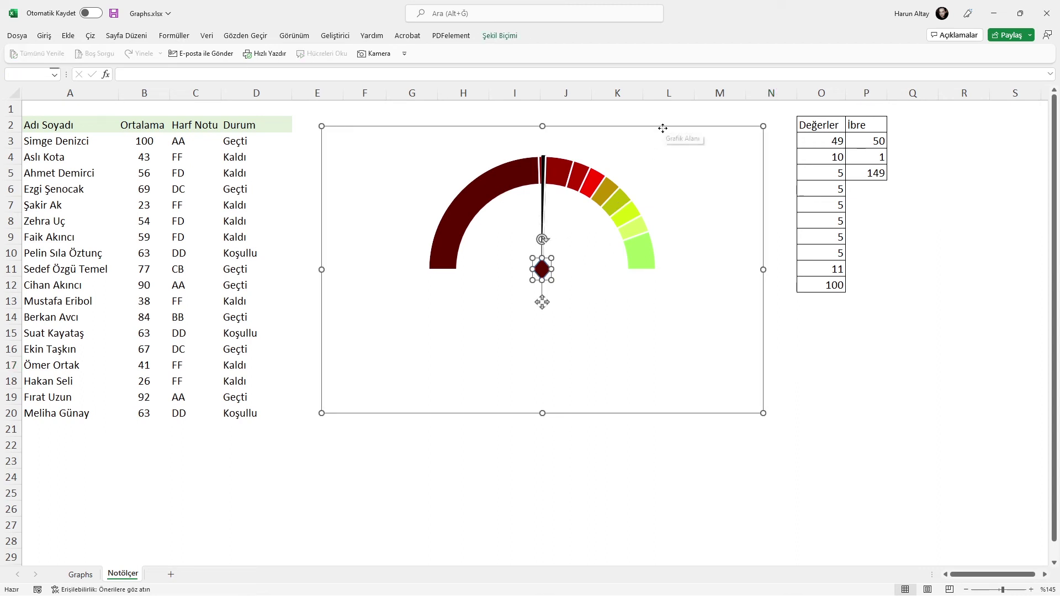
- Move the gauge right, enter headings Ad Soyad, Ort, Harf in F2:H2, and widen column F
{"action": "left_click_drag", "start_coordinate": [663, 128], "coordinate": [858, 189]}
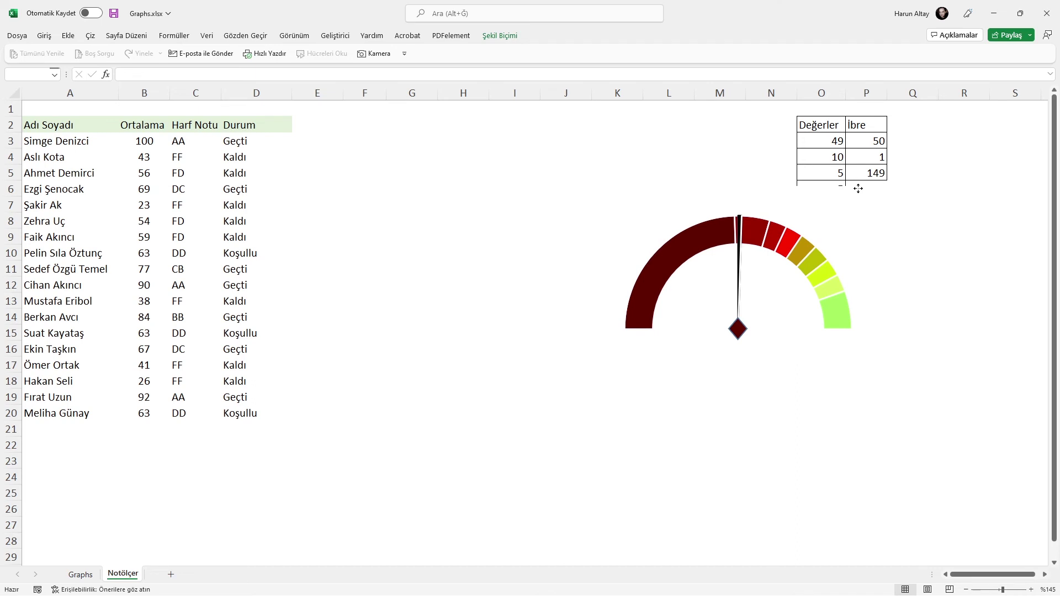
{"action": "left_click", "coordinate": [336, 177]}
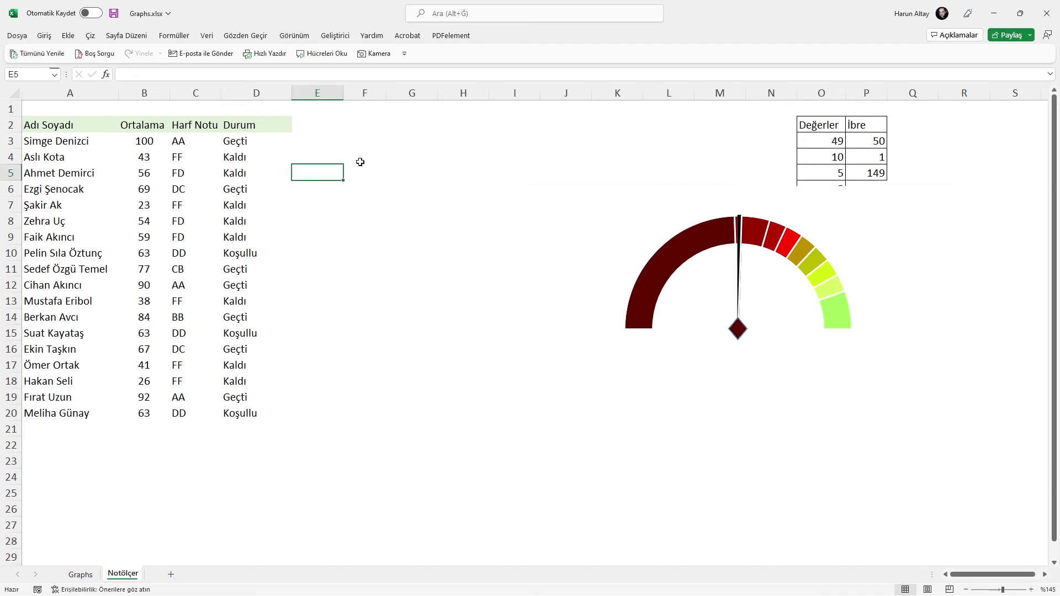
{"action": "left_click", "coordinate": [348, 131]}
{"action": "type", "text": "Ad S"}
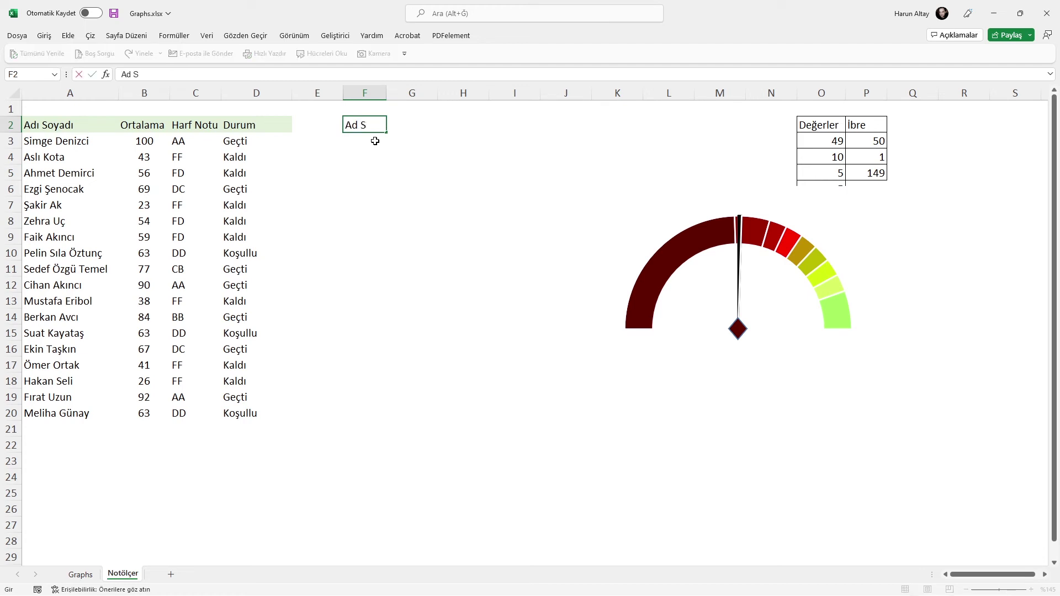
{"action": "type", "text": "adı"}
{"action": "key", "text": "Tab"}
{"action": "type", "text": "OR"}
{"action": "key", "text": "Tab"}
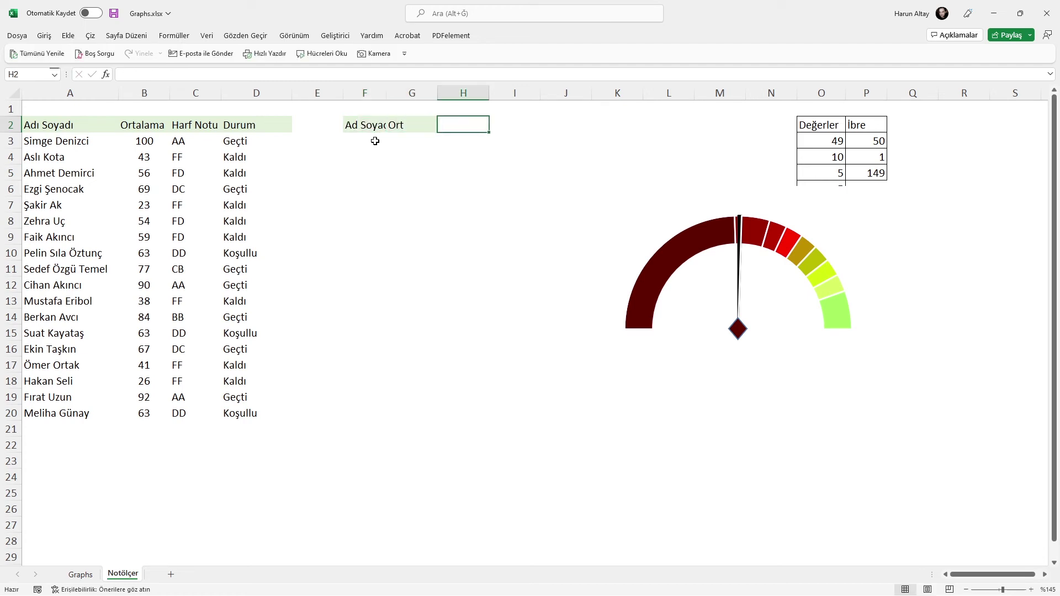
{"action": "type", "text": "Harf"}
{"action": "key", "text": "Return"}
{"action": "left_click_drag", "start_coordinate": [387, 93], "coordinate": [550, 94]}
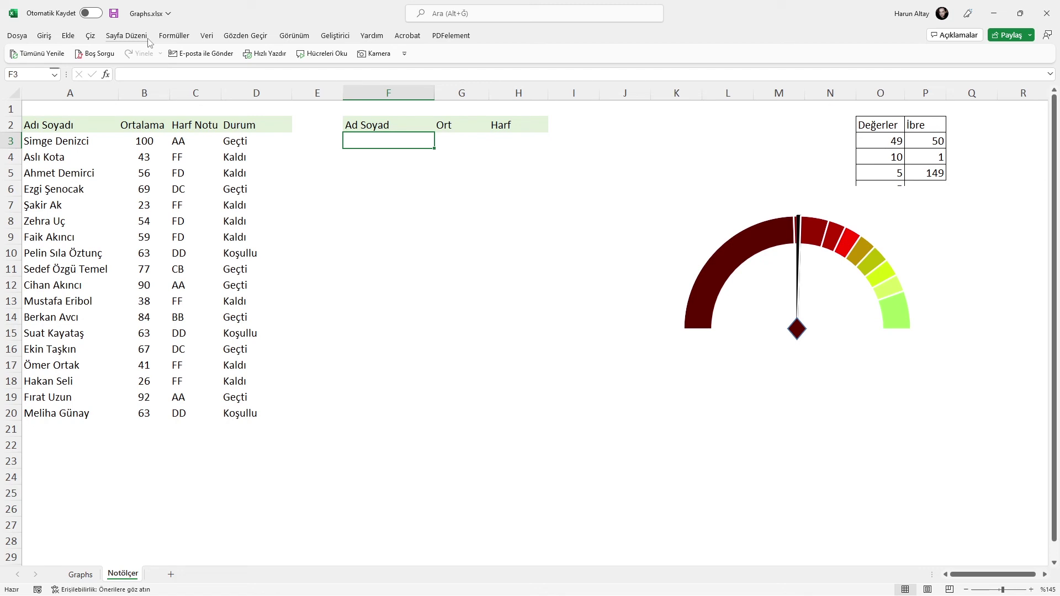
{"action": "left_click", "coordinate": [207, 35]}
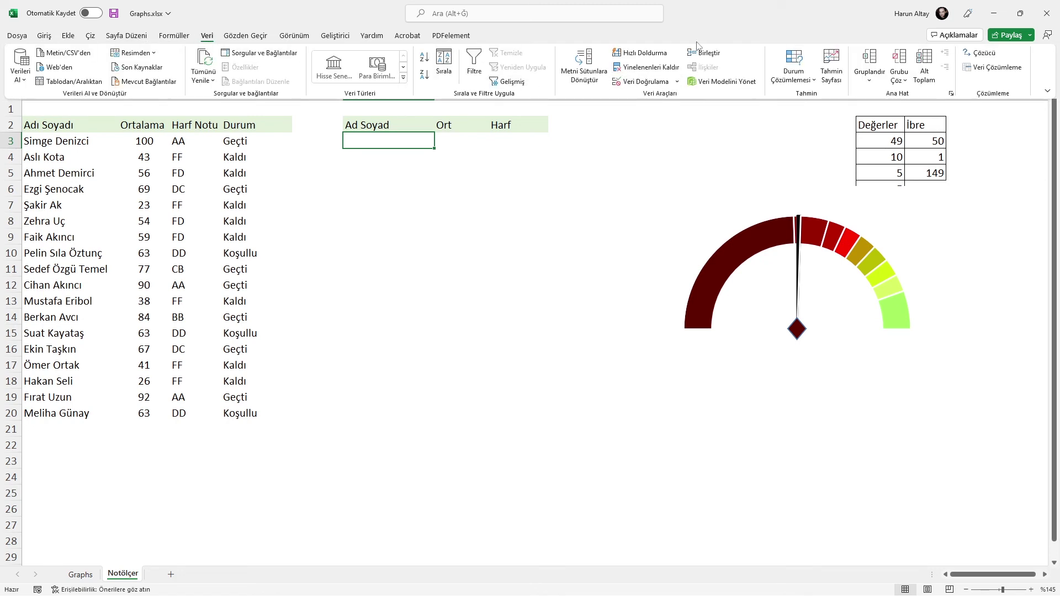
- Add Liste data validation to F3 sourced from $A$3:$A$20, then pick a student name
{"action": "left_click", "coordinate": [677, 81]}
{"action": "left_click", "coordinate": [654, 98]}
{"action": "left_click", "coordinate": [679, 210]}
{"action": "left_click", "coordinate": [665, 243]}
{"action": "left_click_drag", "start_coordinate": [76, 148], "coordinate": [58, 414]}
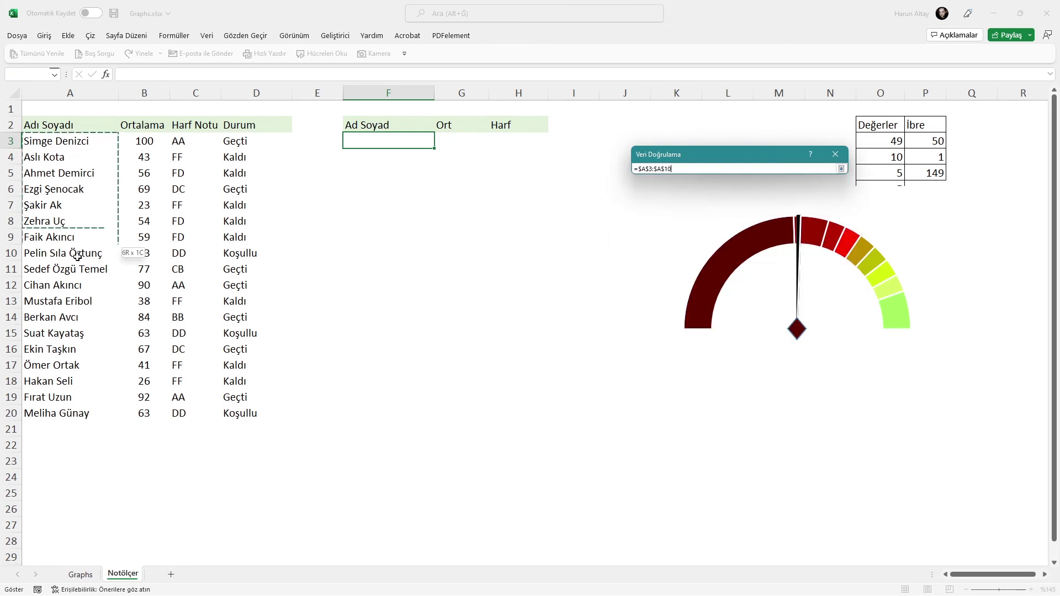
{"action": "left_click", "coordinate": [764, 318]}
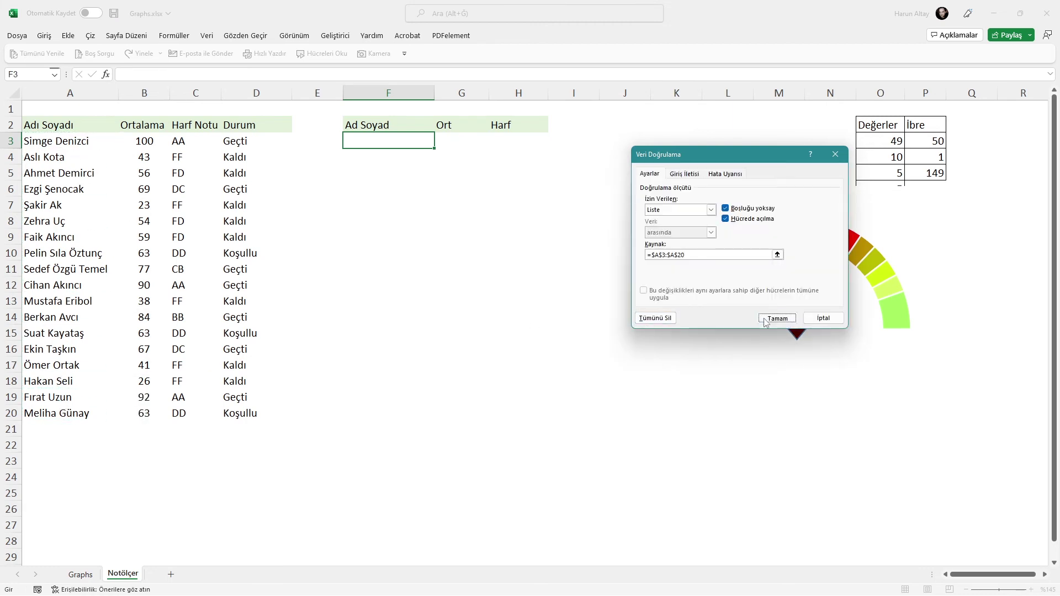
{"action": "left_click", "coordinate": [439, 143]}
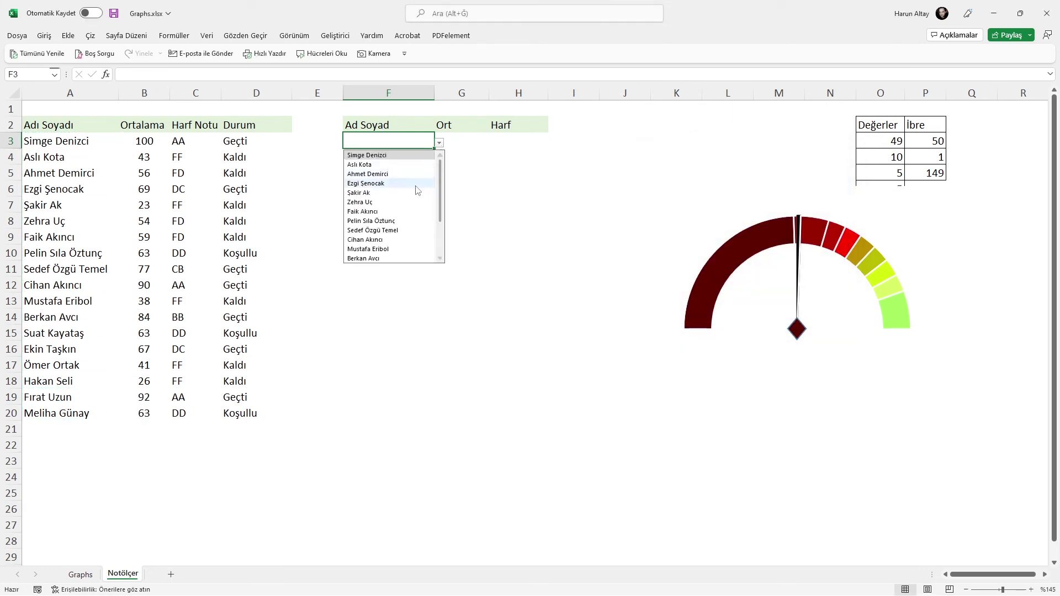
{"action": "left_click", "coordinate": [389, 232]}
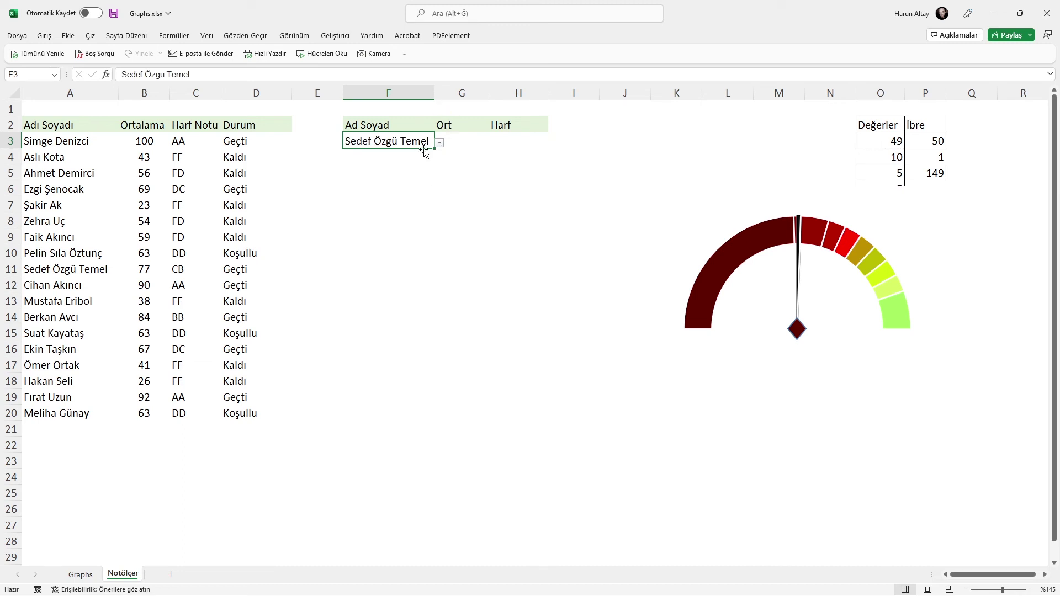
{"action": "left_click", "coordinate": [473, 147]}
- Enter =DÜŞEYARA(F3;A3:D20;2;0) in G3 to show the student's average, 77
{"action": "type", "text": "="}
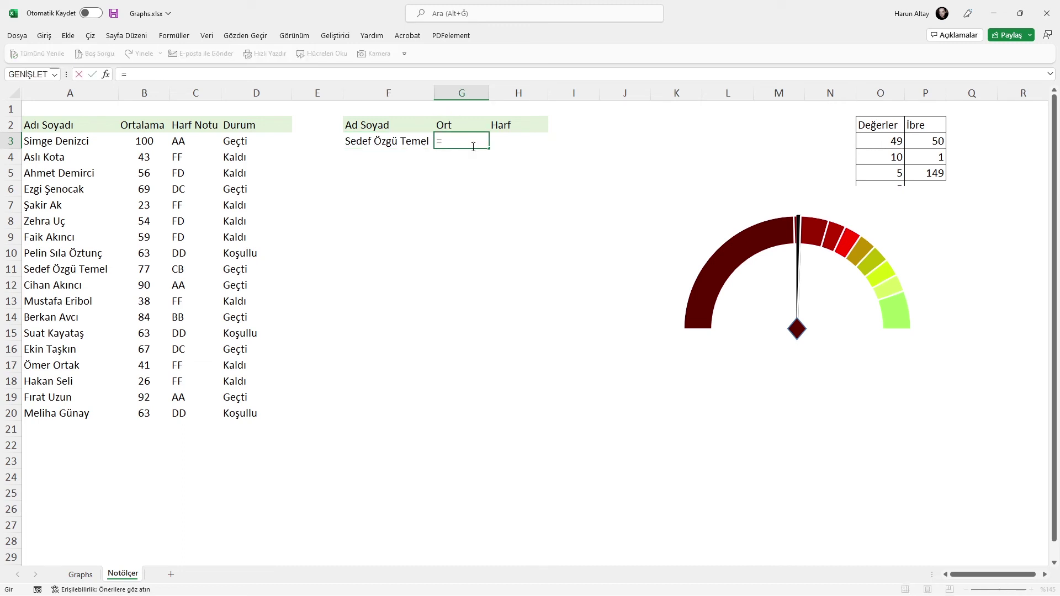
{"action": "type", "text": "DÜŞEYARA("}
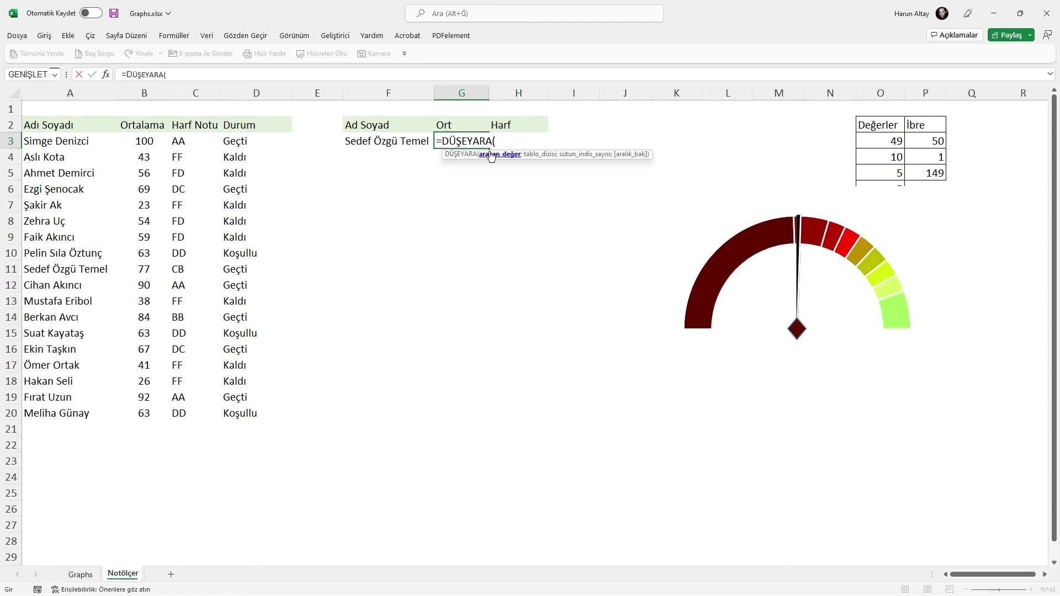
{"action": "left_click", "coordinate": [387, 141]}
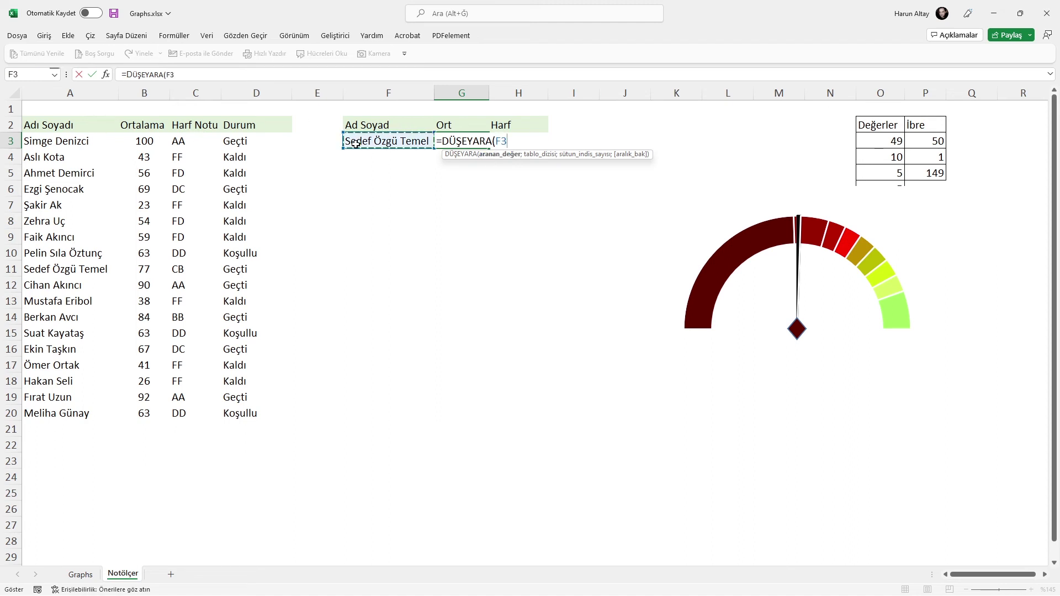
{"action": "type", "text": ";"}
{"action": "left_click_drag", "start_coordinate": [56, 141], "coordinate": [241, 412]}
{"action": "type", "text": ";2;0"}
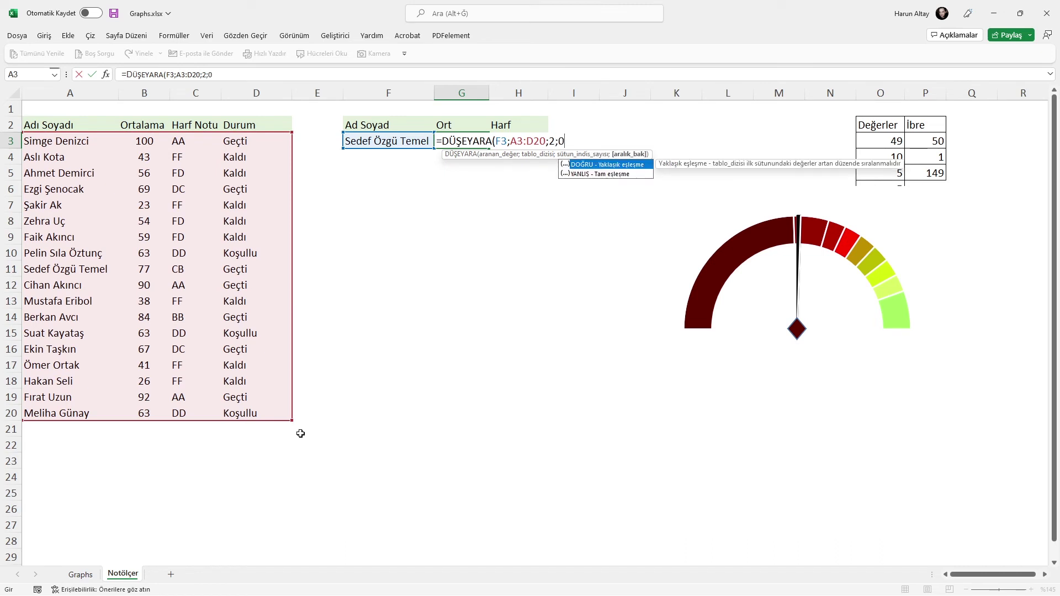
{"action": "type", "text": ")"}
{"action": "key", "text": "ctrl+Return"}
- Copy the lookup to H3 and change it to =DÜŞEYARA(F3;A3:D20;3;0), showing grade CB
{"action": "left_click_drag", "start_coordinate": [489, 148], "coordinate": [528, 148]}
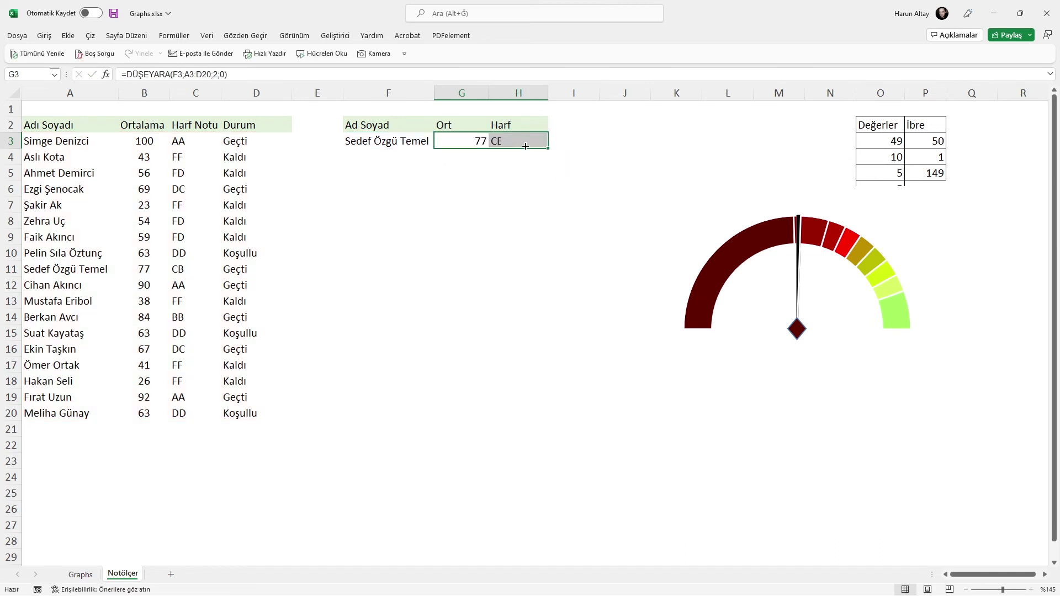
{"action": "double_click", "coordinate": [524, 144]}
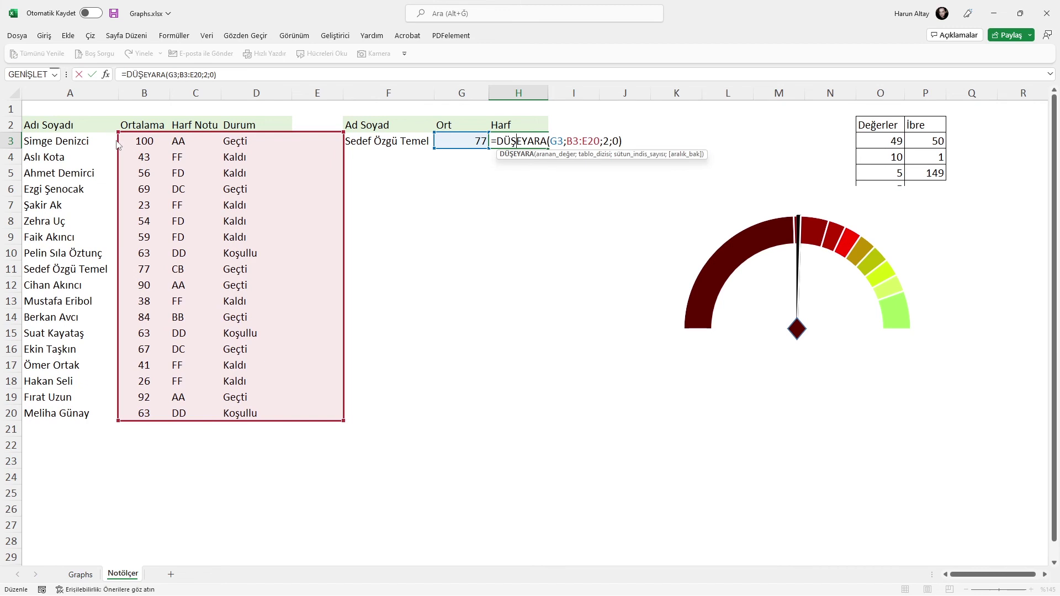
{"action": "left_click_drag", "start_coordinate": [120, 142], "coordinate": [101, 141]}
{"action": "double_click", "coordinate": [608, 143]}
{"action": "type", "text": "3"}
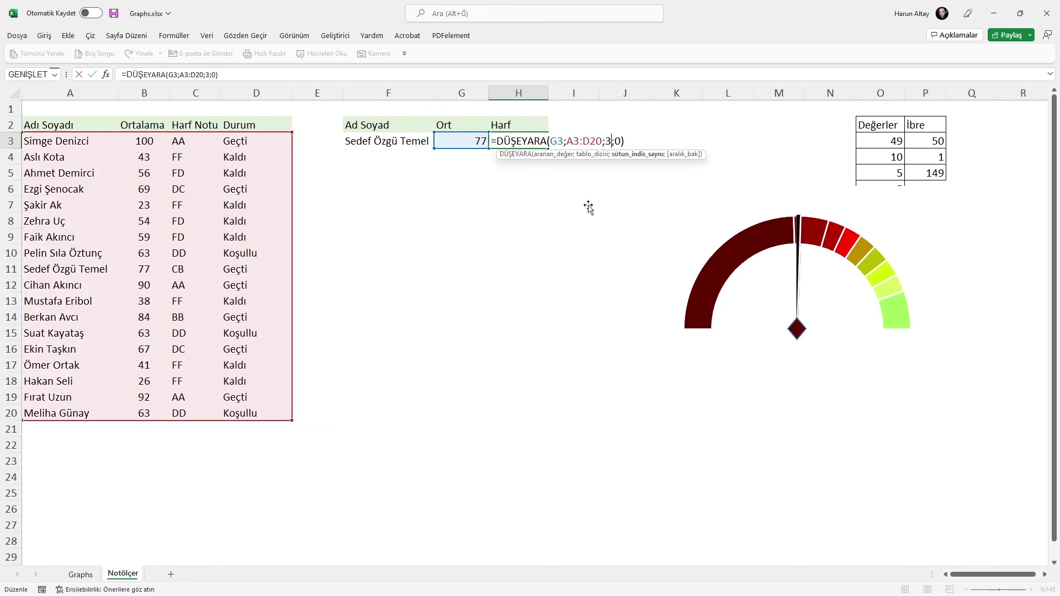
{"action": "left_click", "coordinate": [551, 208]}
{"action": "double_click", "coordinate": [558, 142]}
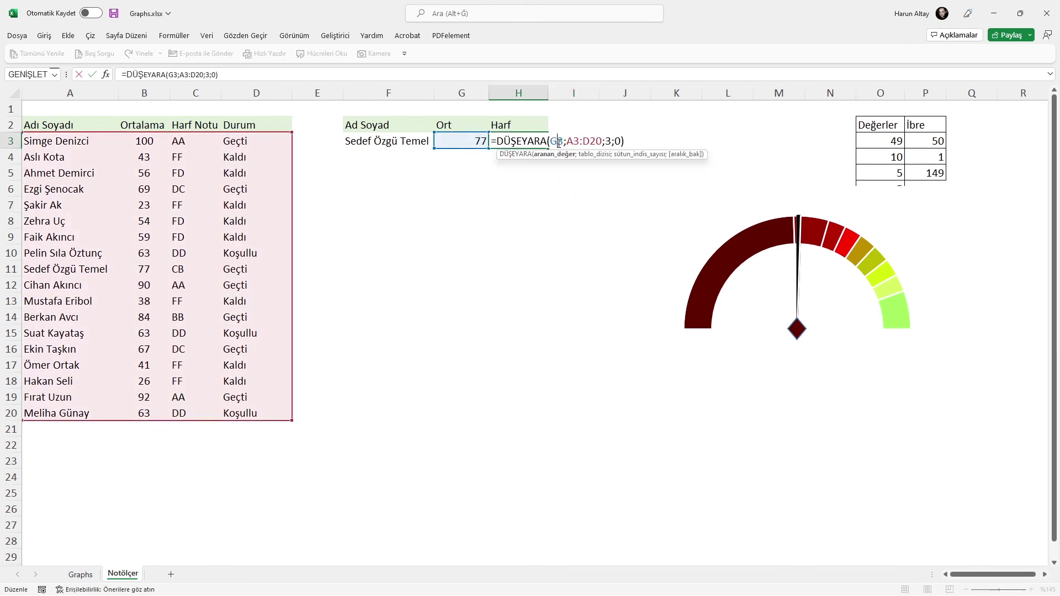
{"action": "mouse_move", "coordinate": [469, 147]}
{"action": "left_mouse_down"}
{"action": "mouse_move", "coordinate": [433, 154]}
{"action": "mouse_move", "coordinate": [432, 145]}
{"action": "left_mouse_up"}
{"action": "key", "text": "Return"}
{"action": "left_click", "coordinate": [527, 145]}
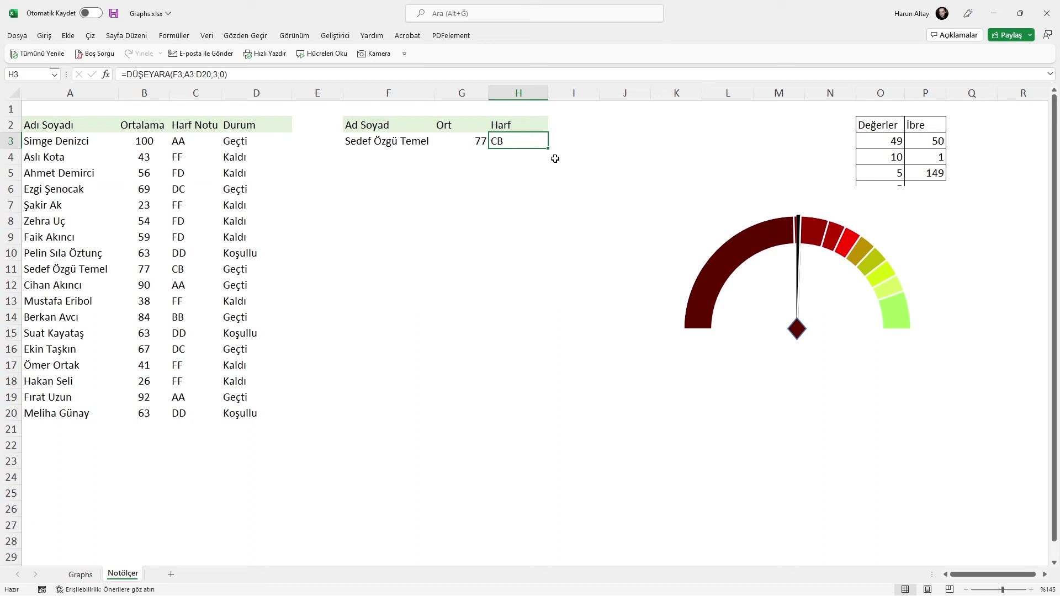
{"action": "left_click", "coordinate": [464, 141]}
{"action": "mouse_move", "coordinate": [816, 250]}
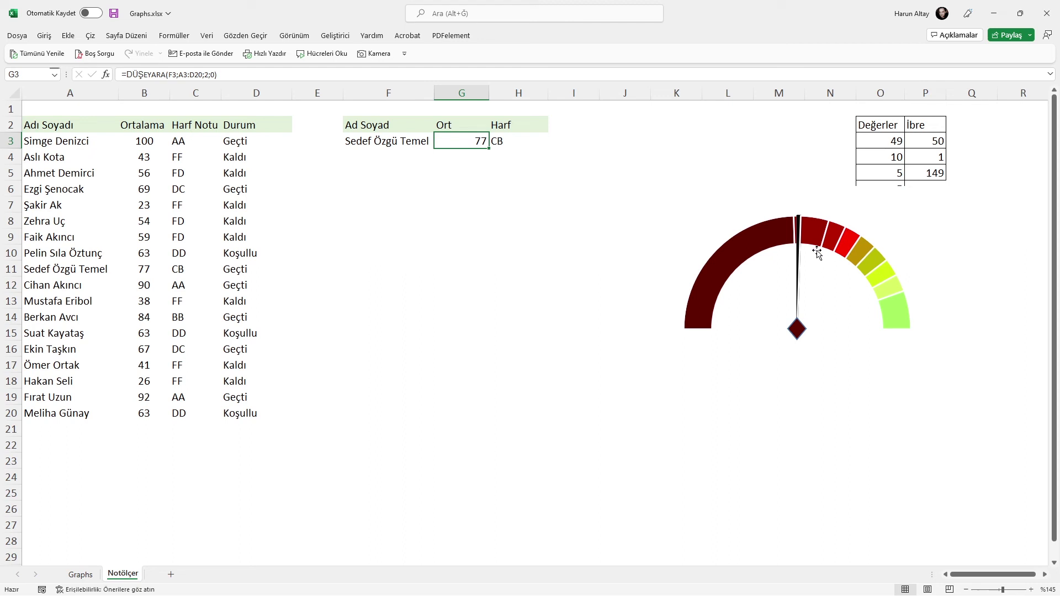
- Set P3 to =G3 so the needle points at the average, 77
{"action": "left_click", "coordinate": [940, 139]}
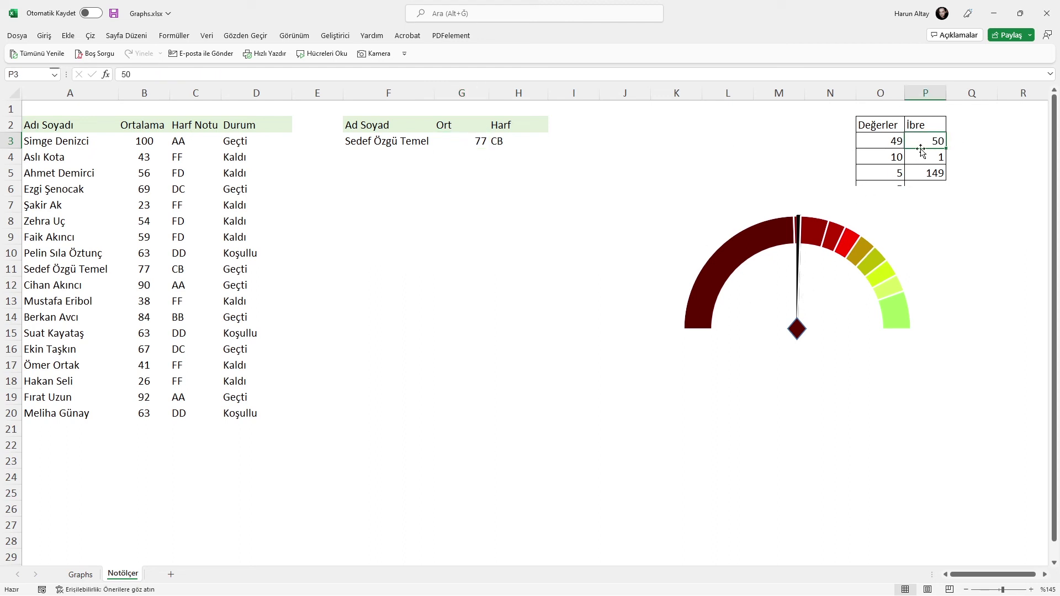
{"action": "type", "text": "="}
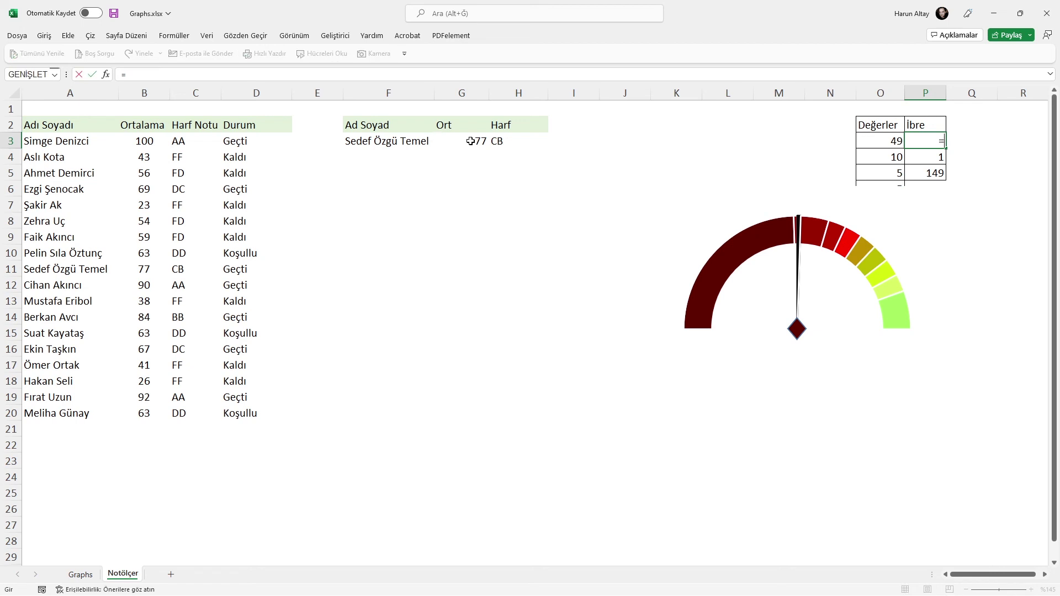
{"action": "left_click", "coordinate": [436, 142]}
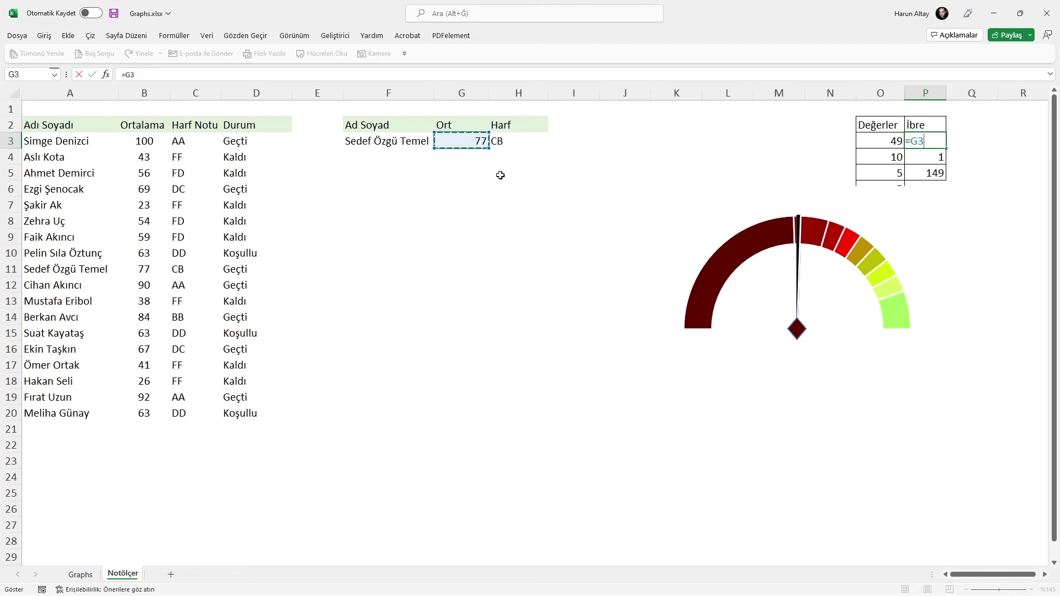
{"action": "key", "text": "Return"}
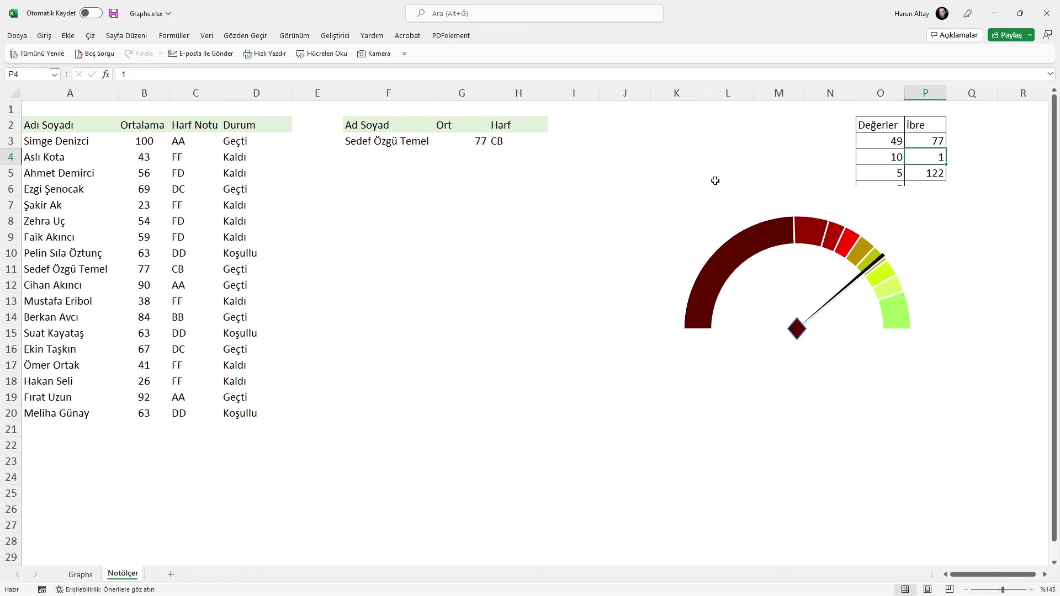
- Move the gauge chart and diamond pivot together higher up the sheet
{"action": "left_click", "coordinate": [796, 329]}
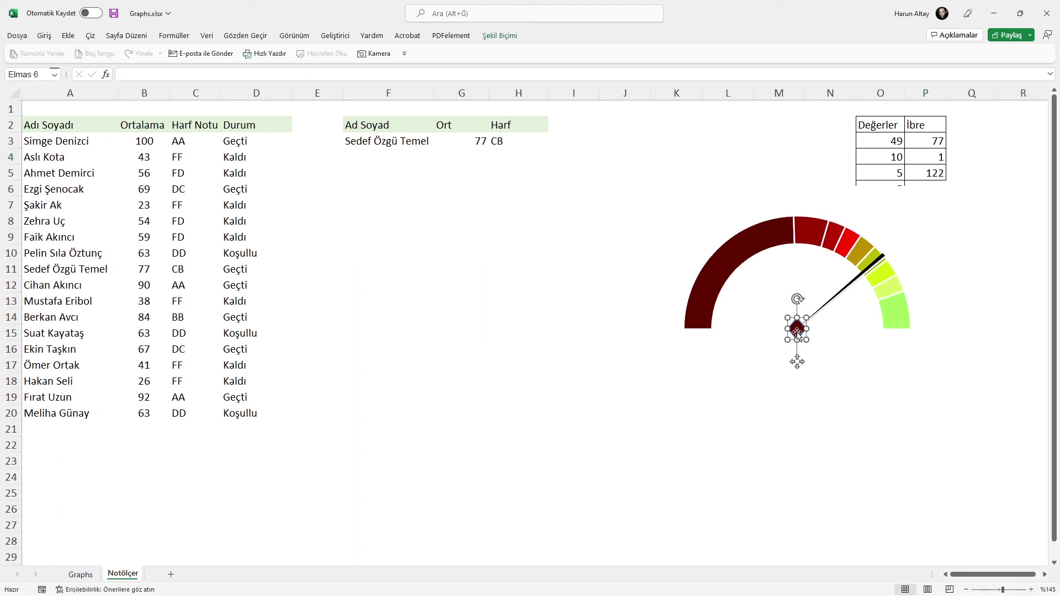
{"action": "left_click", "coordinate": [791, 231], "text": "ctrl"}
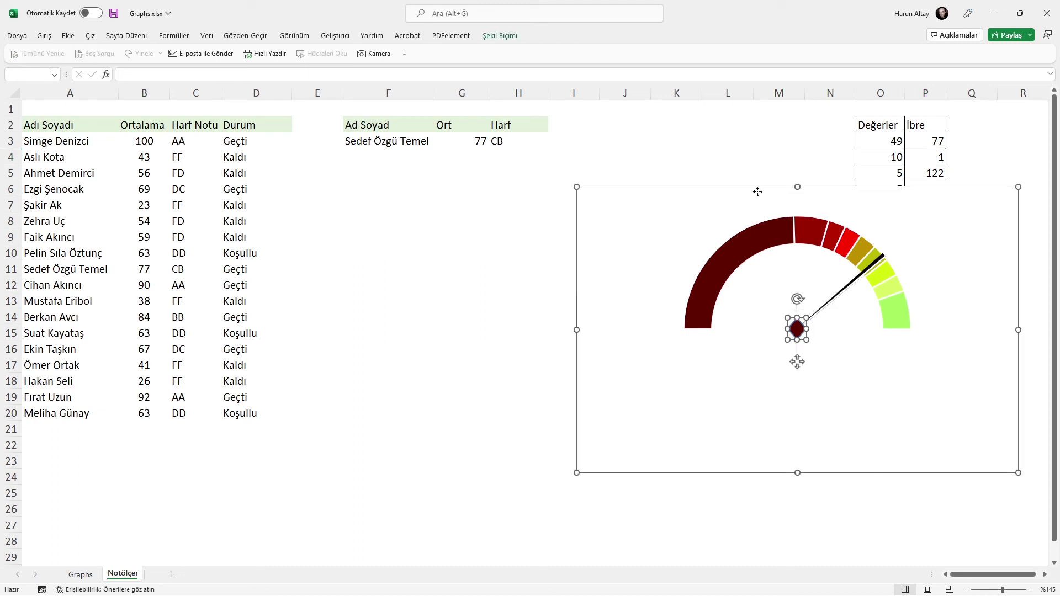
{"action": "mouse_move", "coordinate": [757, 191]}
{"action": "left_mouse_down"}
{"action": "mouse_move", "coordinate": [777, 105]}
{"action": "mouse_move", "coordinate": [723, 104]}
{"action": "left_mouse_up"}
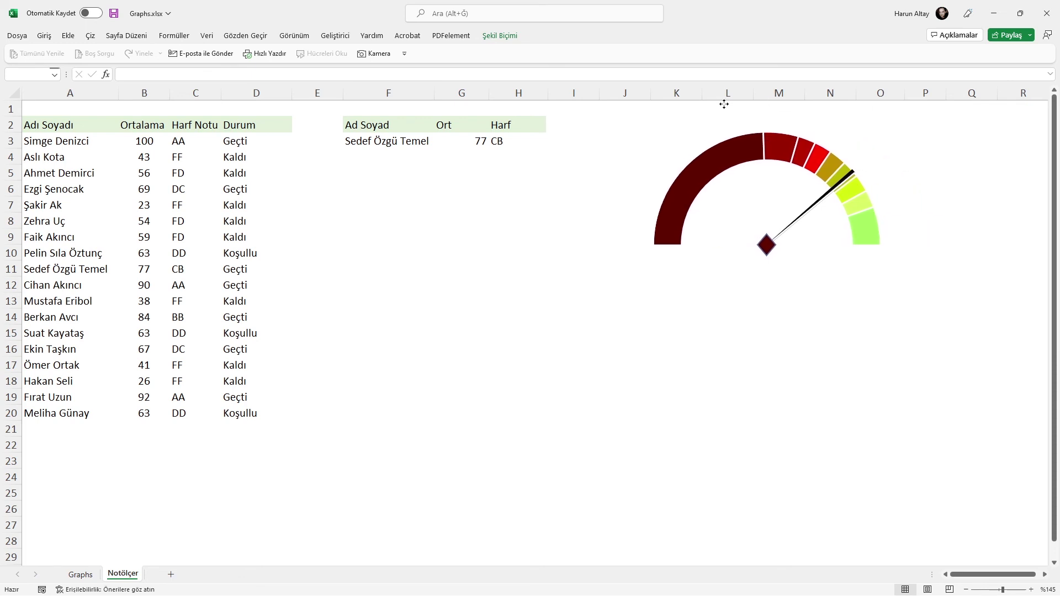
{"action": "left_click_drag", "start_coordinate": [723, 105], "coordinate": [729, 103]}
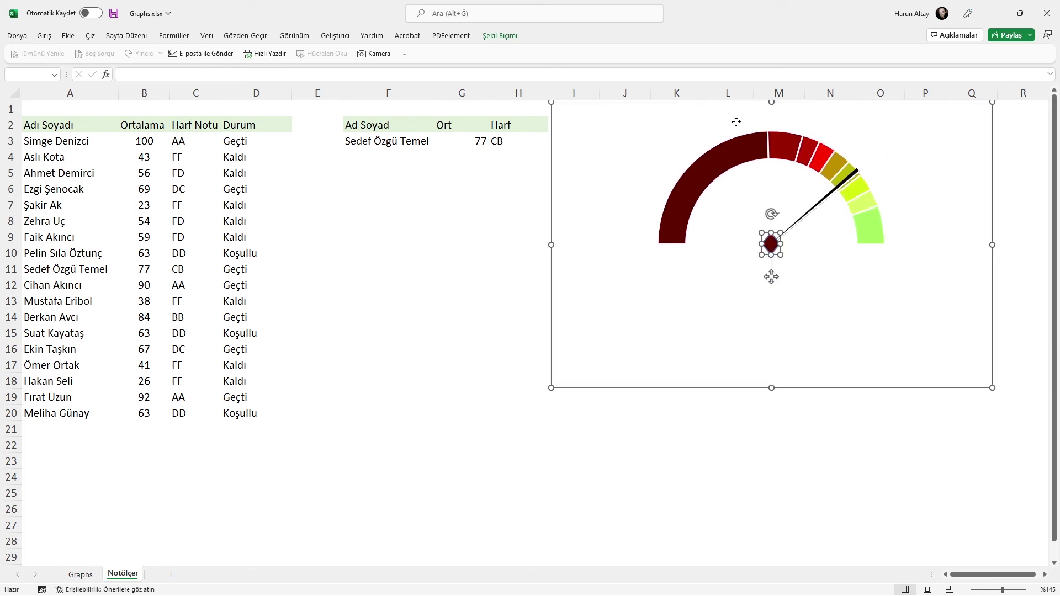
{"action": "left_click", "coordinate": [492, 346]}
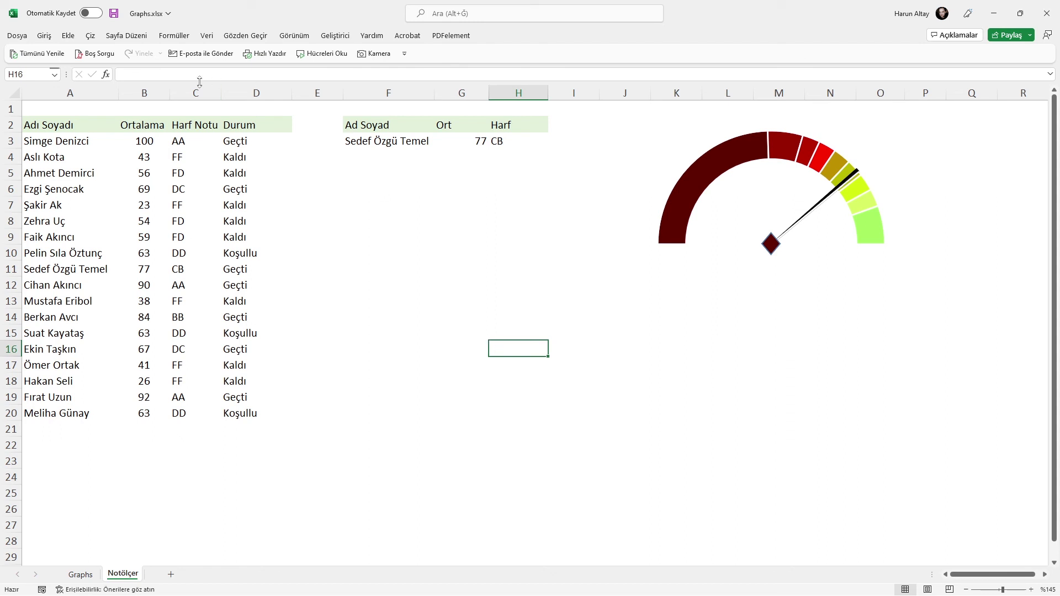
{"action": "left_click", "coordinate": [68, 35]}
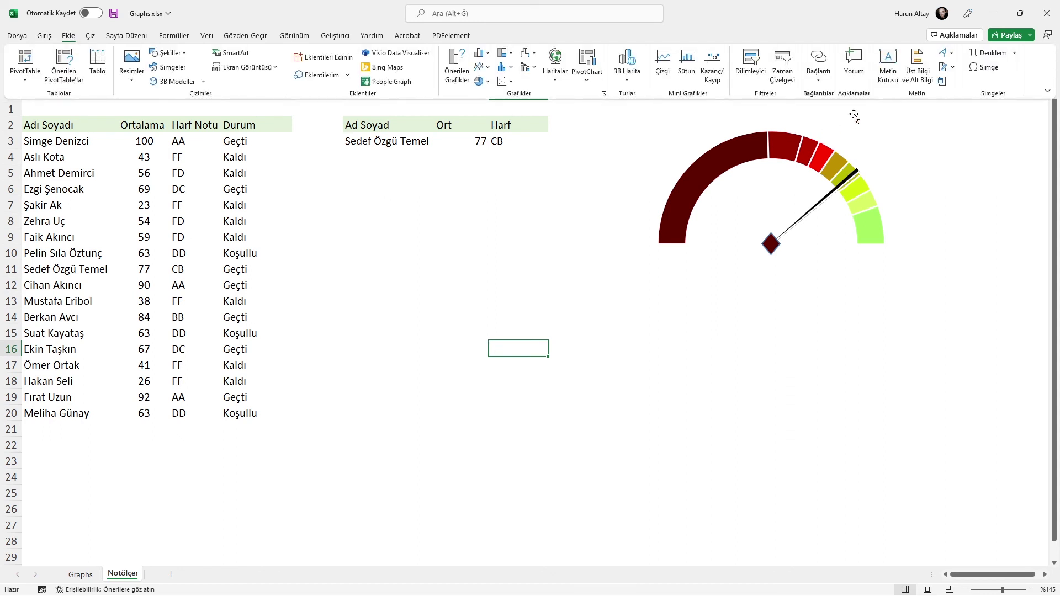
- Draw a text box below the gauge
{"action": "left_click", "coordinate": [887, 80]}
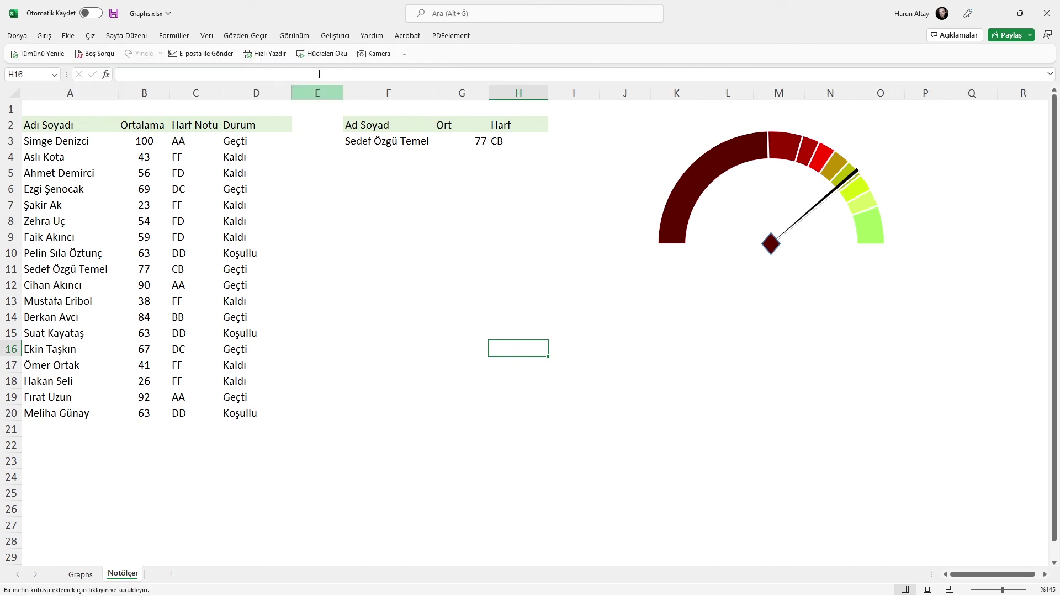
{"action": "left_click", "coordinate": [68, 36]}
{"action": "left_click", "coordinate": [187, 58]}
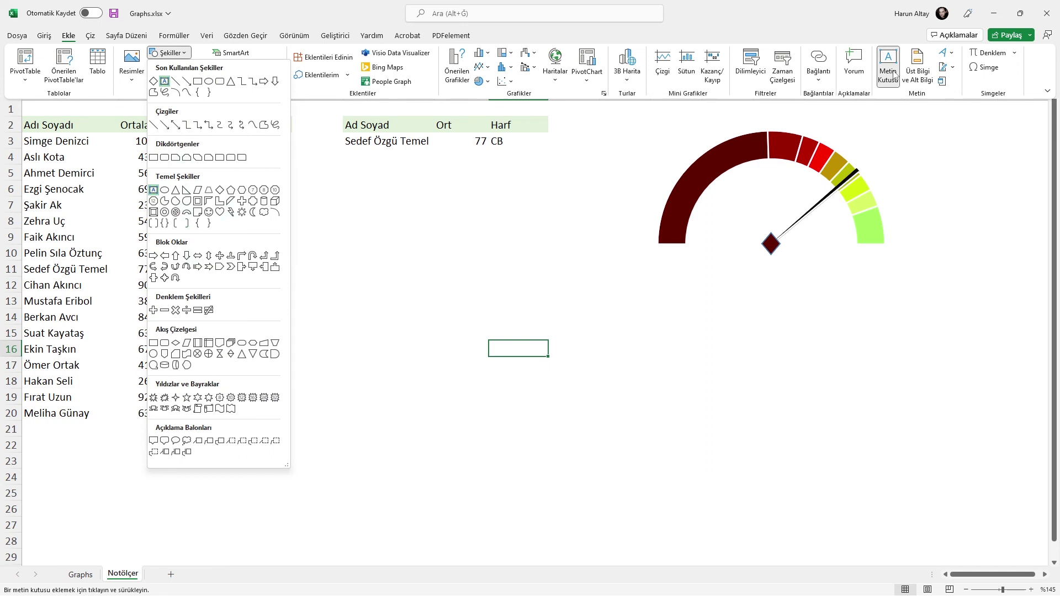
{"action": "left_click_drag", "start_coordinate": [495, 293], "coordinate": [573, 371]}
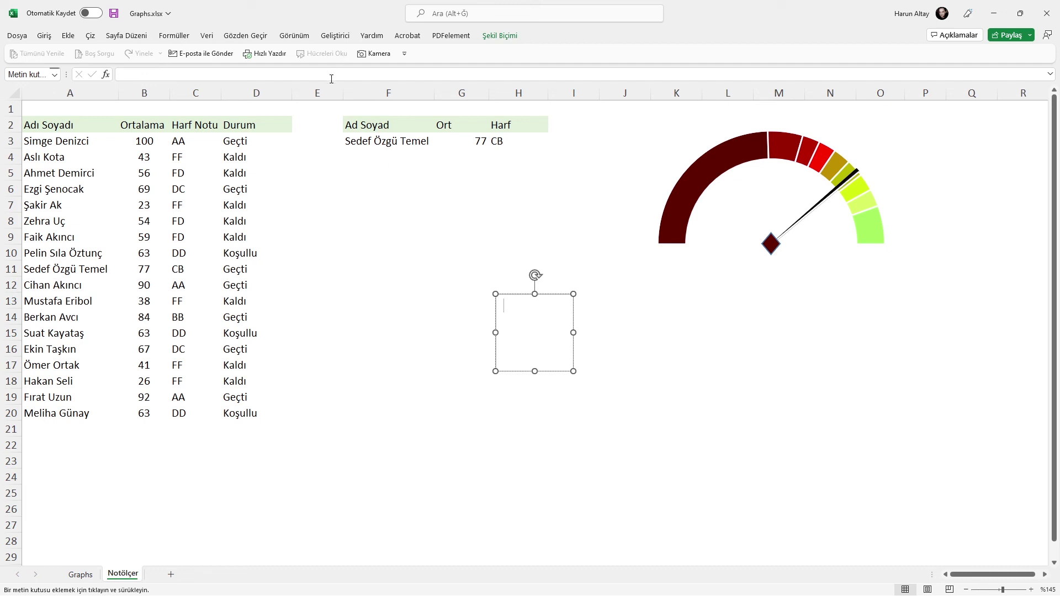
{"action": "left_click", "coordinate": [424, 203]}
- Link the text box to =$G$3 so it displays 77
{"action": "left_click", "coordinate": [515, 293]}
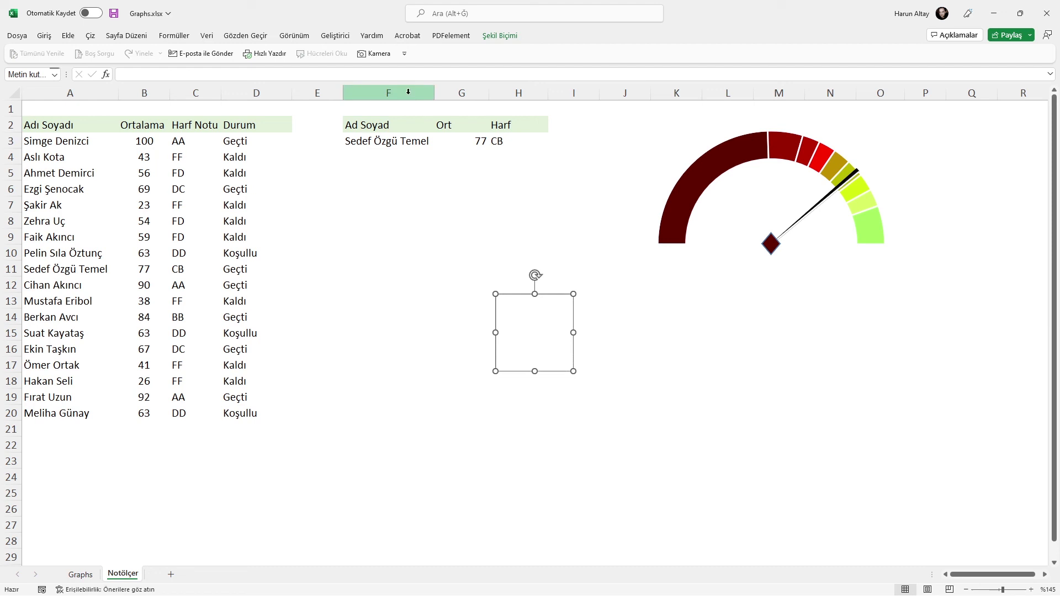
{"action": "left_click", "coordinate": [373, 77]}
{"action": "type", "text": "="}
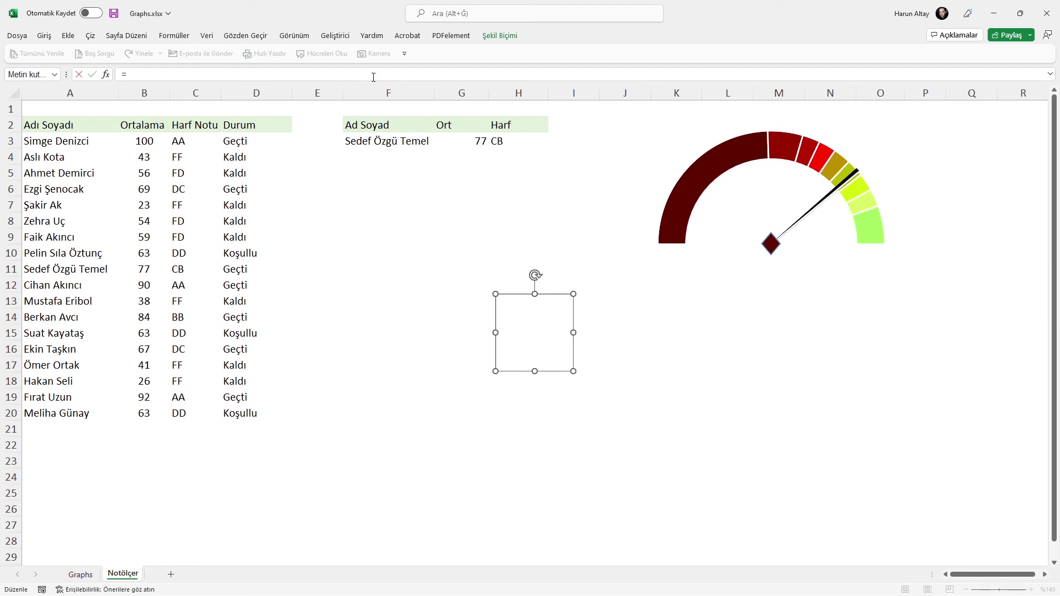
{"action": "left_click", "coordinate": [458, 144]}
{"action": "key", "text": "Return"}
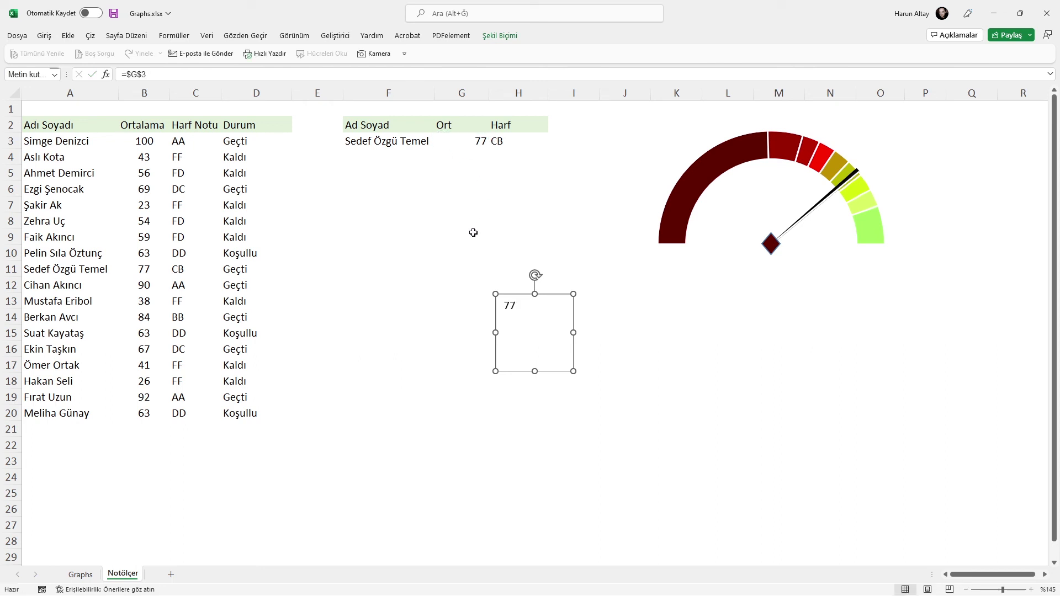
{"action": "left_click", "coordinate": [45, 35]}
- Enlarge the 77 to size 32 and centre it, trying a dark red fill with white text
{"action": "left_click", "coordinate": [235, 61]}
{"action": "left_click", "coordinate": [234, 61]}
{"action": "left_click", "coordinate": [234, 60]}
{"action": "left_click", "coordinate": [235, 61]}
{"action": "left_click", "coordinate": [235, 60]}
{"action": "left_click", "coordinate": [235, 61]}
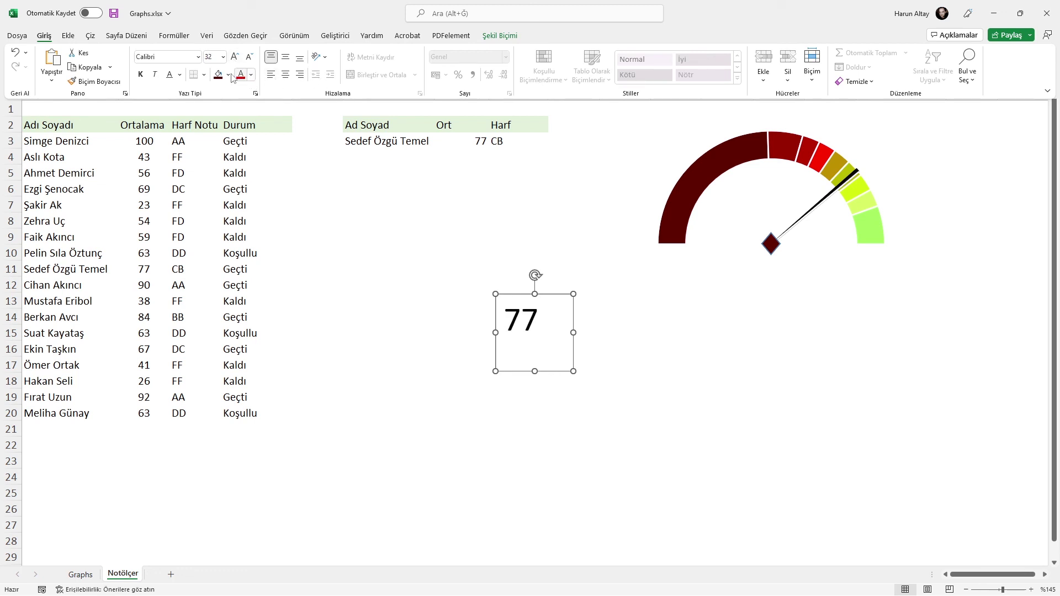
{"action": "left_click", "coordinate": [219, 76]}
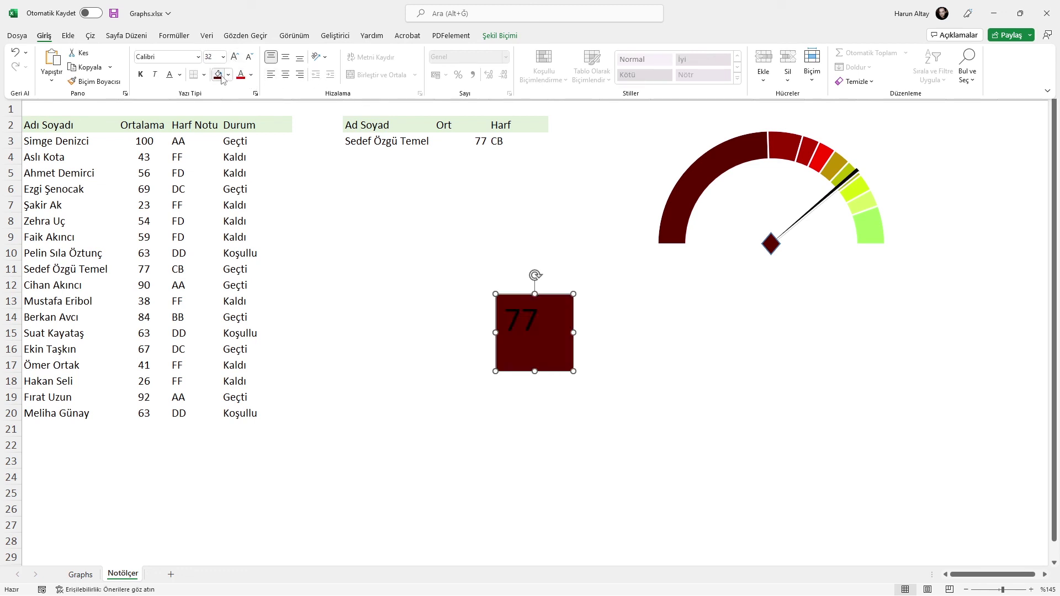
{"action": "left_click", "coordinate": [253, 76]}
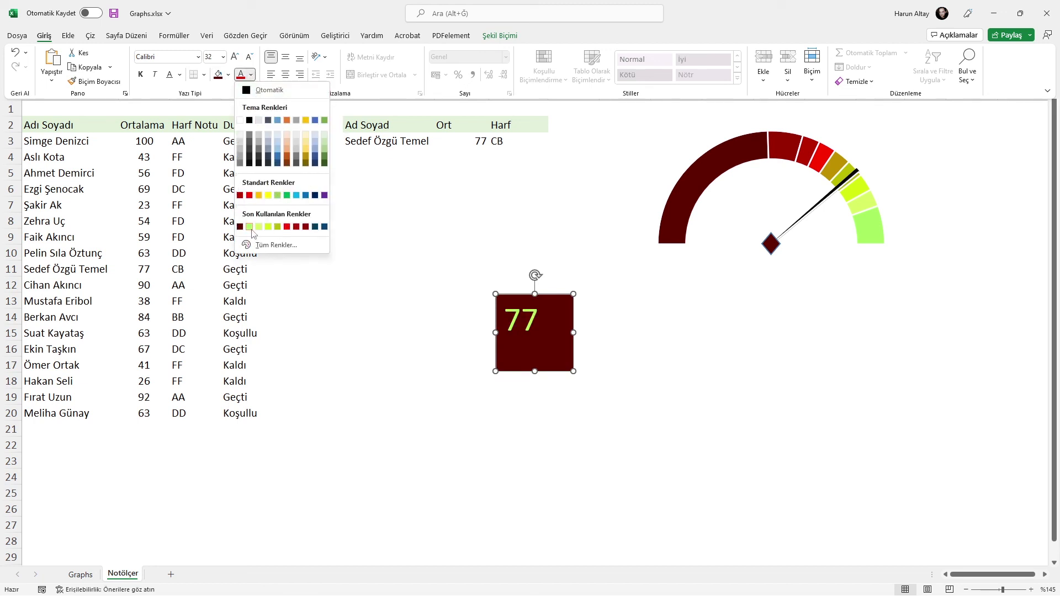
{"action": "left_click", "coordinate": [240, 121]}
{"action": "left_click", "coordinate": [285, 74]}
{"action": "left_click", "coordinate": [286, 56]}
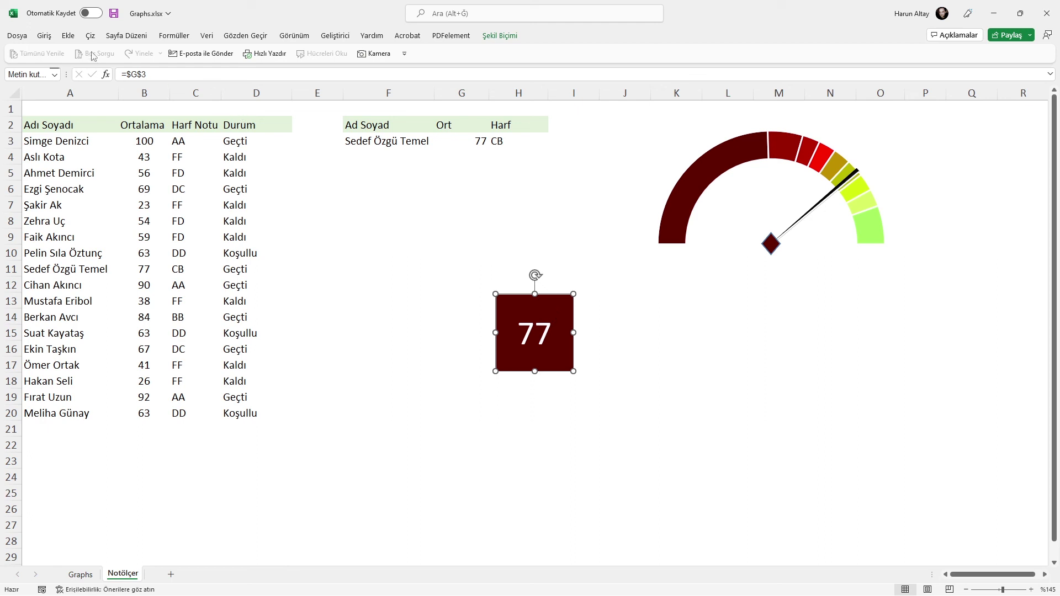
- Remove the box's fill and make the 77 bold dark red instead
{"action": "left_click", "coordinate": [44, 36]}
{"action": "left_click", "coordinate": [228, 75]}
{"action": "left_click", "coordinate": [219, 124]}
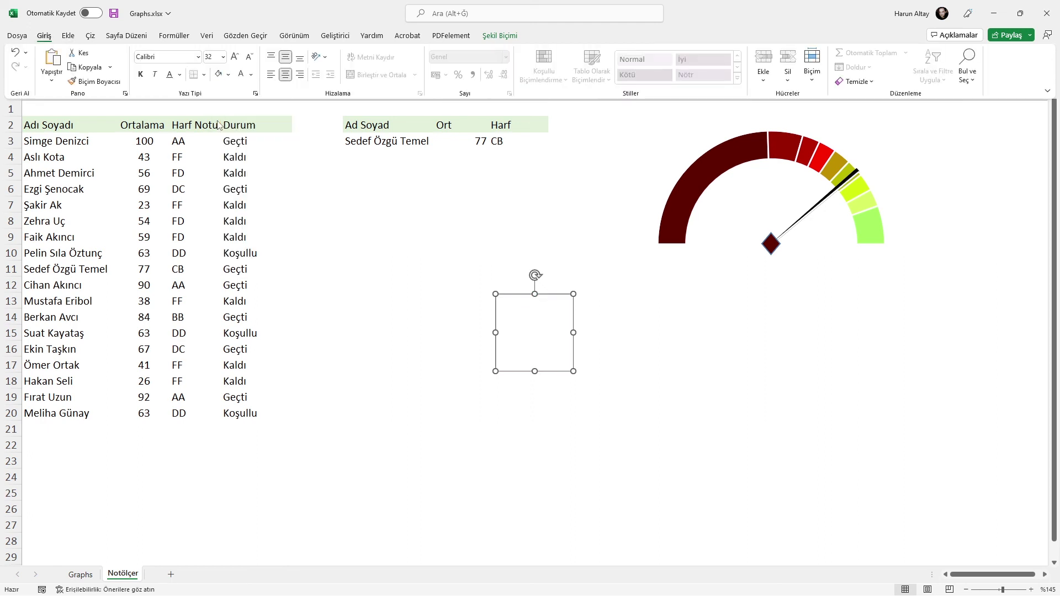
{"action": "left_click", "coordinate": [251, 74]}
{"action": "left_click", "coordinate": [240, 226]}
{"action": "left_click", "coordinate": [141, 74]}
{"action": "left_click", "coordinate": [570, 369]}
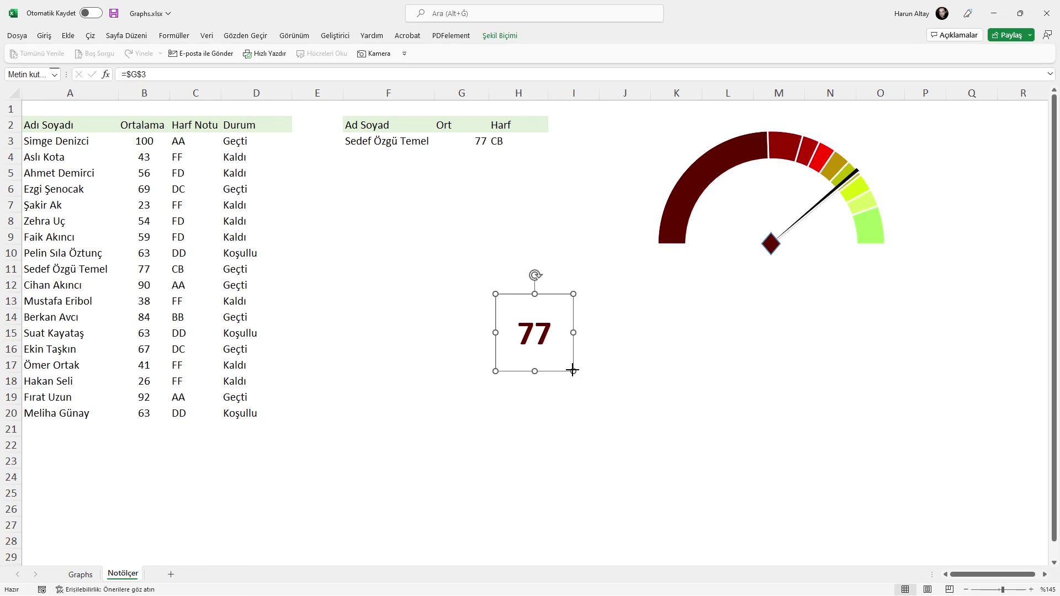
- Move the 77 value box onto the gauge centre, above the needle pivot
{"action": "left_click_drag", "start_coordinate": [541, 337], "coordinate": [780, 169]}
{"action": "left_click", "coordinate": [774, 339]}
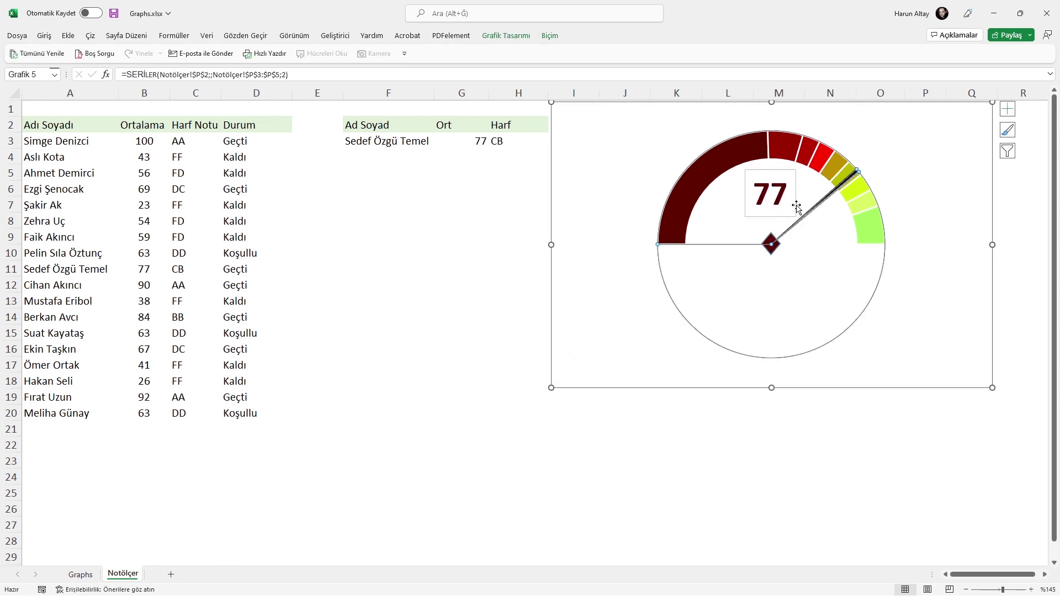
{"action": "left_click", "coordinate": [795, 202]}
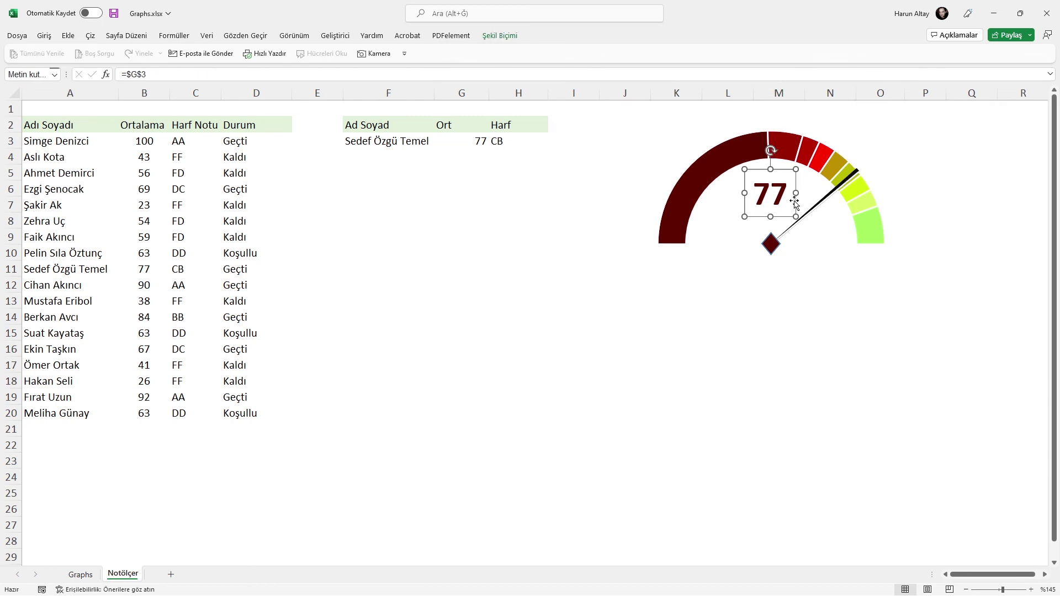
- Set the 77 box's shape outline to No Outline, leaving only the bold maroon number
{"action": "left_click", "coordinate": [500, 36]}
{"action": "left_click", "coordinate": [422, 67]}
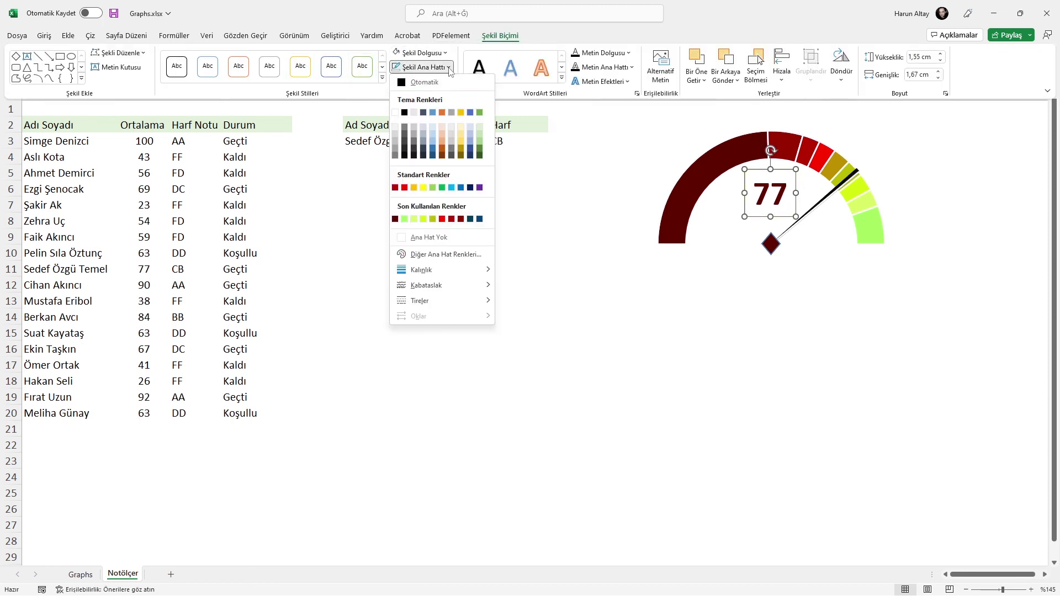
{"action": "left_click", "coordinate": [408, 238]}
{"action": "left_click", "coordinate": [462, 348]}
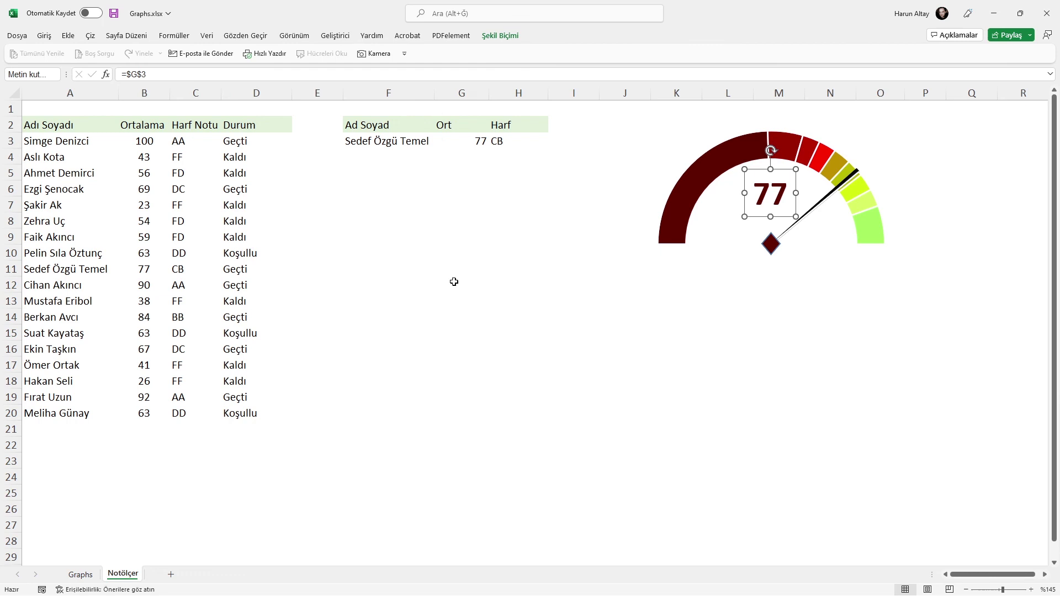
{"action": "left_click", "coordinate": [499, 145]}
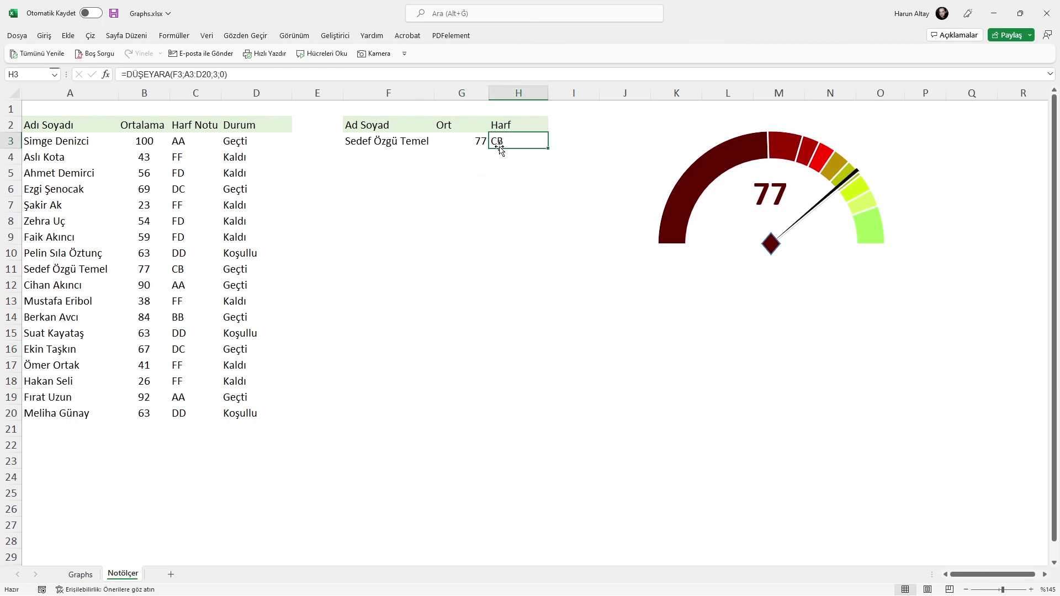
{"action": "left_click", "coordinate": [789, 187]}
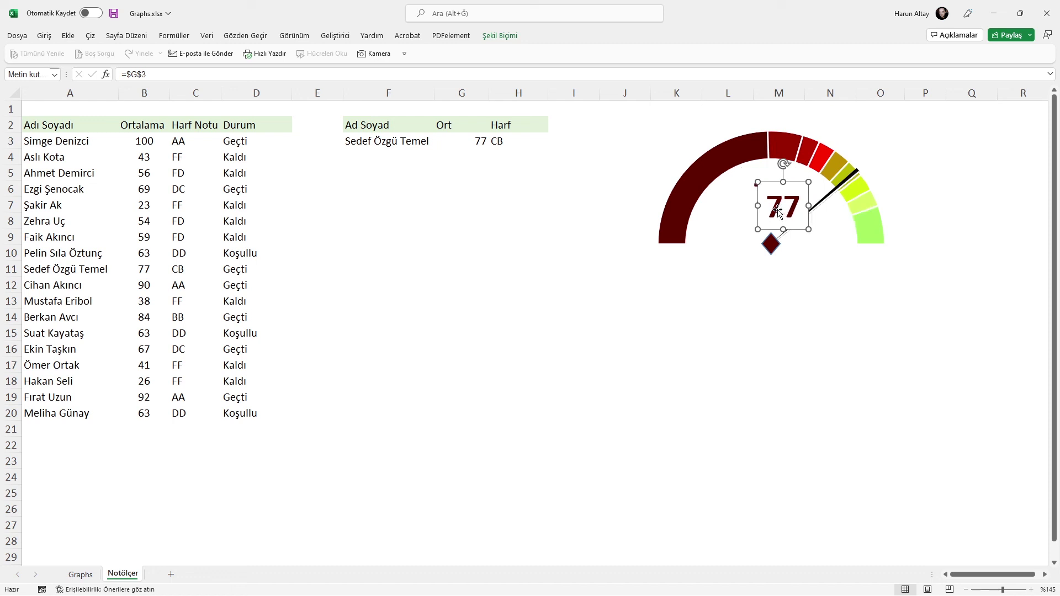
- Duplicate the 77 text box and relink the copy to cell H3
{"action": "key", "text": "ctrl+c"}
{"action": "key", "text": "ctrl+v"}
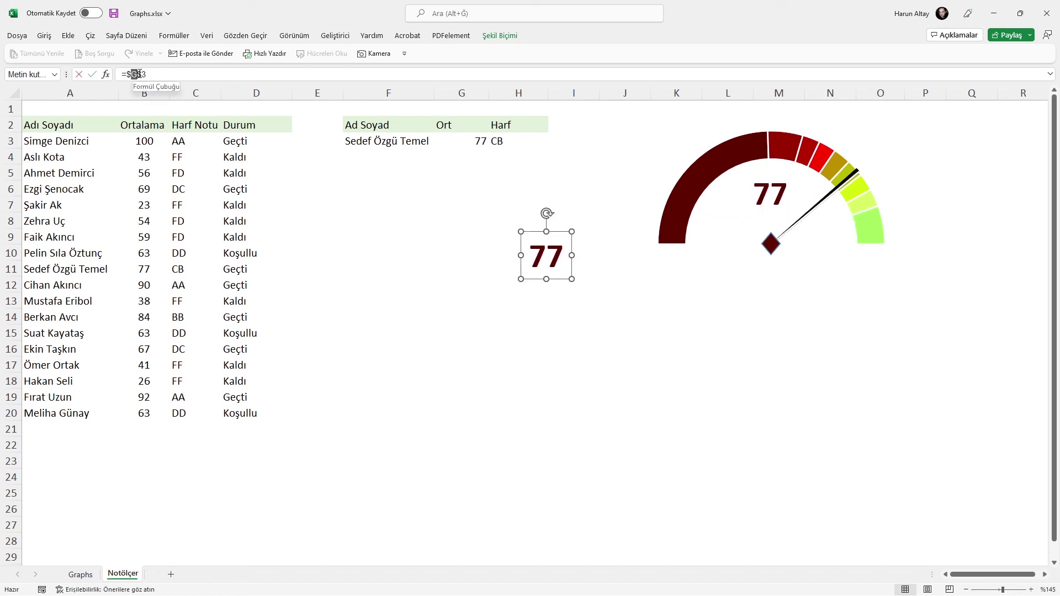
{"action": "double_click", "coordinate": [137, 74]}
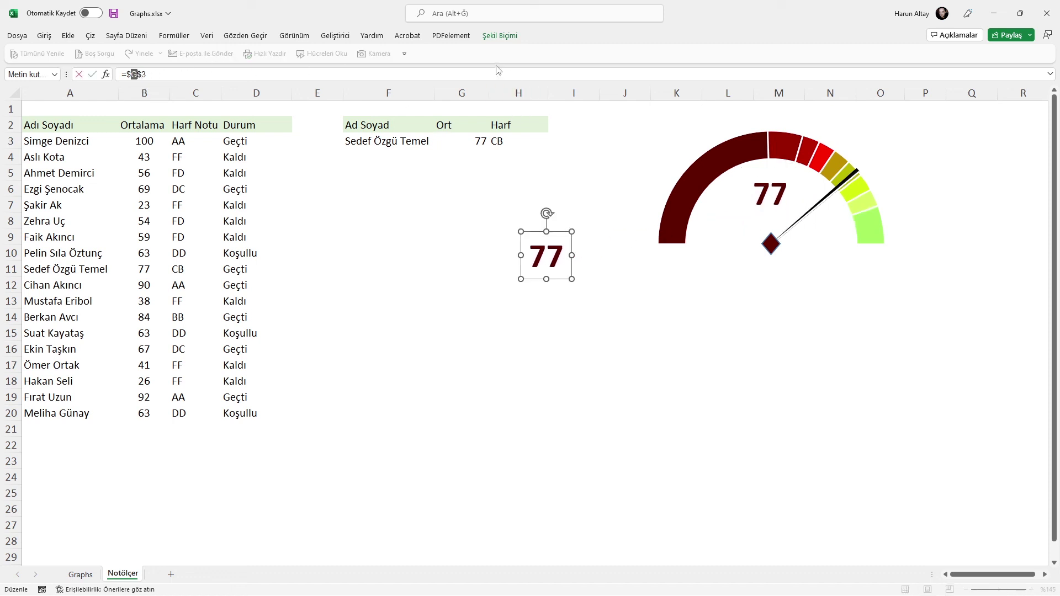
{"action": "type", "text": "GH"}
{"action": "key", "text": "Return"}
- Copy the 77 box's formatting onto the CB box with Format Painter and widen it
{"action": "left_click", "coordinate": [761, 192]}
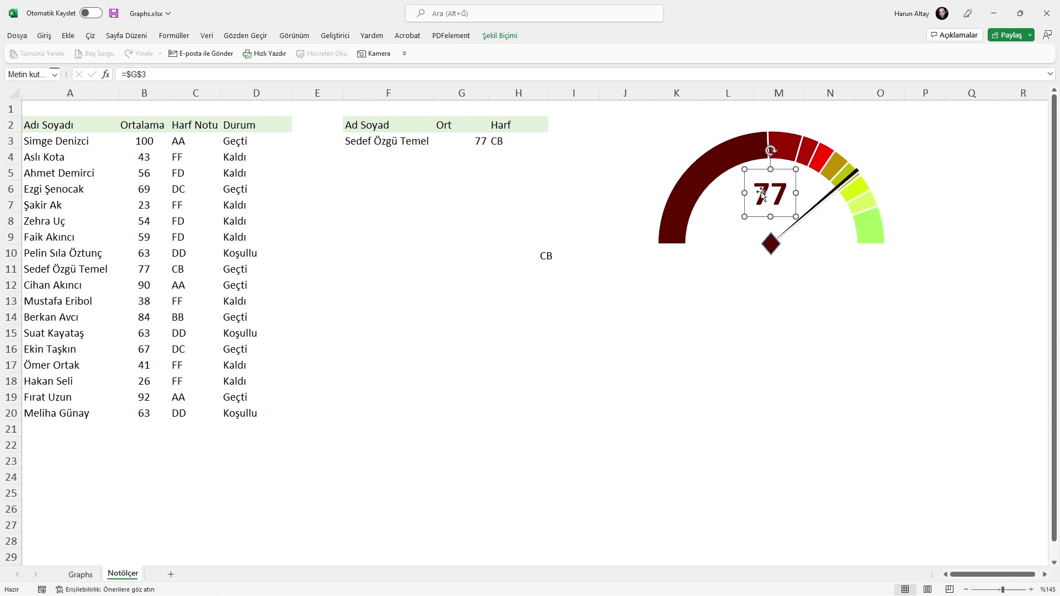
{"action": "left_click", "coordinate": [44, 36]}
{"action": "left_click", "coordinate": [95, 81]}
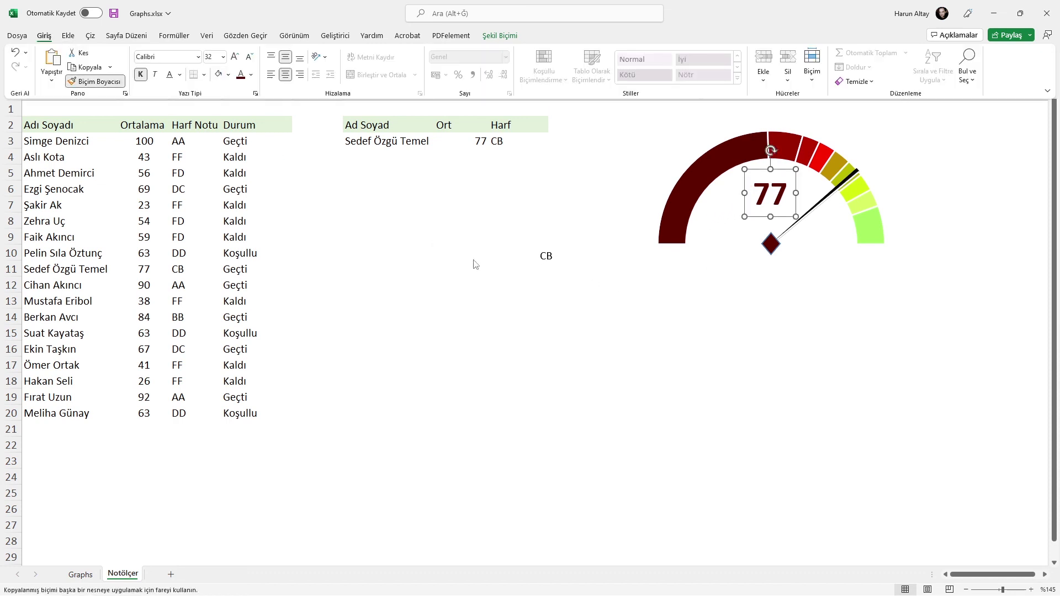
{"action": "left_click", "coordinate": [547, 257]}
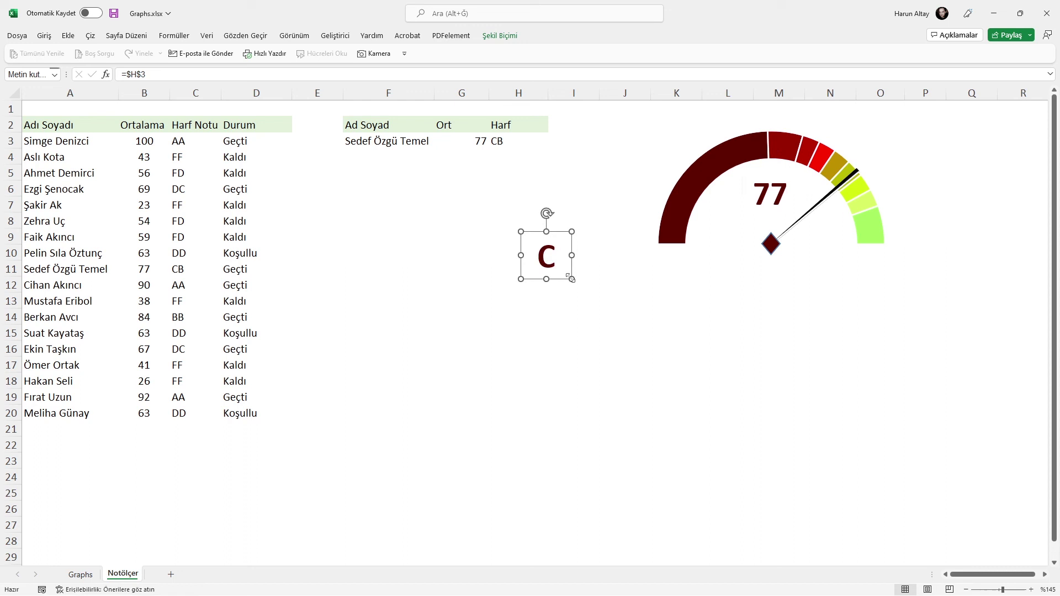
{"action": "left_click_drag", "start_coordinate": [571, 278], "coordinate": [580, 280]}
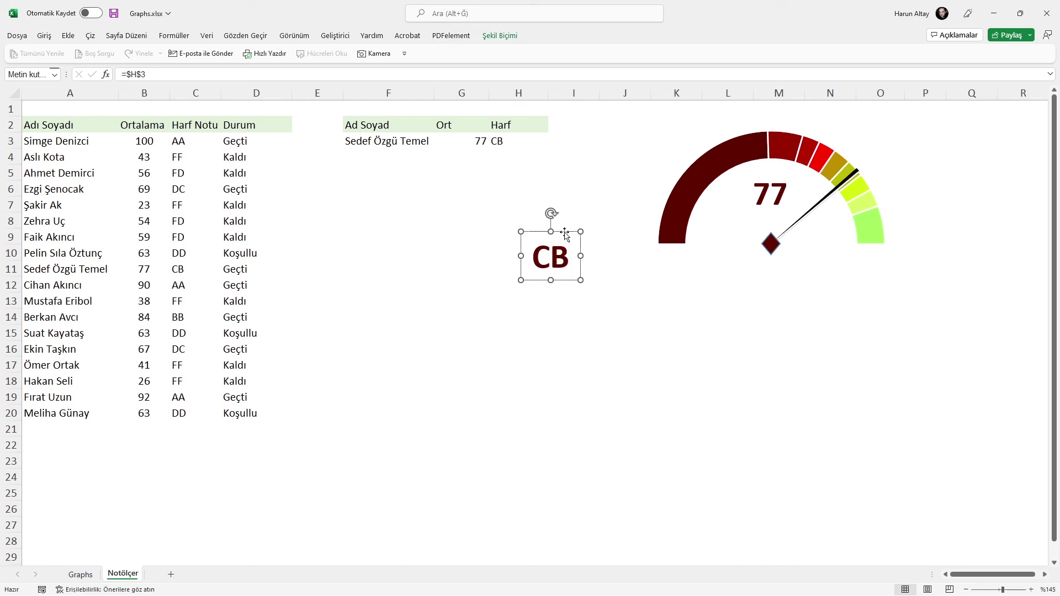
- Set the CB text to 18 pt and move the label inside the gauge, left of the pivot
{"action": "left_click", "coordinate": [48, 37]}
{"action": "left_click", "coordinate": [248, 56]}
{"action": "left_click", "coordinate": [249, 56]}
{"action": "left_click", "coordinate": [249, 57]}
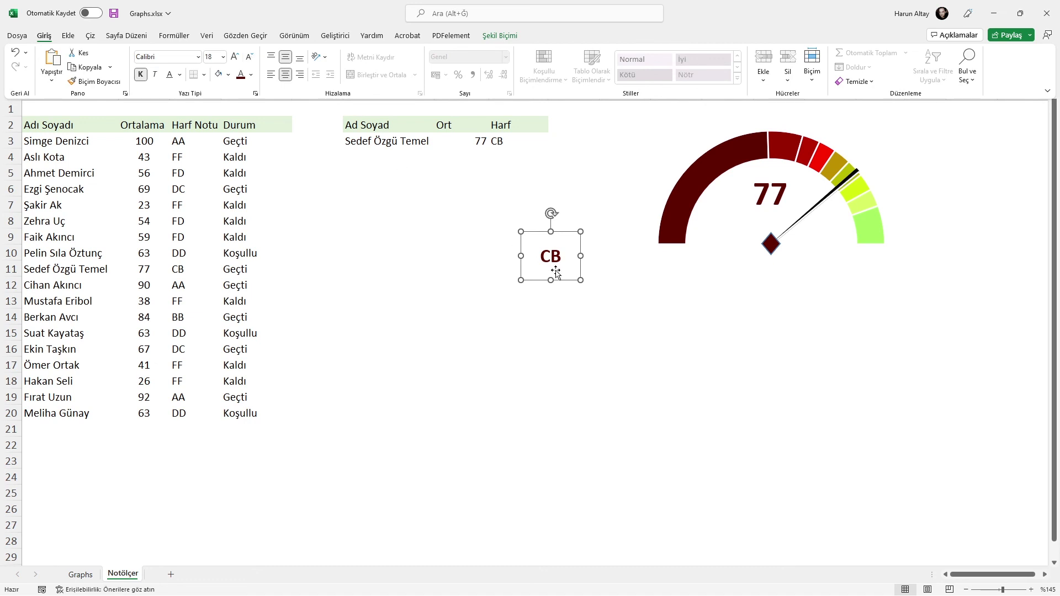
{"action": "mouse_move", "coordinate": [577, 278]}
{"action": "left_mouse_down"}
{"action": "mouse_move", "coordinate": [558, 261]}
{"action": "mouse_move", "coordinate": [731, 205]}
{"action": "mouse_move", "coordinate": [732, 219]}
{"action": "left_mouse_up"}
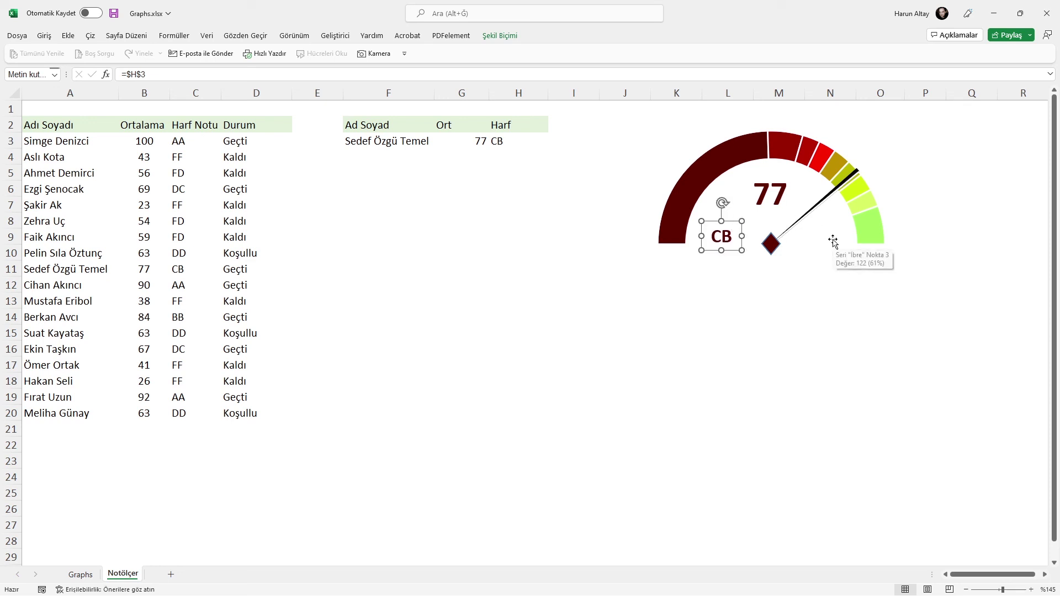
{"action": "left_click", "coordinate": [732, 320]}
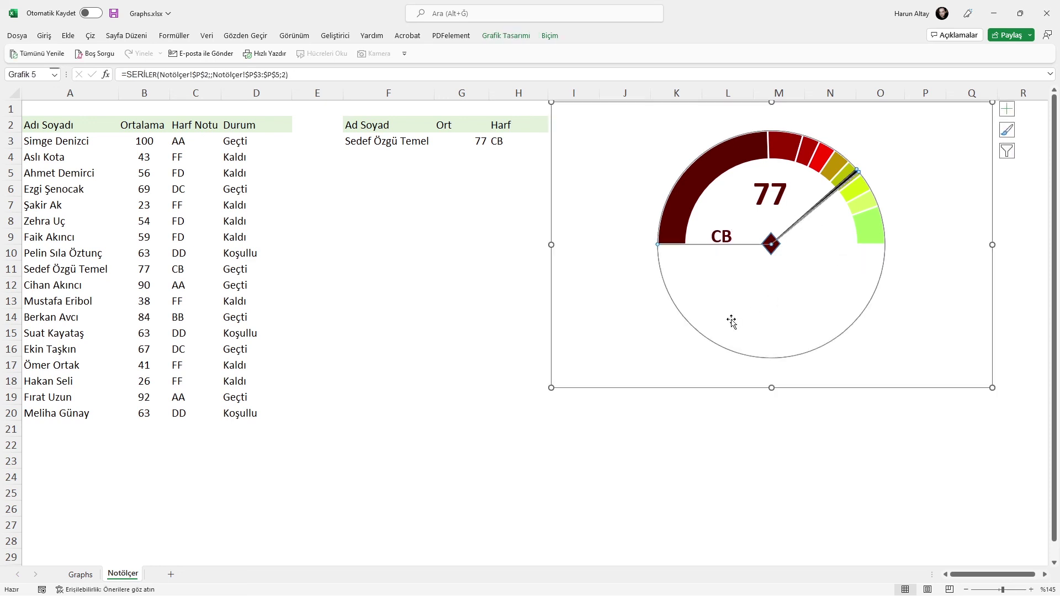
- Test the gauge by choosing students averaging 23 and then 100 from the F3 dropdown
{"action": "left_click", "coordinate": [370, 338]}
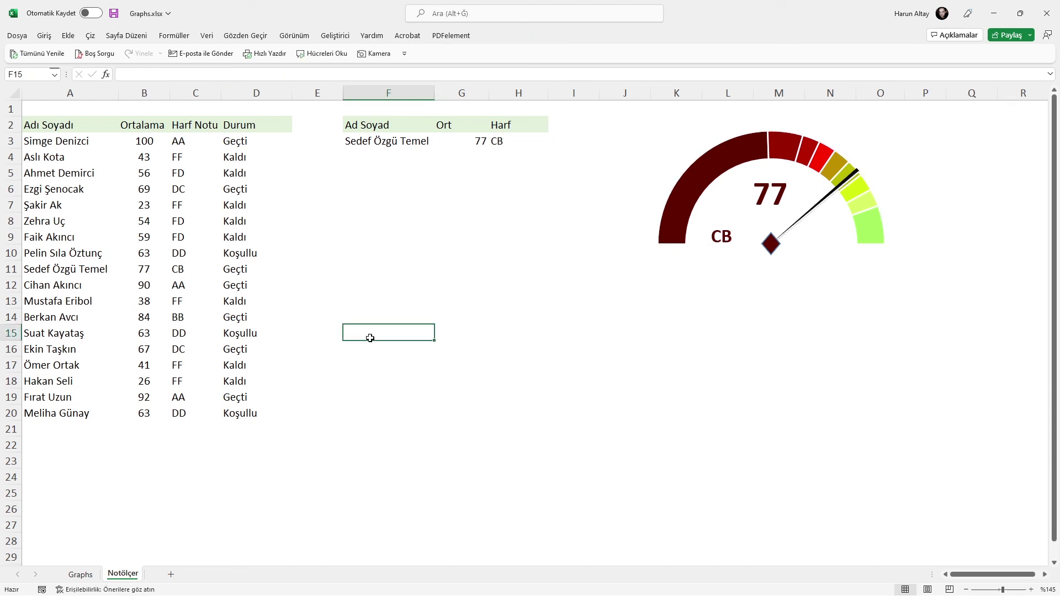
{"action": "left_click", "coordinate": [445, 138]}
{"action": "left_click", "coordinate": [427, 138]}
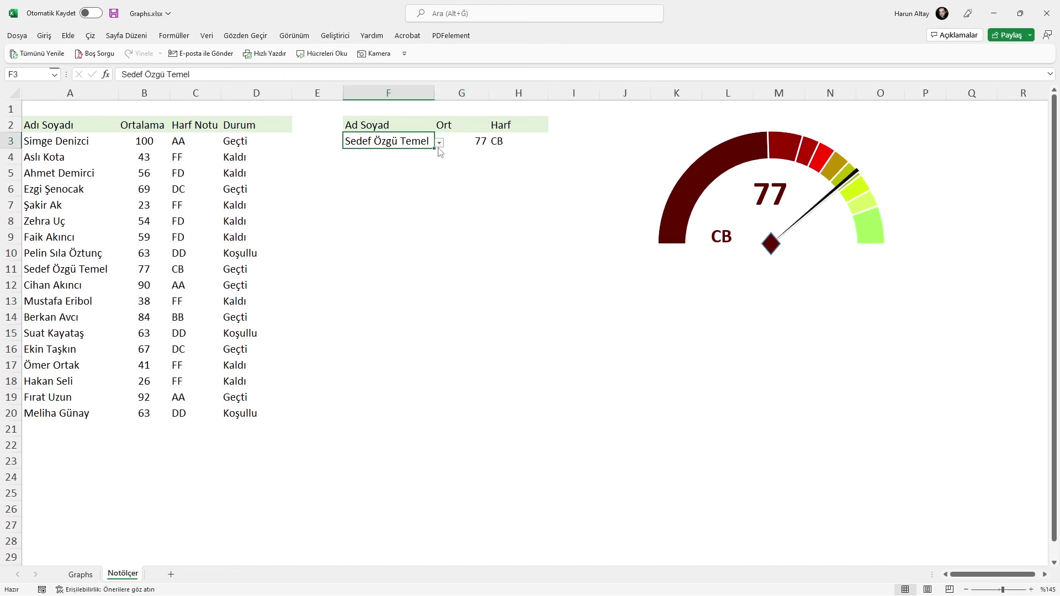
{"action": "left_click", "coordinate": [440, 144]}
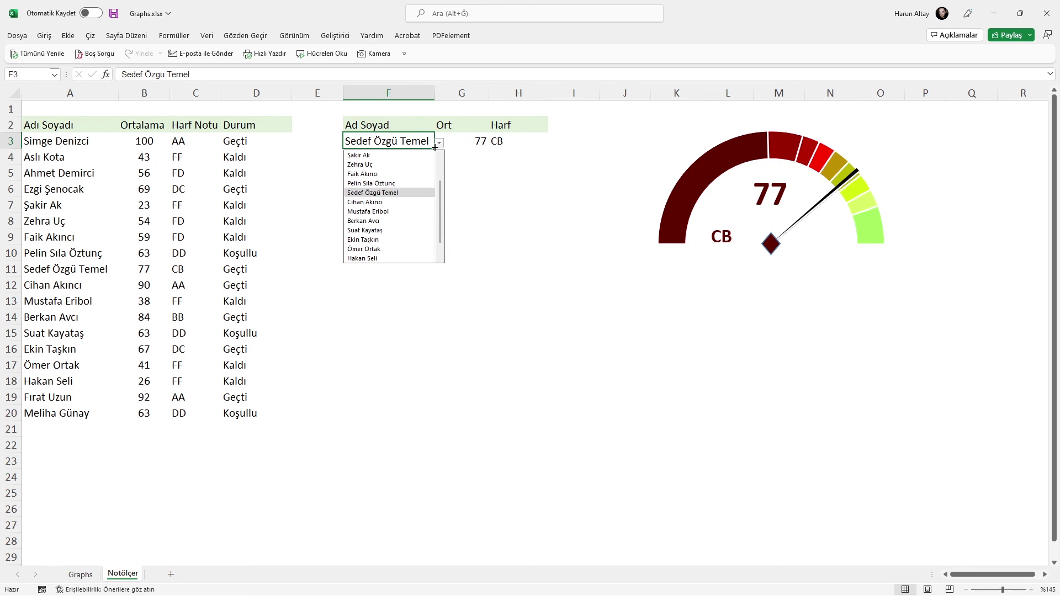
{"action": "left_click", "coordinate": [364, 156]}
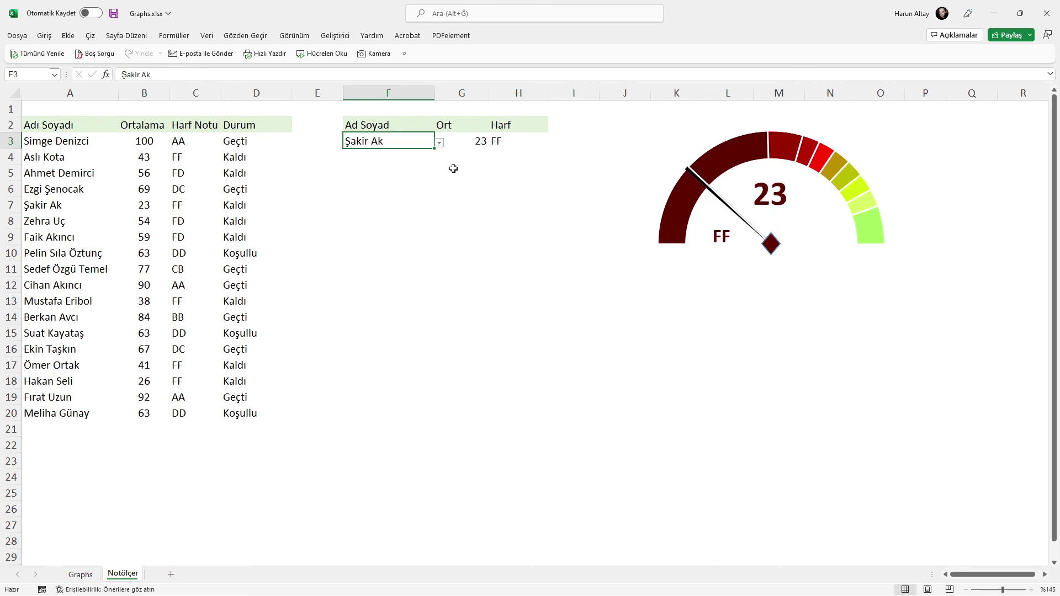
{"action": "left_click", "coordinate": [439, 143]}
{"action": "left_click", "coordinate": [385, 161]}
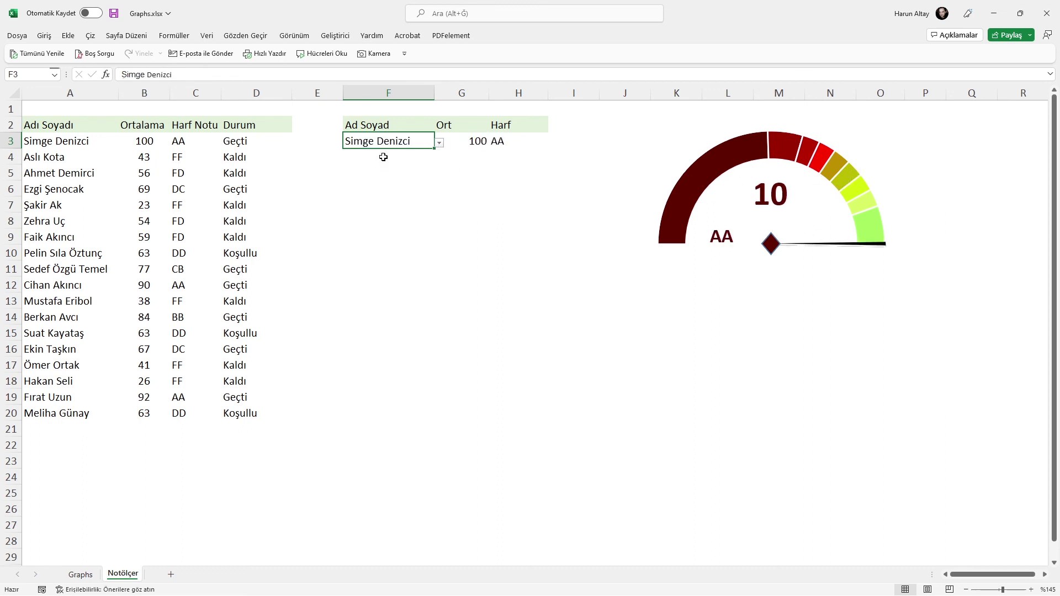
- Widen the gauge's value text box so the three-digit 100 displays fully
{"action": "left_click", "coordinate": [793, 199]}
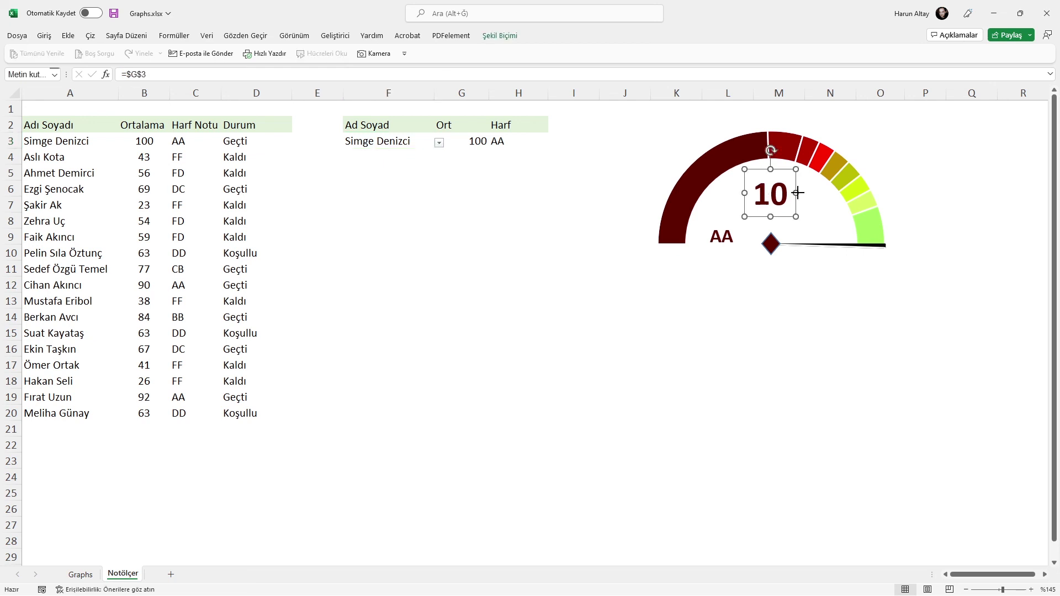
{"action": "left_click_drag", "start_coordinate": [796, 193], "coordinate": [811, 195]}
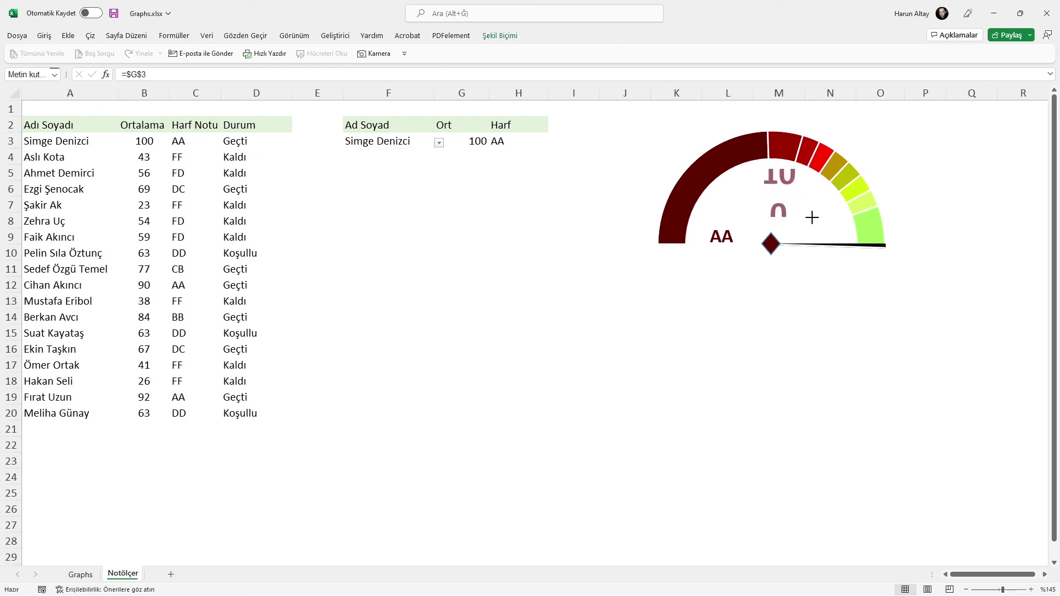
{"action": "left_click_drag", "start_coordinate": [807, 214], "coordinate": [818, 228]}
{"action": "left_click", "coordinate": [776, 199]}
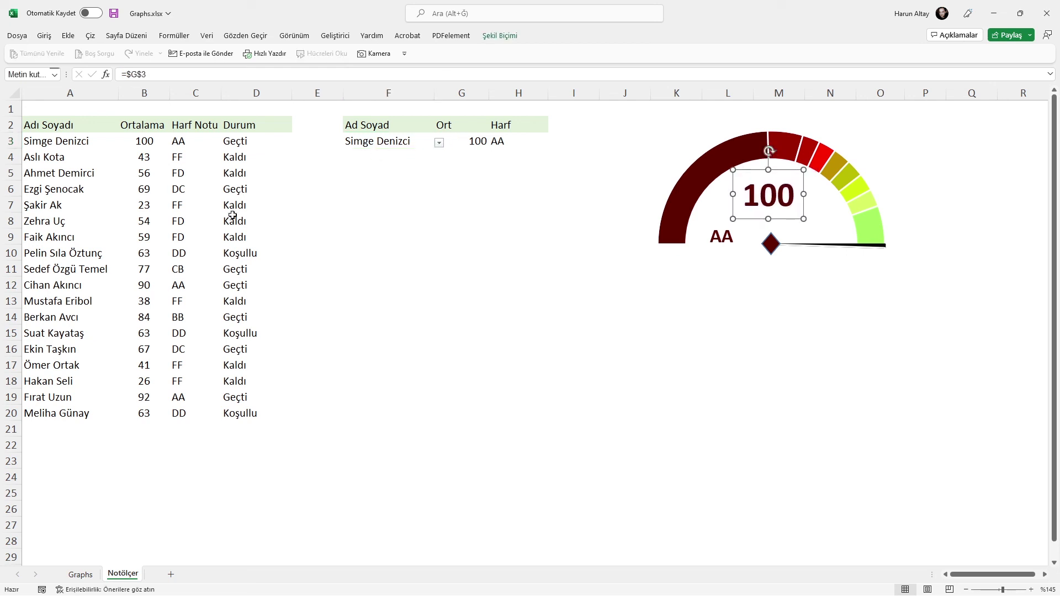
- Choose a student averaging 59 in F3, so the gauge shows 59 and FD
{"action": "left_click", "coordinate": [439, 143]}
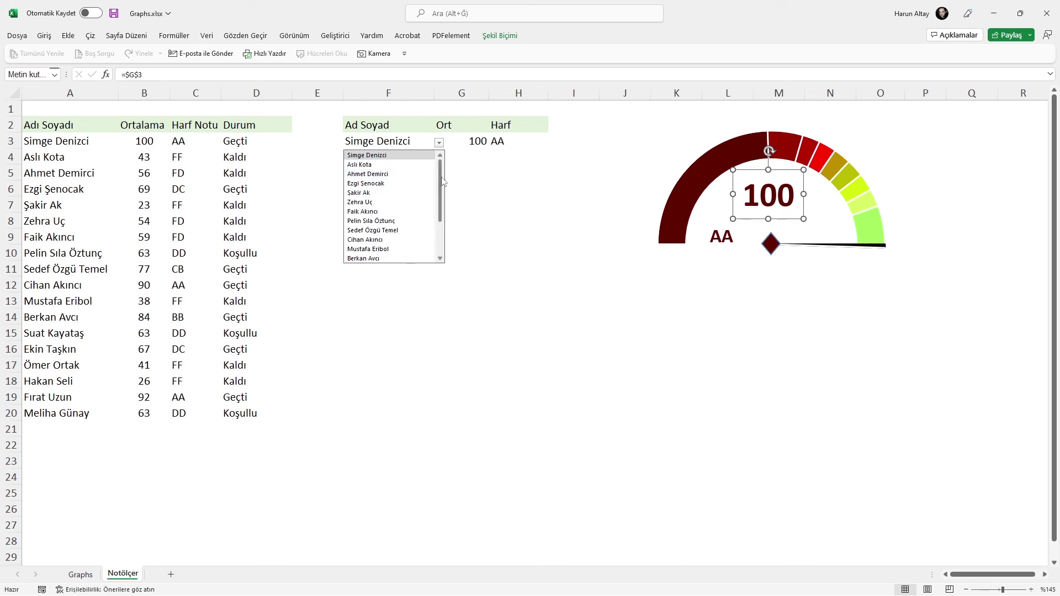
{"action": "left_click", "coordinate": [362, 211]}
{"action": "left_click", "coordinate": [460, 301]}
{"action": "left_click", "coordinate": [786, 179]}
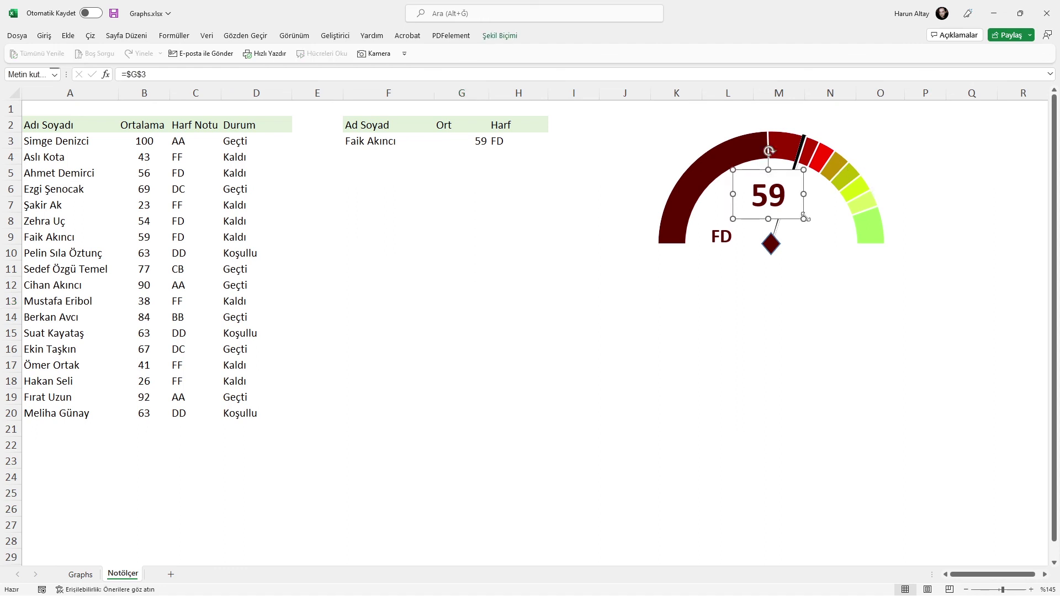
- Drag the value label below the needle hub, then choose a student averaging 38 (grade FF)
{"action": "mouse_move", "coordinate": [785, 178]}
{"action": "left_mouse_down"}
{"action": "mouse_move", "coordinate": [772, 178]}
{"action": "mouse_move", "coordinate": [789, 270]}
{"action": "left_mouse_up"}
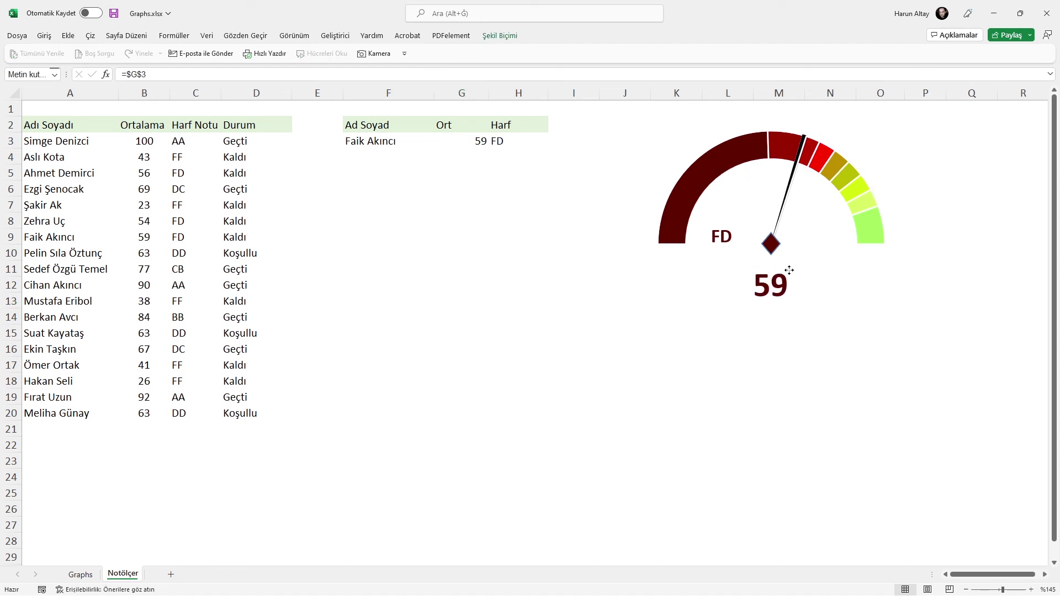
{"action": "left_click", "coordinate": [461, 298]}
{"action": "left_click", "coordinate": [408, 141]}
{"action": "left_click", "coordinate": [439, 143]}
{"action": "left_click", "coordinate": [394, 249]}
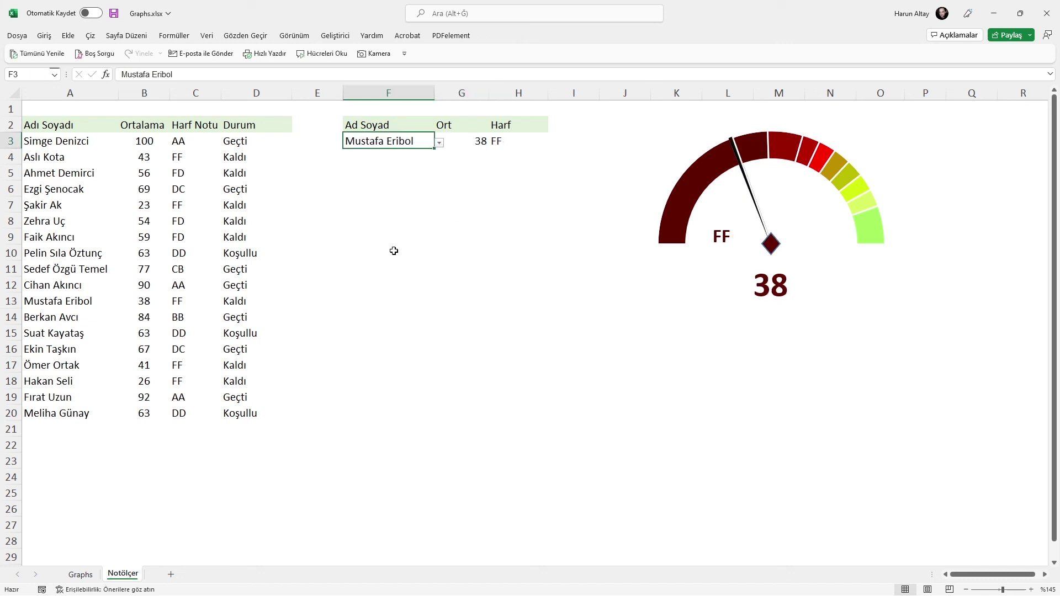